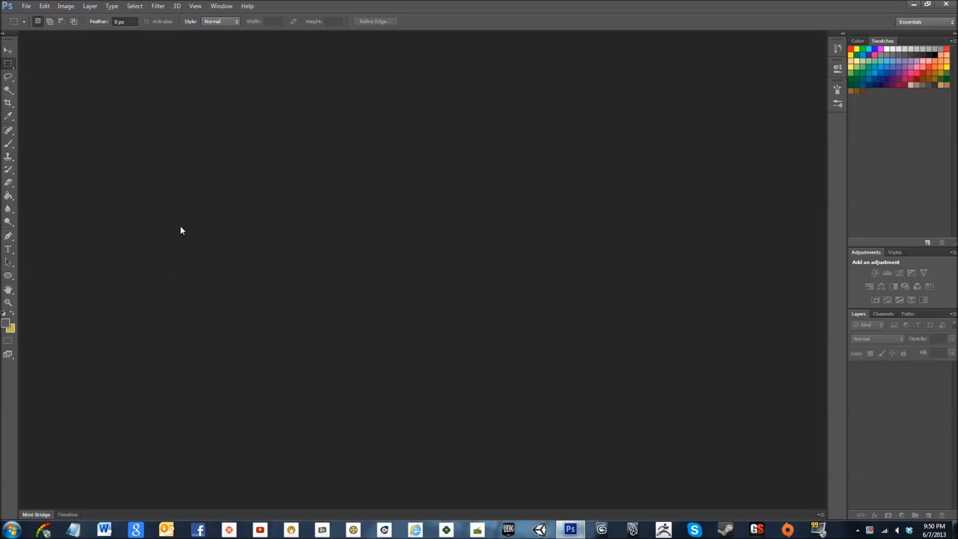
- Create a new blank document 256 pixels wide and 256 pixels high
left_click(25, 7)
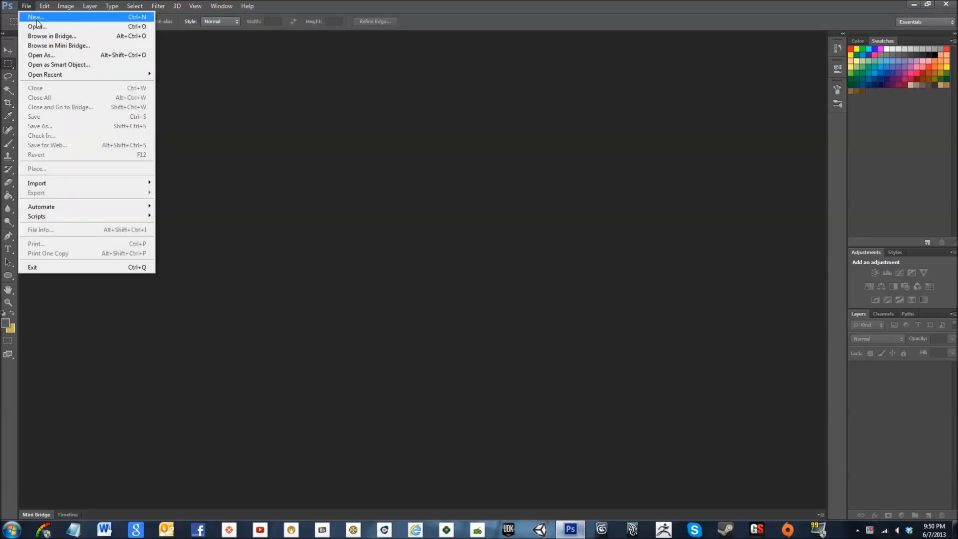
left_click(34, 18)
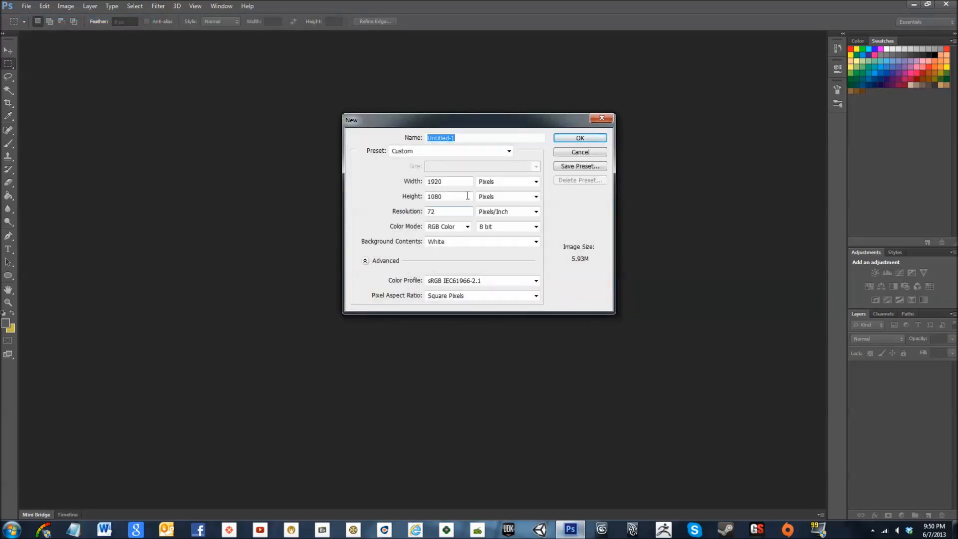
left_click(445, 182)
double_click(444, 182)
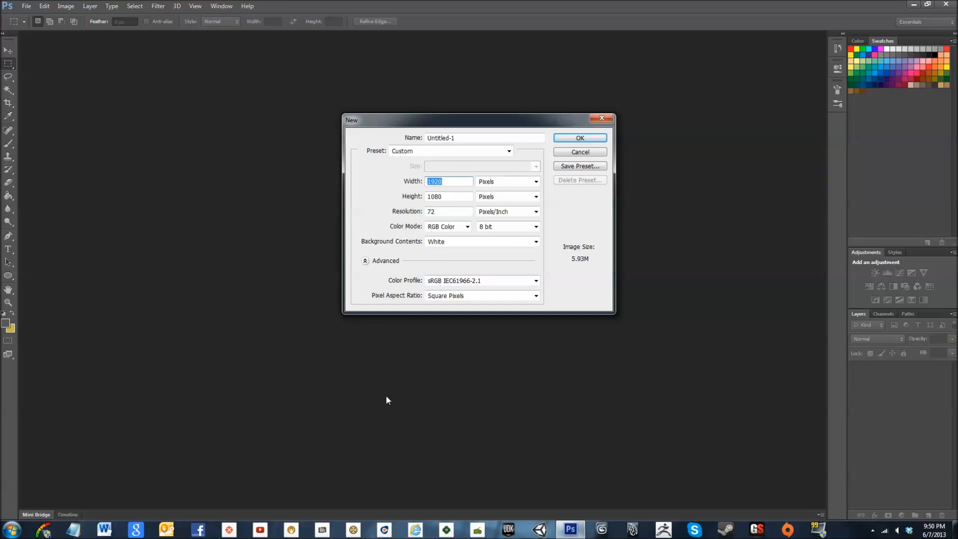
type("256")
key("Tab")
key("Tab")
type("256")
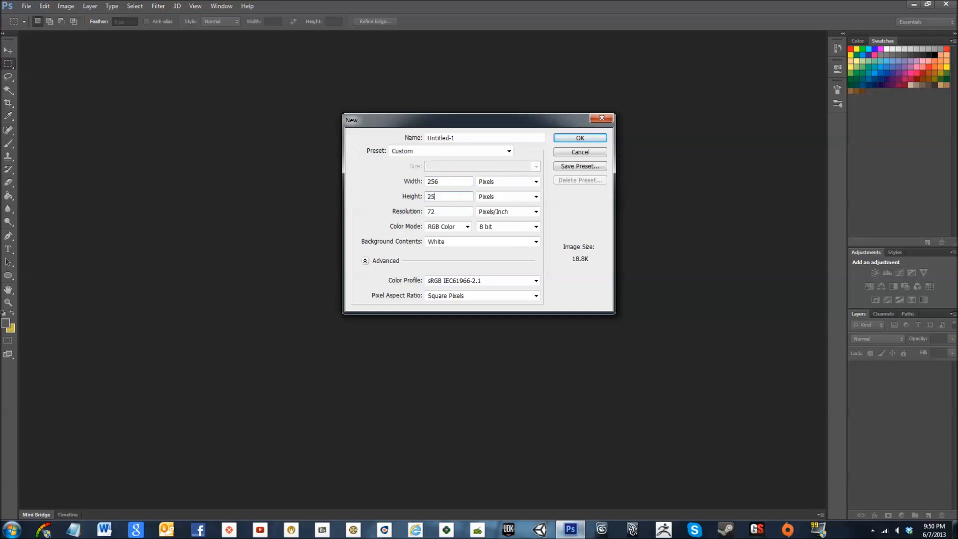
key("Return")
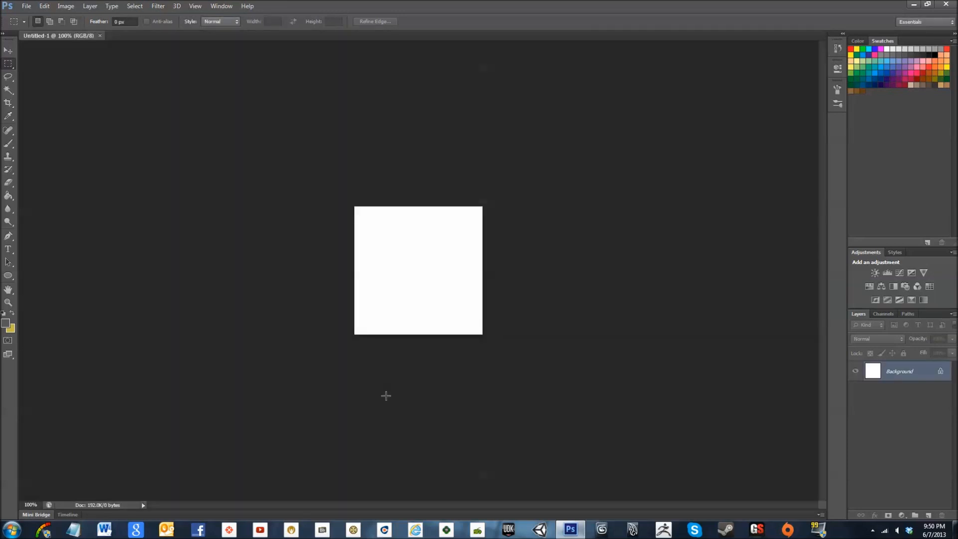
- Set the foreground colour to black (000000) and fill the whole canvas with it
scroll(434, 242, "up", 5, "alt")
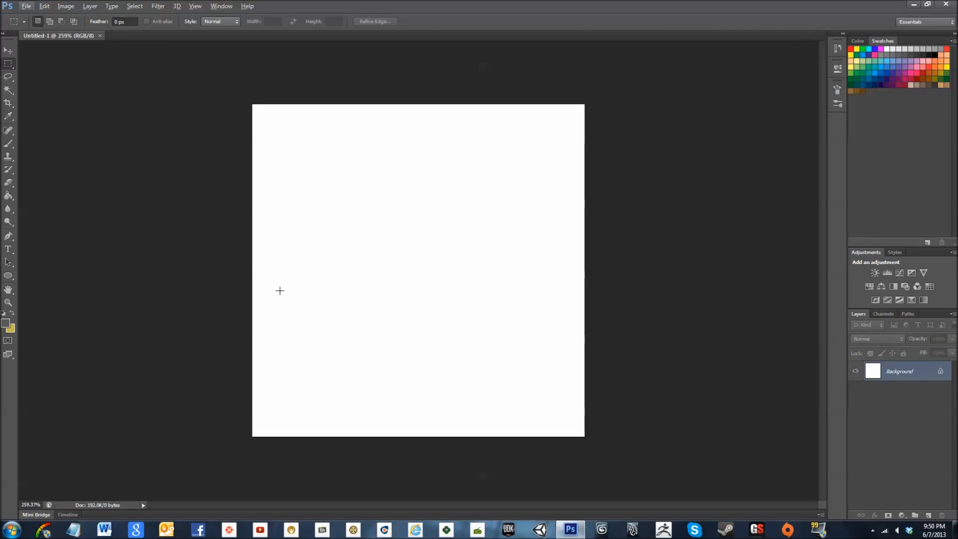
left_click(7, 325)
left_click_drag(631, 370, 381, 443)
left_click(764, 258)
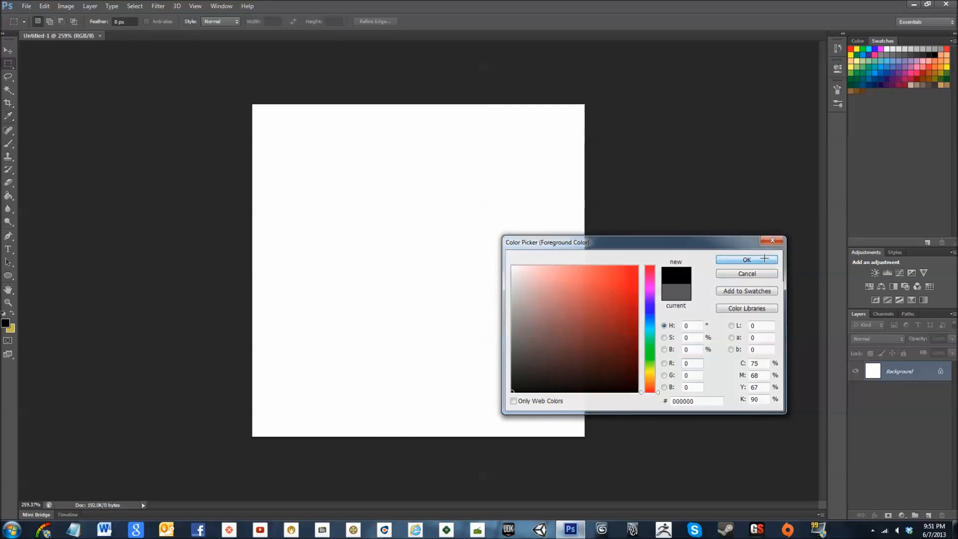
left_click(9, 195)
left_click(363, 196)
- Swap the foreground and background colours and set the foreground colour to white (ffffff)
left_click(12, 313)
left_click(6, 323)
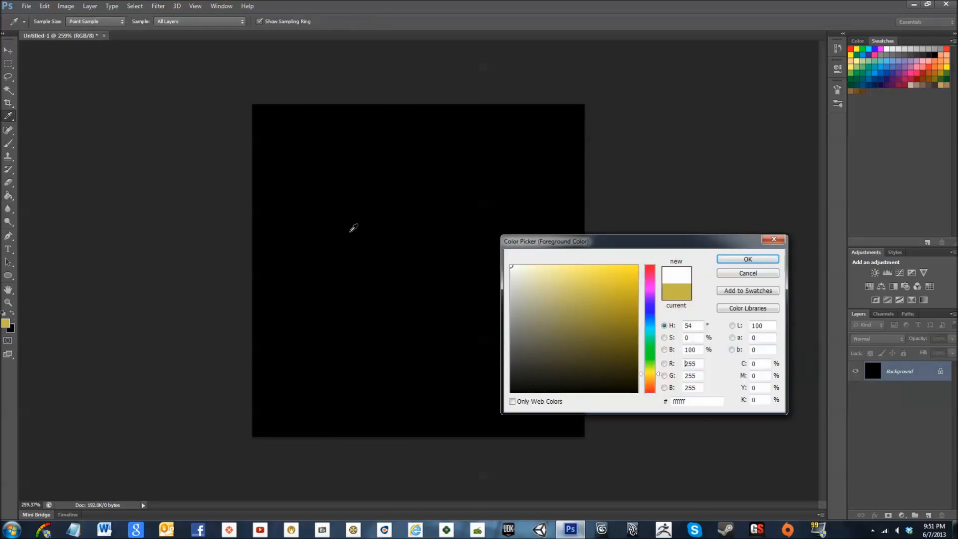
left_click(754, 260)
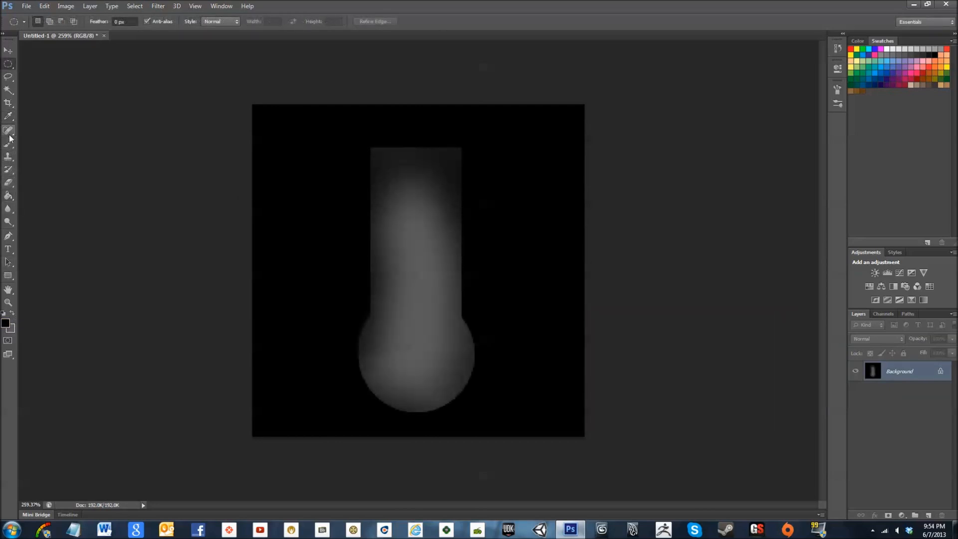
- Save the raindrop image to the Desktop as a Photoshop file named Rain_T
left_click(26, 6)
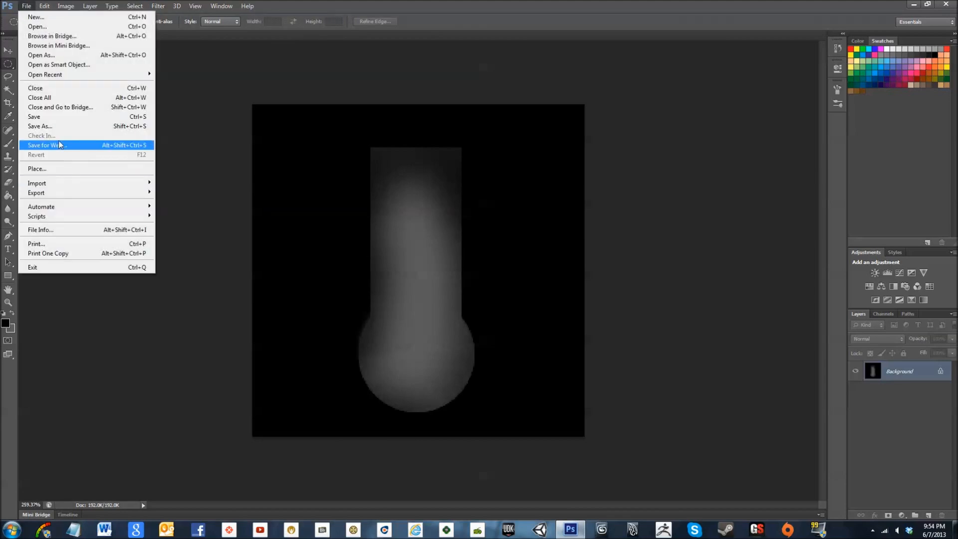
left_click(50, 126)
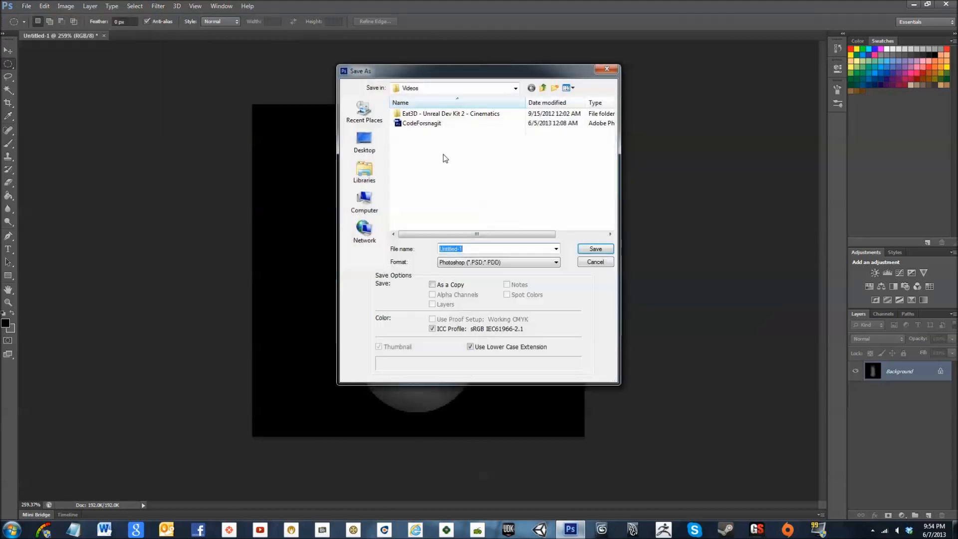
left_click(364, 141)
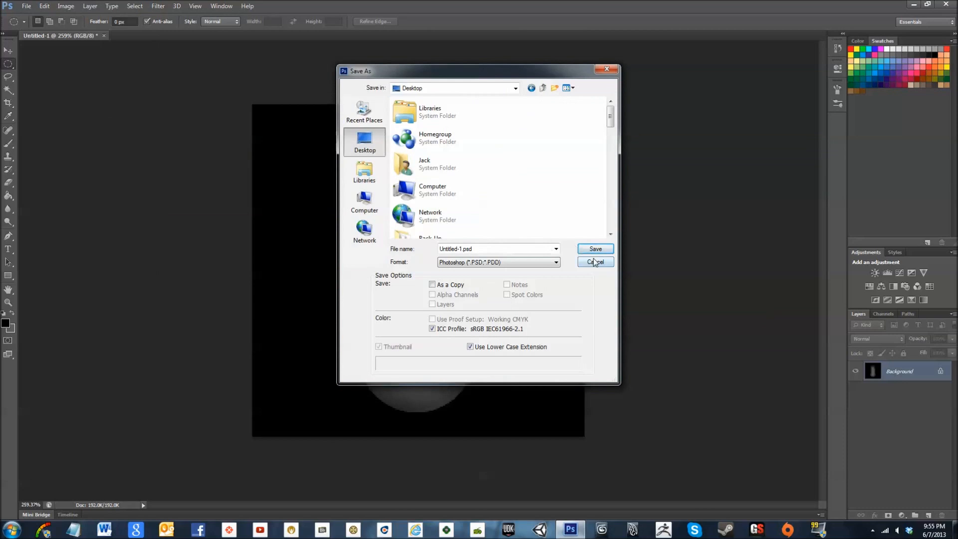
left_click(549, 249)
type("Rian")
key("BackSpace")
key("BackSpace")
key("BackSpace")
type("ain_T")
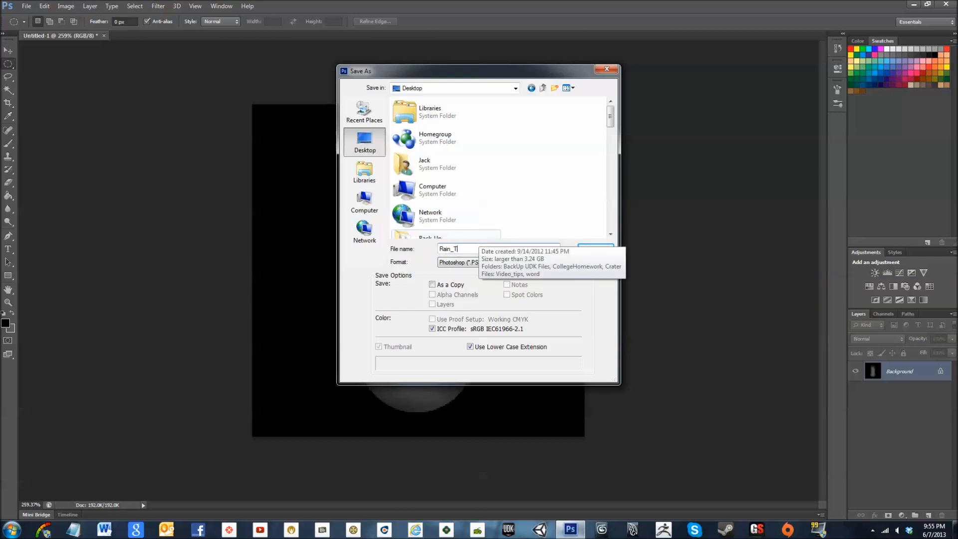
key("Return")
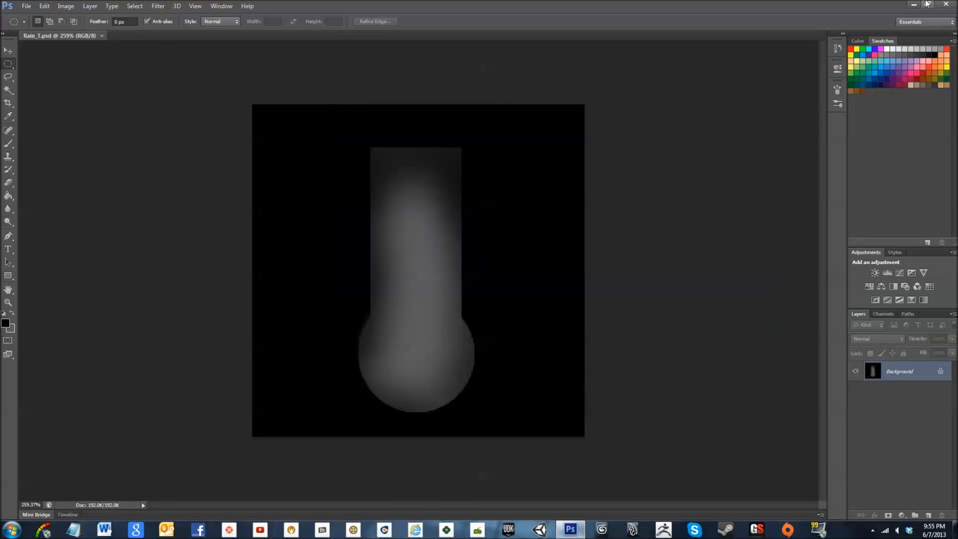
- Minimize Photoshop, launch the Unreal Development Kit and dismiss its welcome window
left_click(914, 4)
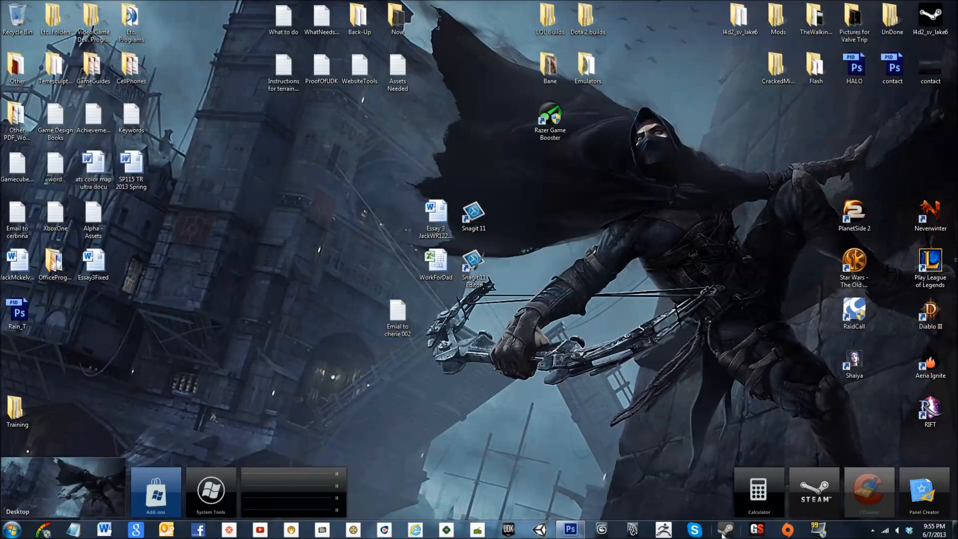
left_click(516, 524)
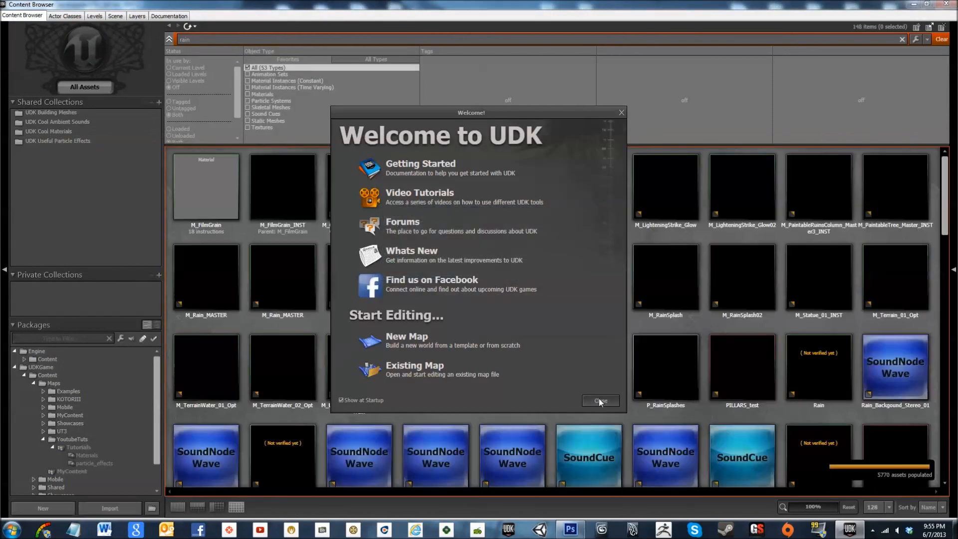
left_click(600, 401)
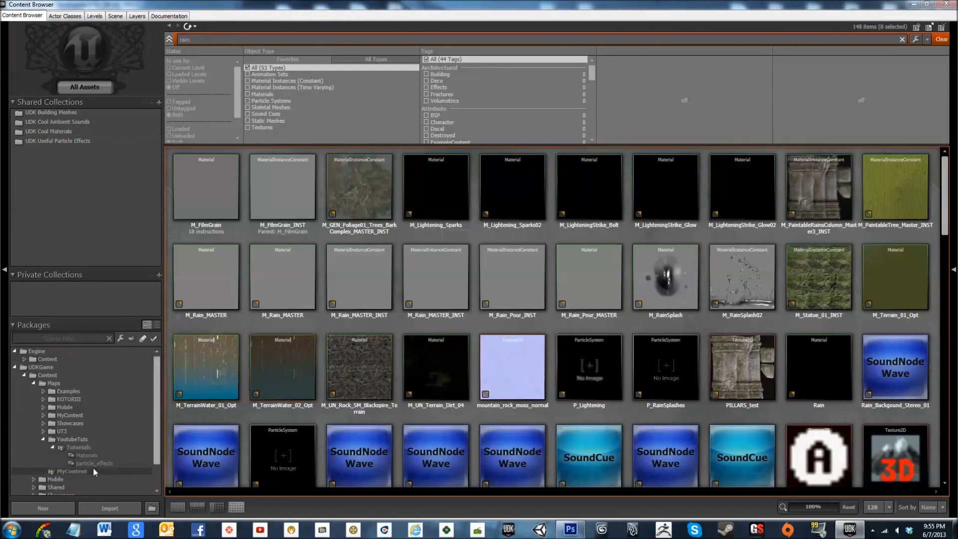
- Browse the Tutorials package, open Rain_PS from its particle_effects group and examine the emitter modules in Cascade
left_click(87, 449)
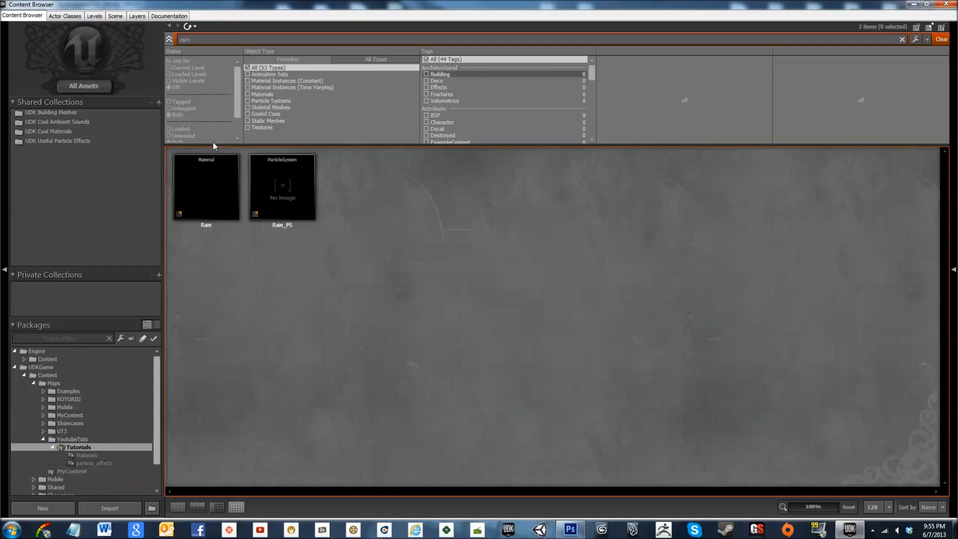
left_click(107, 460)
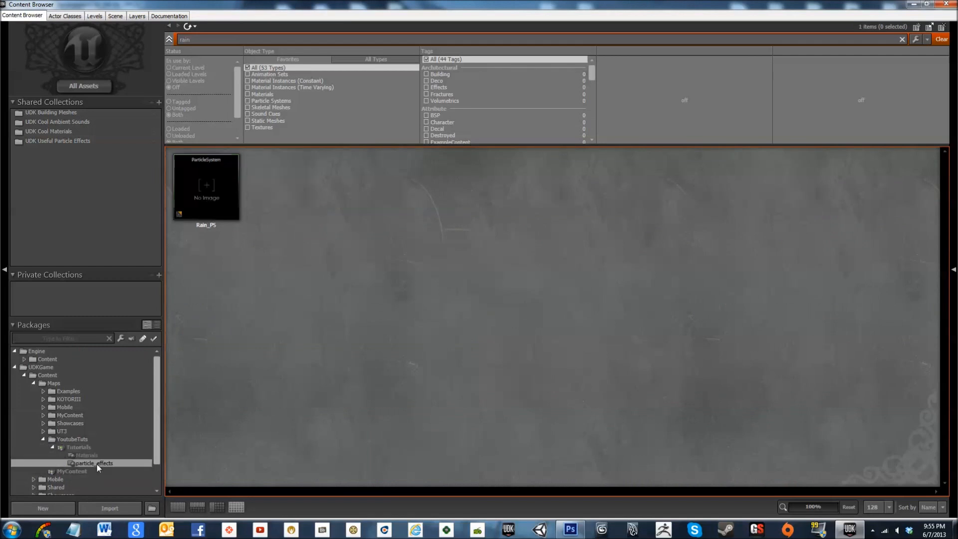
left_click(87, 454)
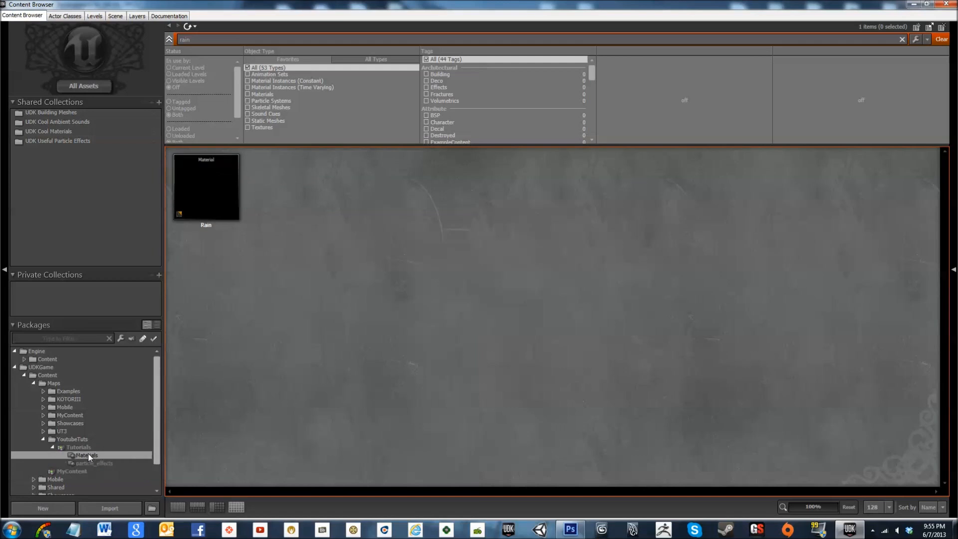
left_click(73, 463)
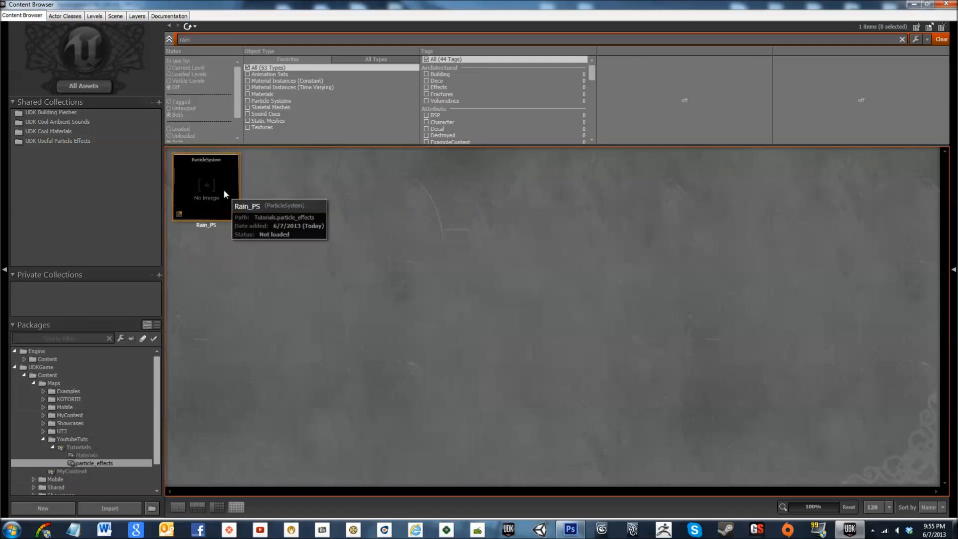
left_click(197, 185)
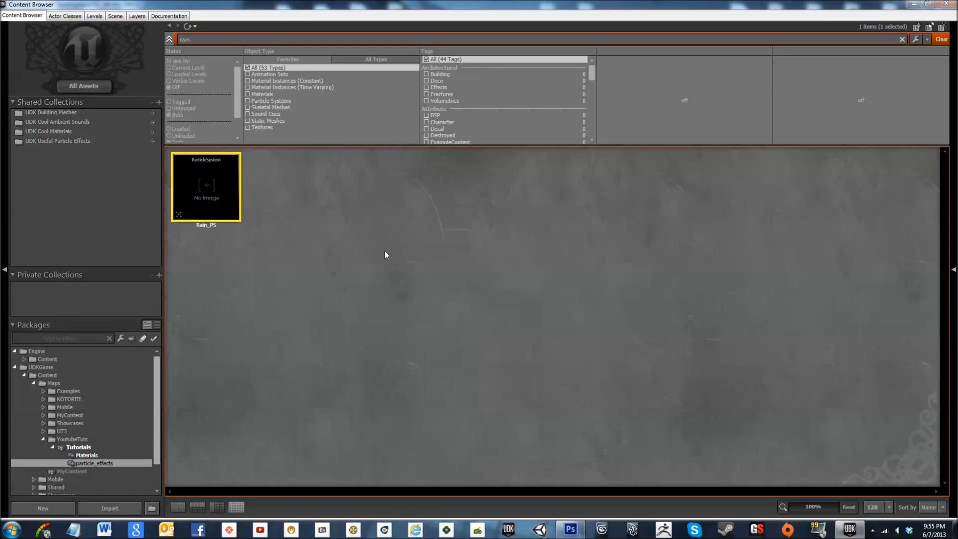
left_click(911, 4)
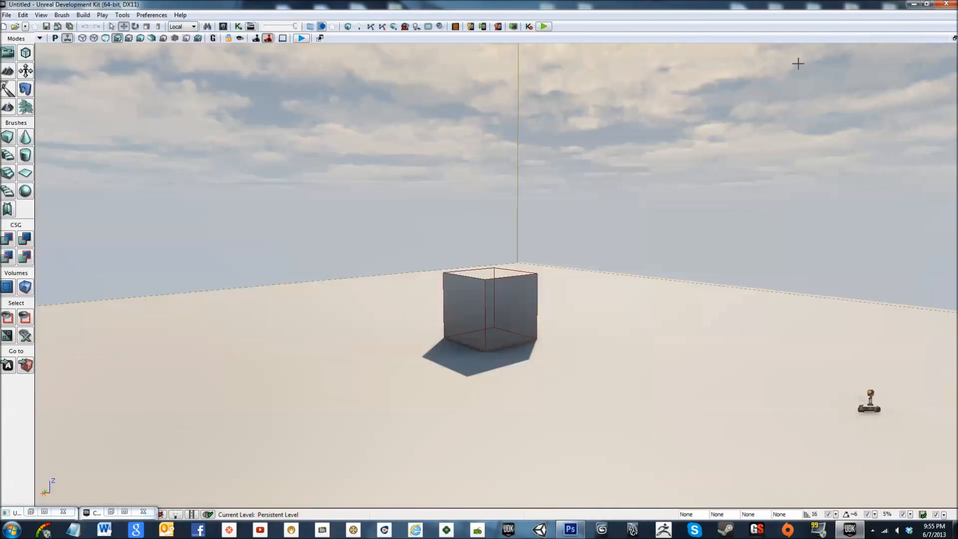
left_click(44, 512)
left_click_drag(515, 122, 553, 1)
left_click_drag(467, 219, 257, 216)
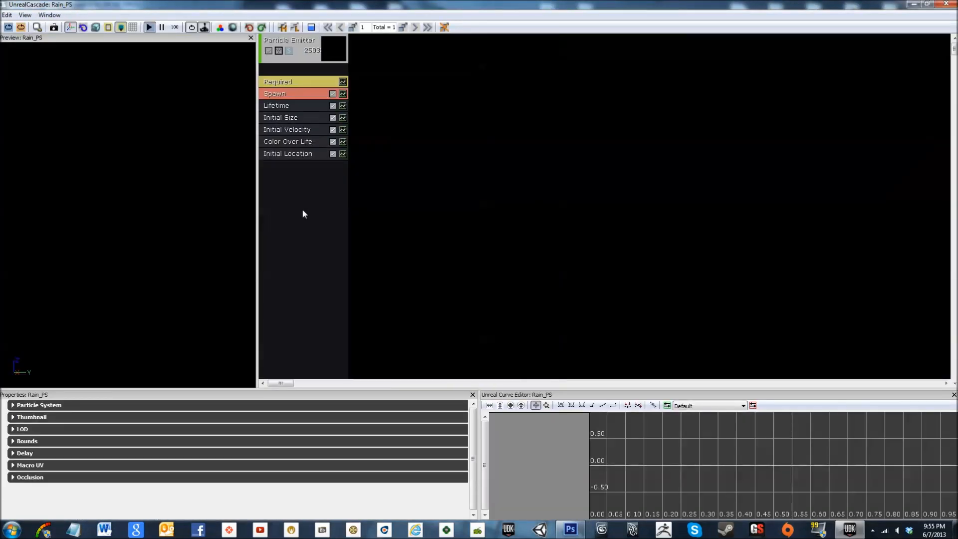
left_click(914, 3)
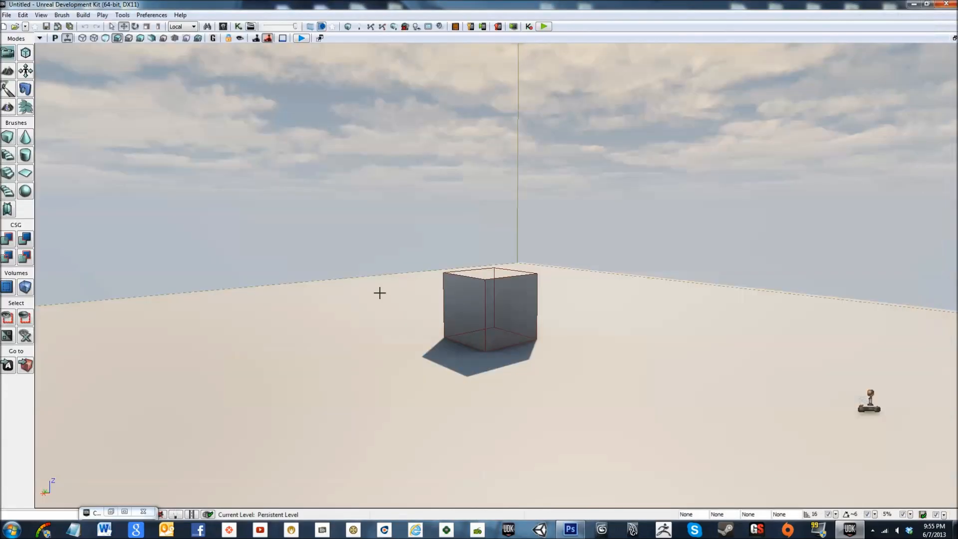
- Create a new ParticleSystem named Rain_001_PS in the particle_effects group of the Tutorials package, and minimize its Cascade editor
left_click(109, 515)
right_click(397, 264)
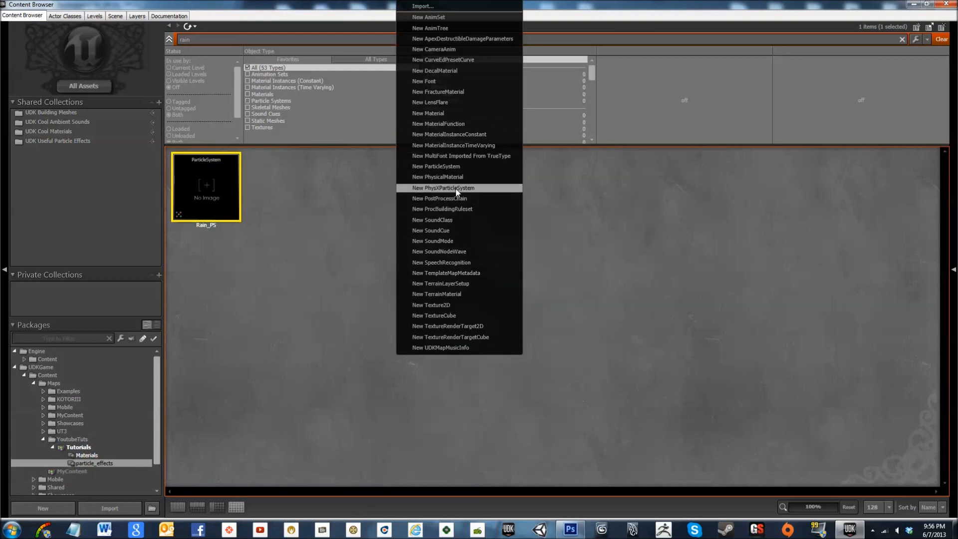
left_click(455, 170)
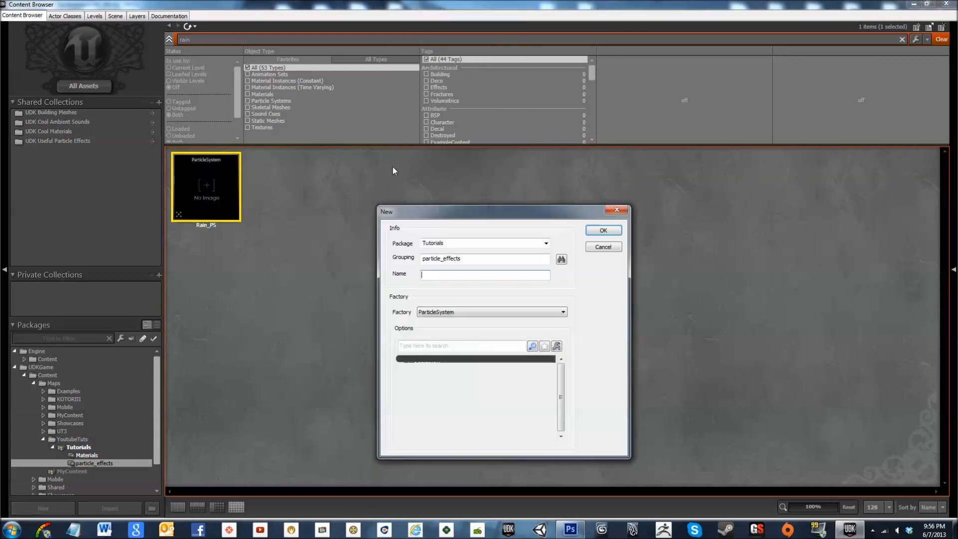
type("Rain_001_PS")
key("Return")
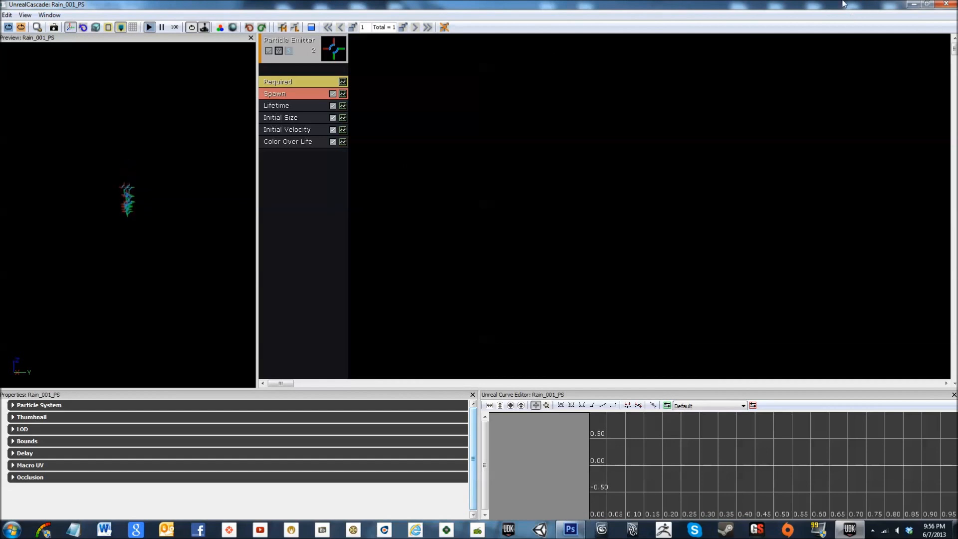
left_click(914, 3)
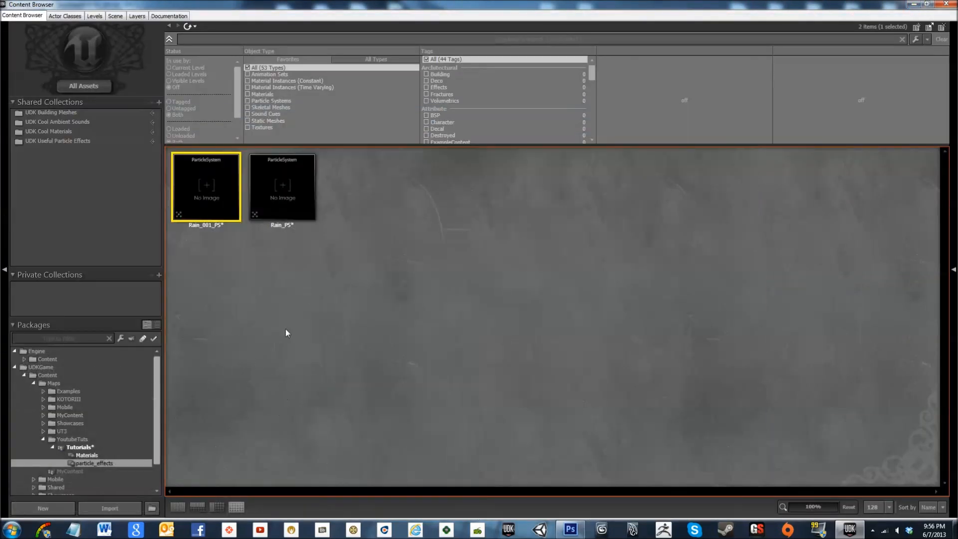
- Examine the node network of the Rain material in the Materials group, and return to the Tutorials package
left_click(117, 456)
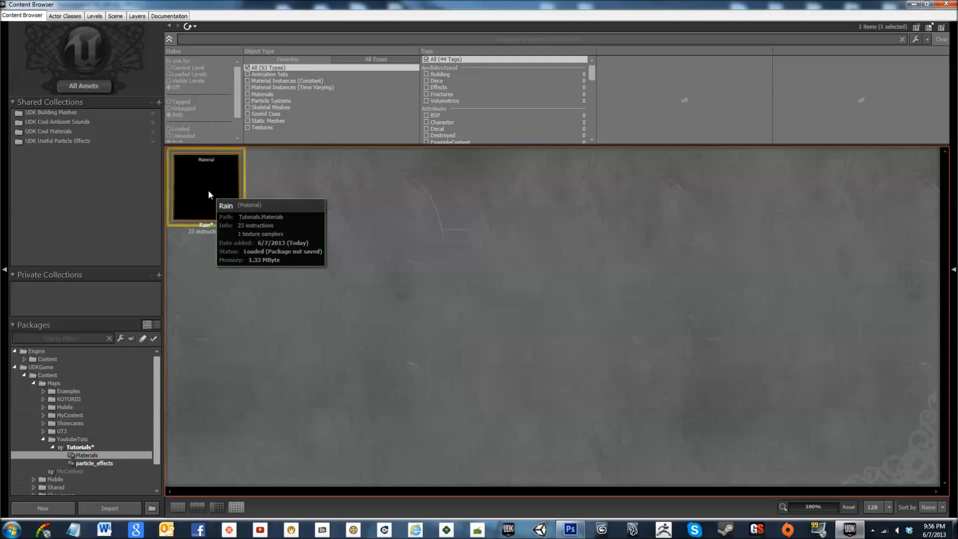
double_click(209, 193)
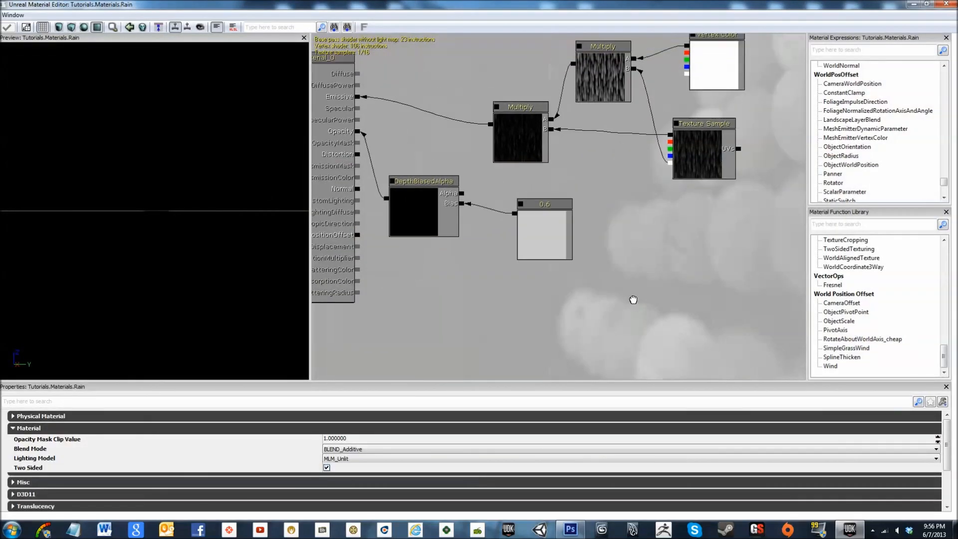
left_click_drag(633, 299, 602, 330)
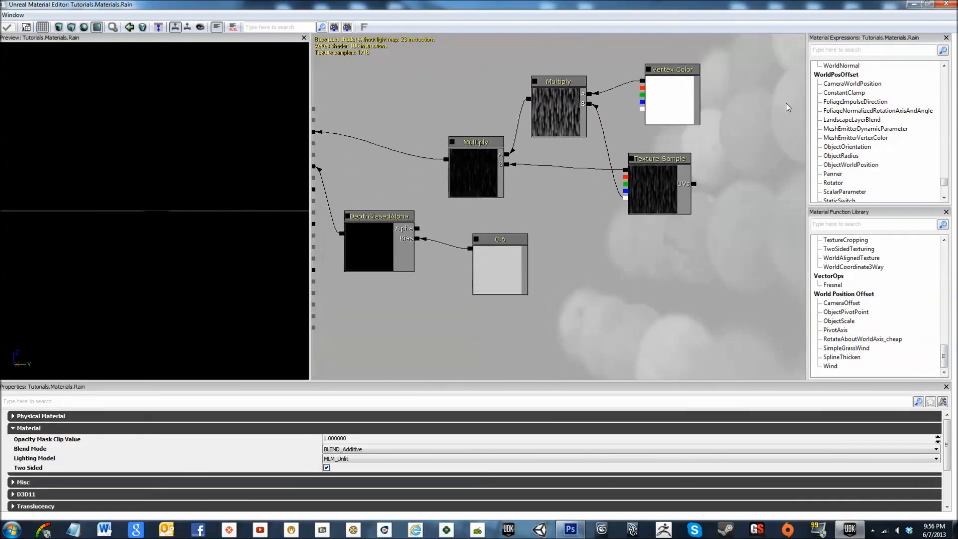
left_click(915, 4)
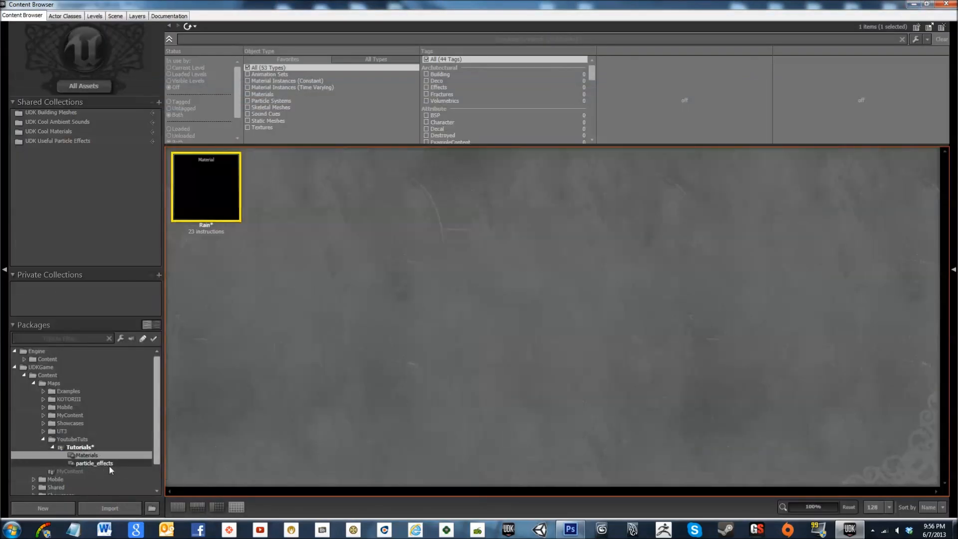
left_click(94, 463)
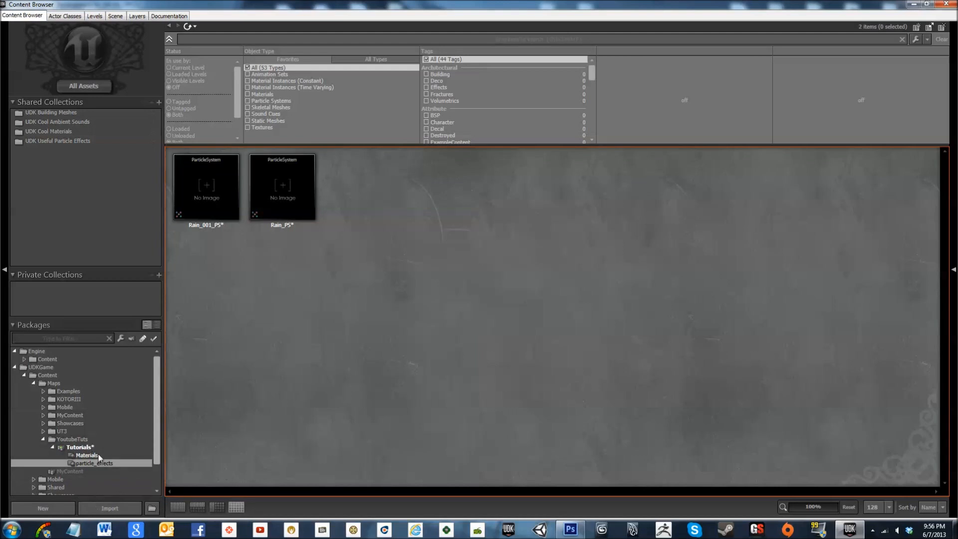
left_click(112, 445)
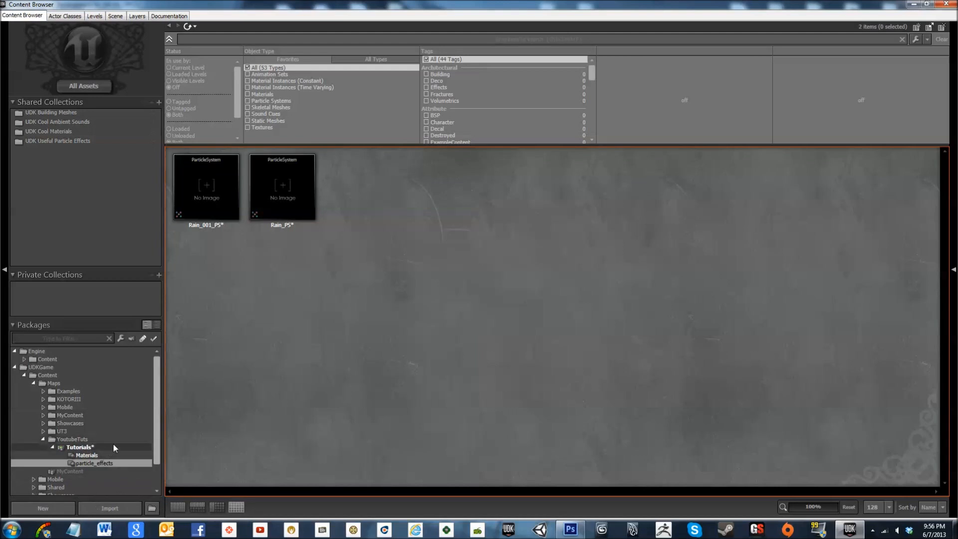
- Import the Rain_T Photoshop image from the Desktop into a textures group of the Tutorials package, fully loading the package when asked
left_click(109, 508)
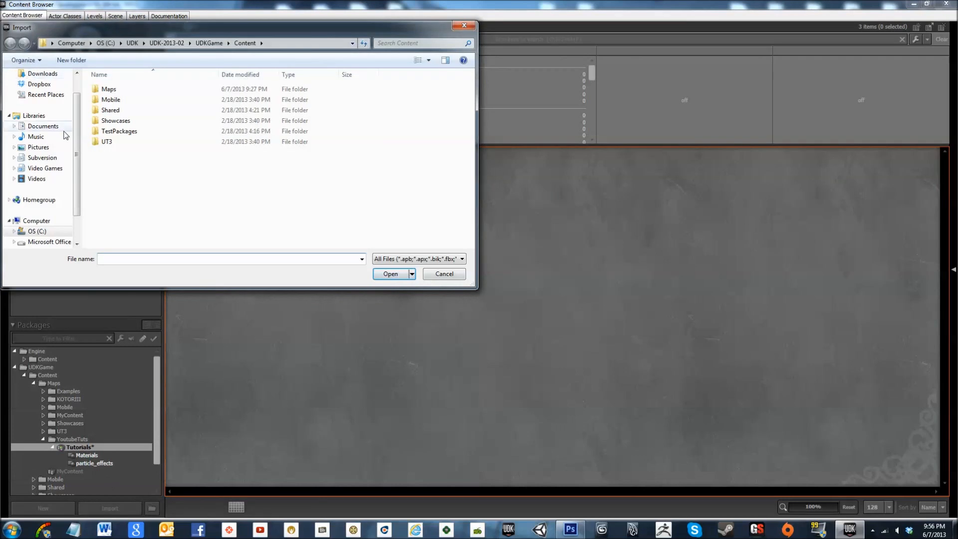
scroll(65, 86, "up", 1)
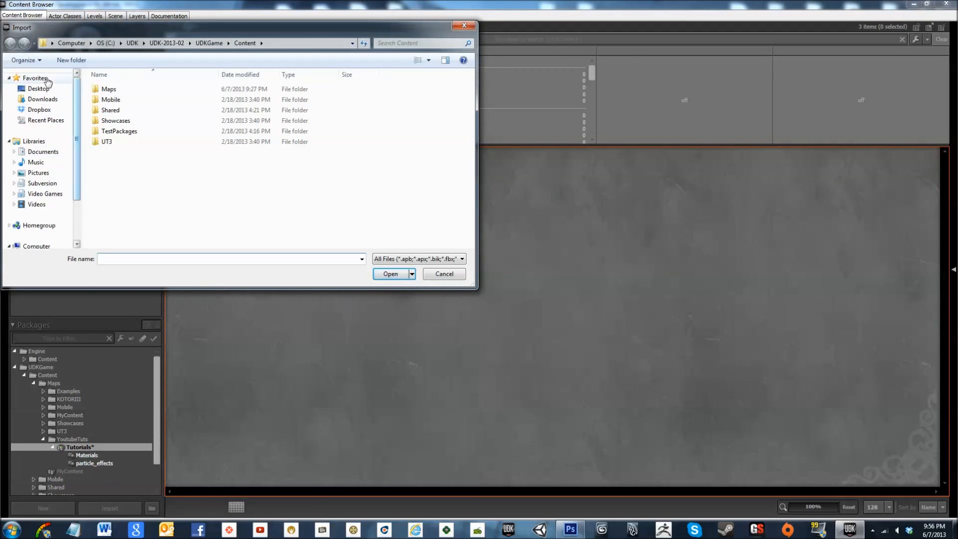
left_click(46, 92)
scroll(399, 200, "down", 5)
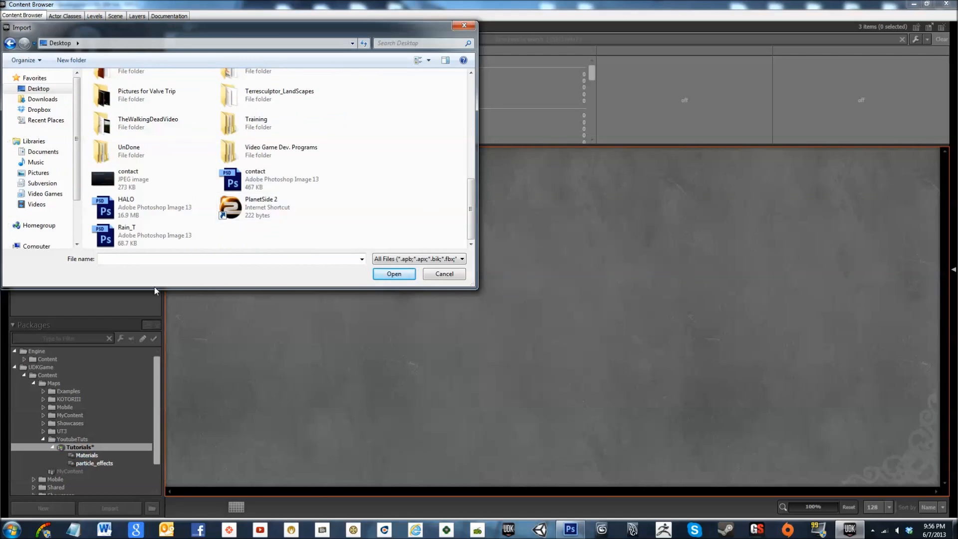
double_click(155, 240)
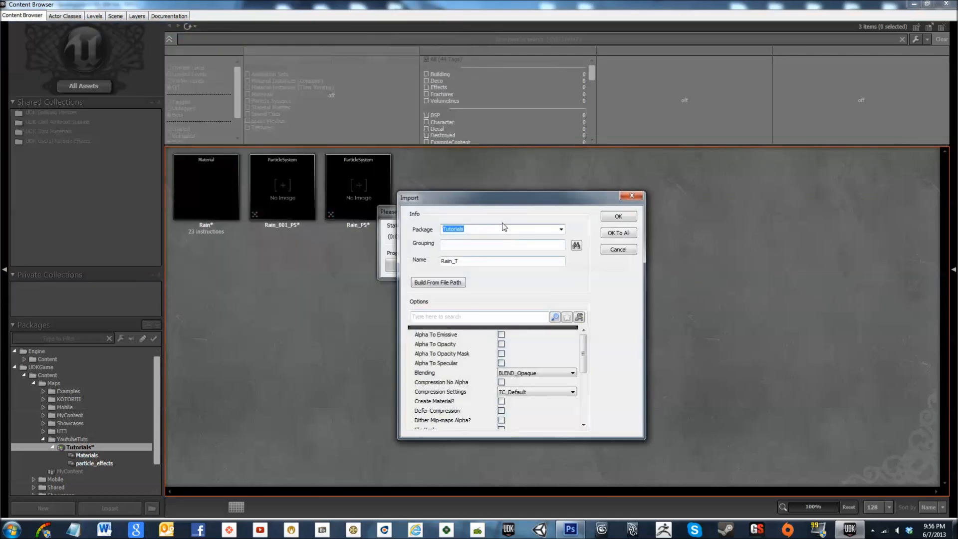
type("textures")
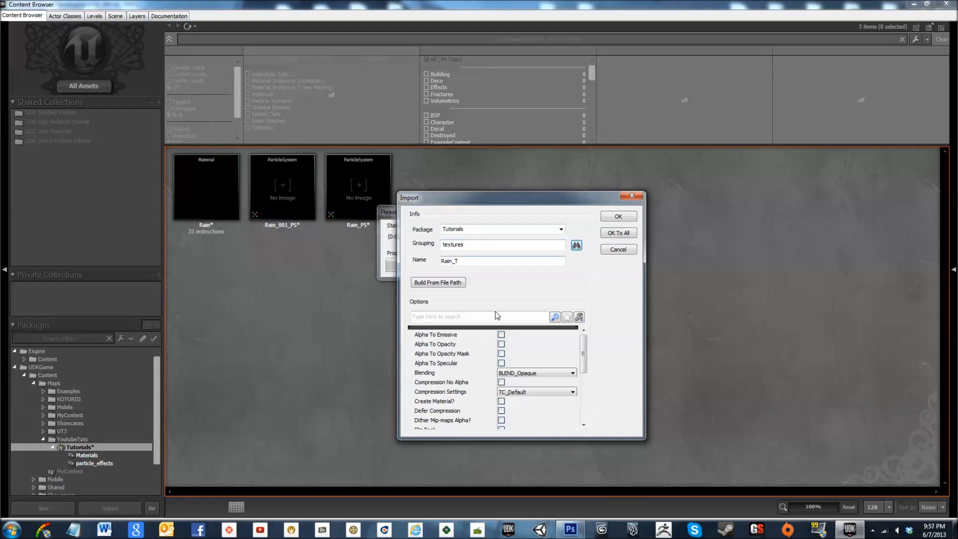
left_click(617, 218)
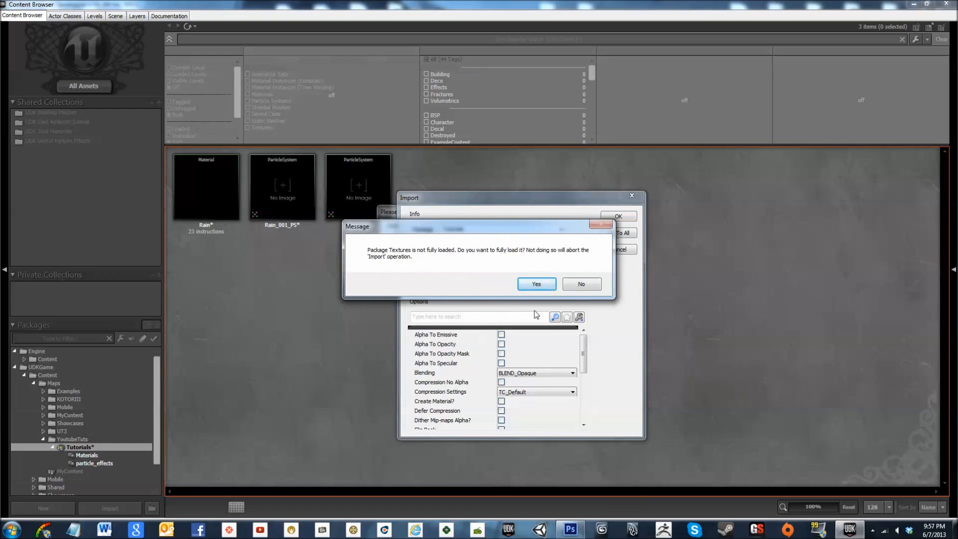
left_click(535, 284)
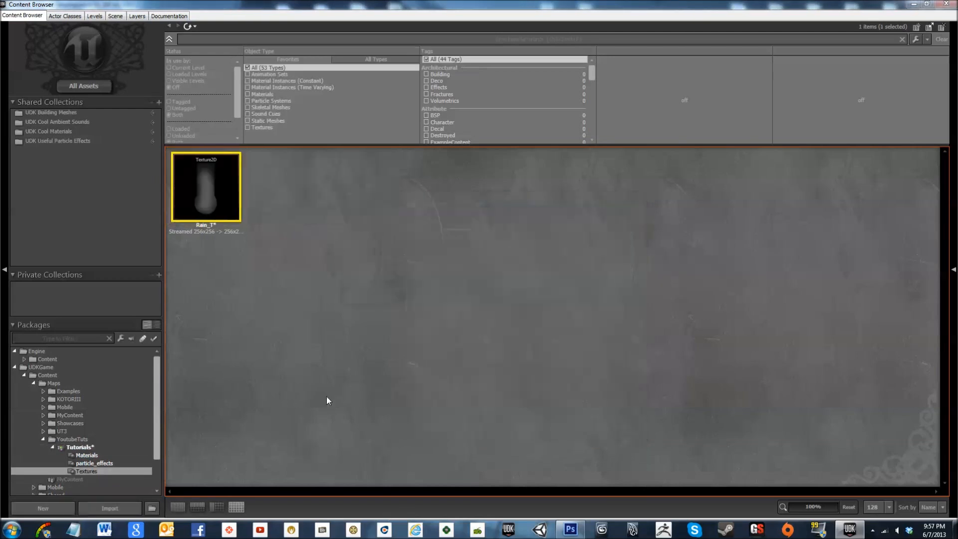
- List all assets of the Tutorials package, and arrange the Content Browser and the Rain material's editor side by side
left_click(117, 463)
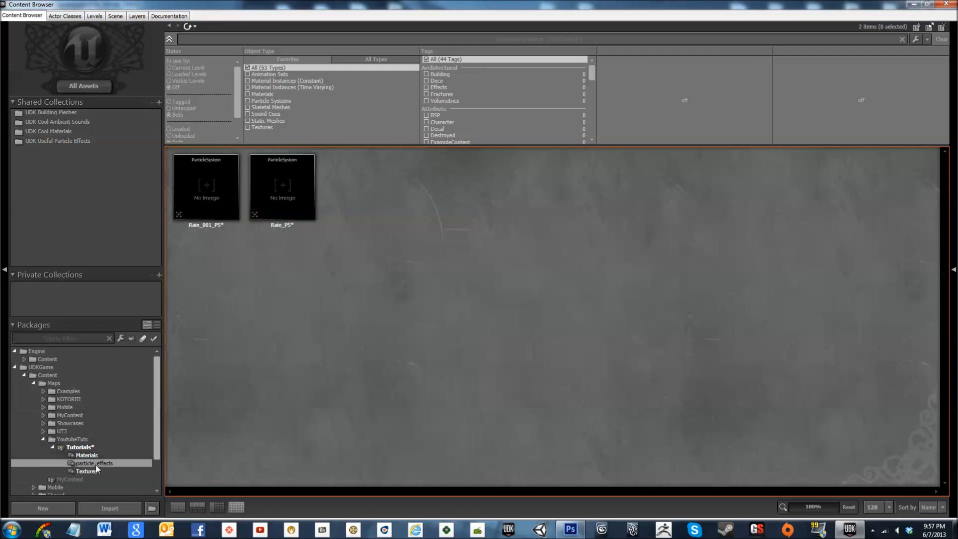
left_click(86, 447)
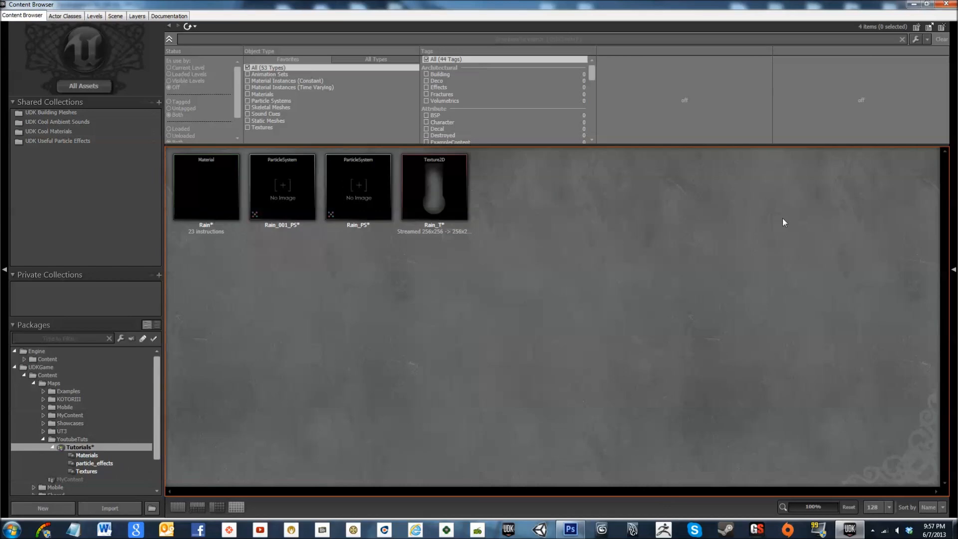
left_click(913, 4)
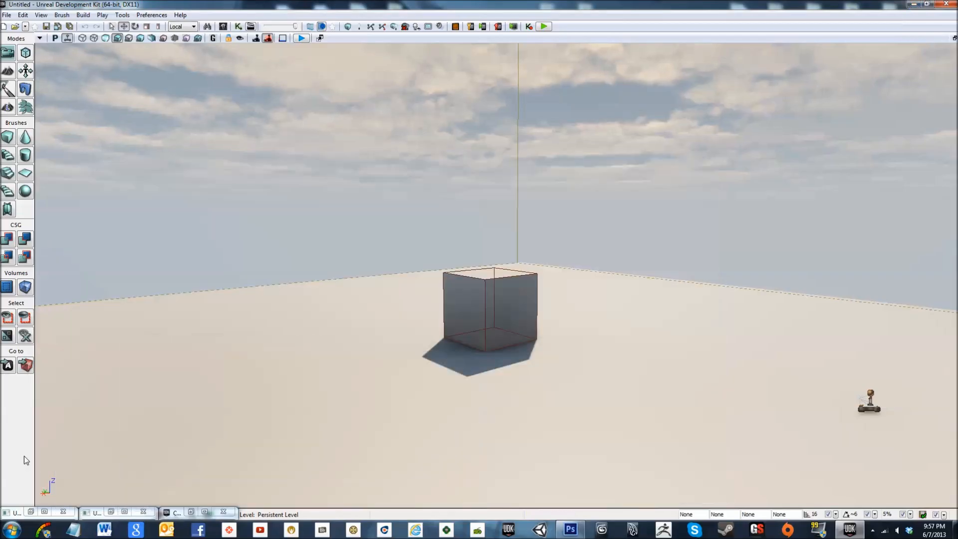
left_click(112, 512)
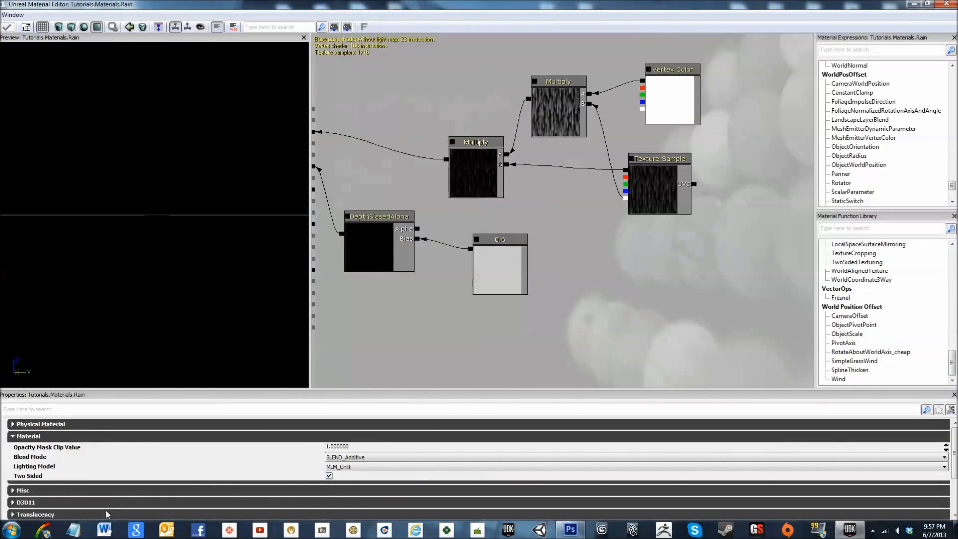
left_click_drag(774, 4, 956, 2)
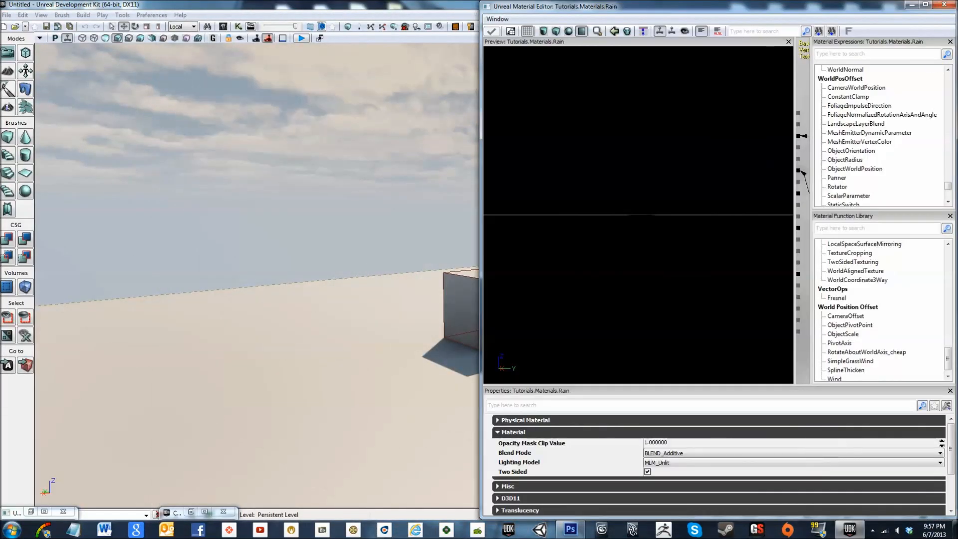
left_click(190, 512)
left_click_drag(399, 5, 245, 22)
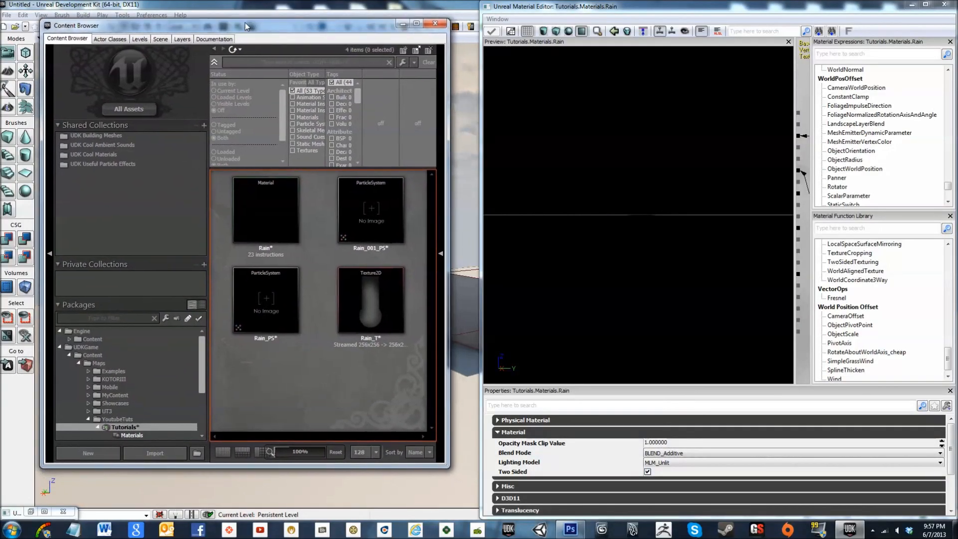
- Assign the Rain_T texture to the Texture Sample node of the Rain material
left_click(390, 304)
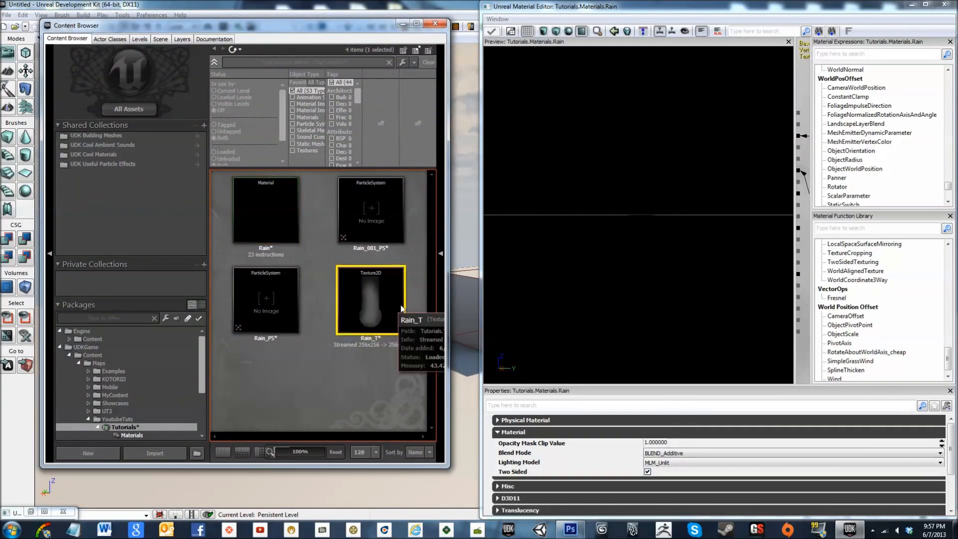
left_click(812, 10)
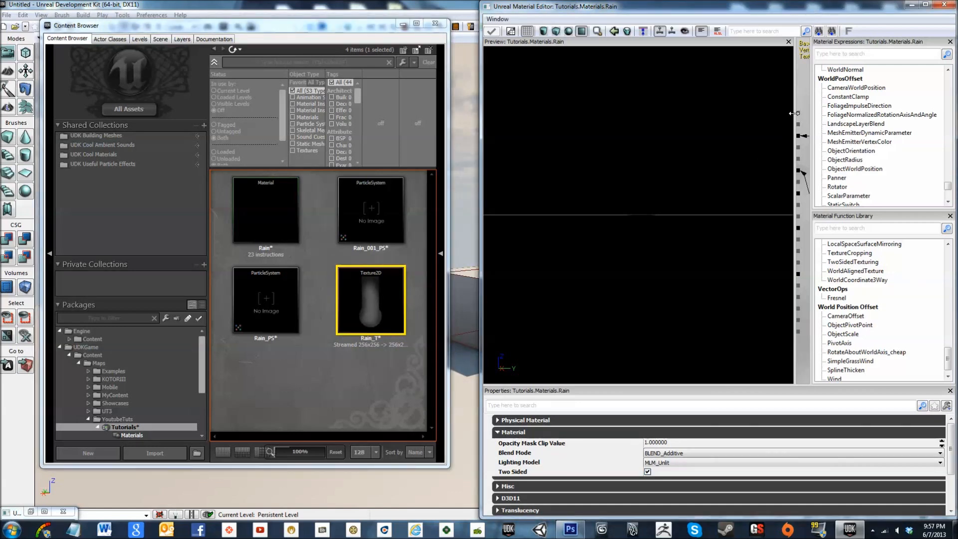
left_click_drag(794, 113, 584, 100)
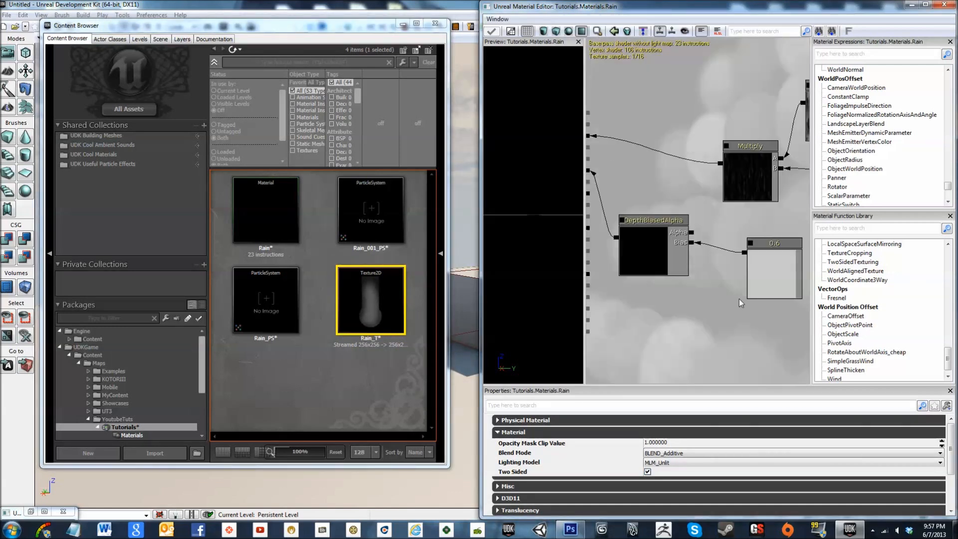
right_click(728, 311)
left_click(704, 325)
left_click_drag(724, 322, 674, 341)
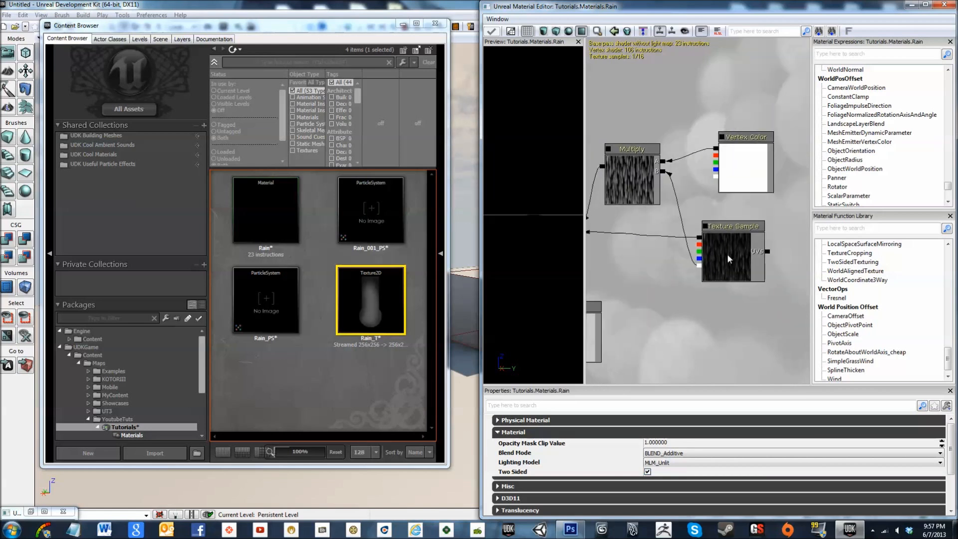
left_click(726, 254)
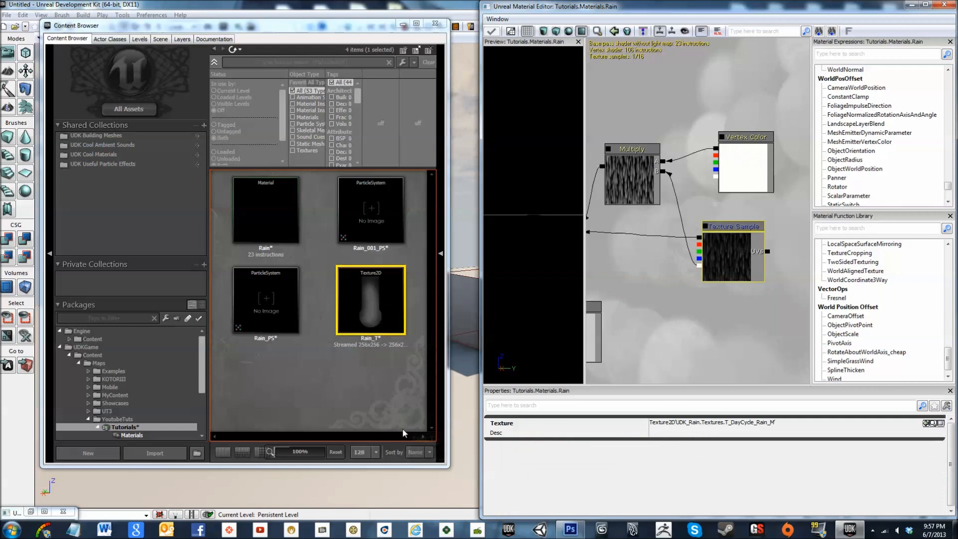
left_click(926, 423)
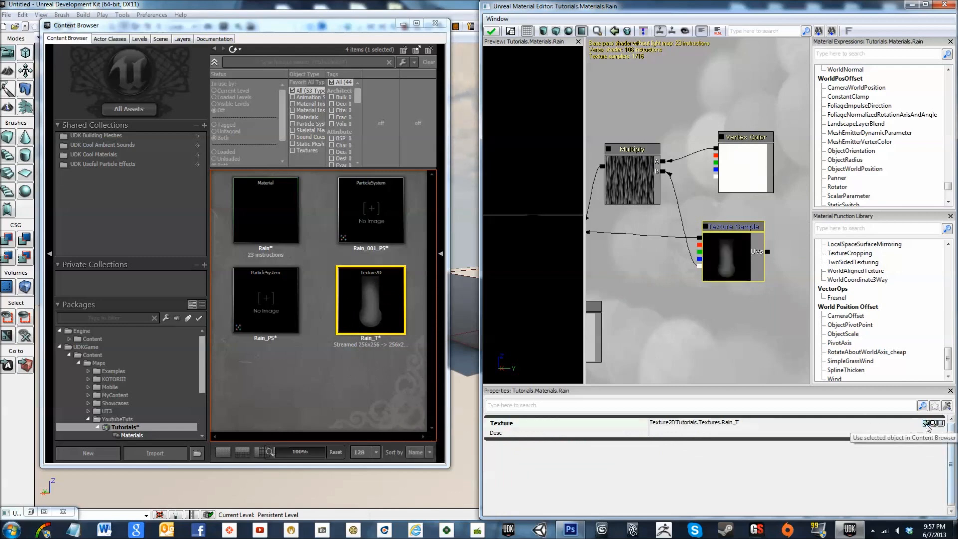
- Review the Rain material's node network with a narrower preview pane, apply the material changes and close its editor
left_click_drag(668, 299, 808, 279)
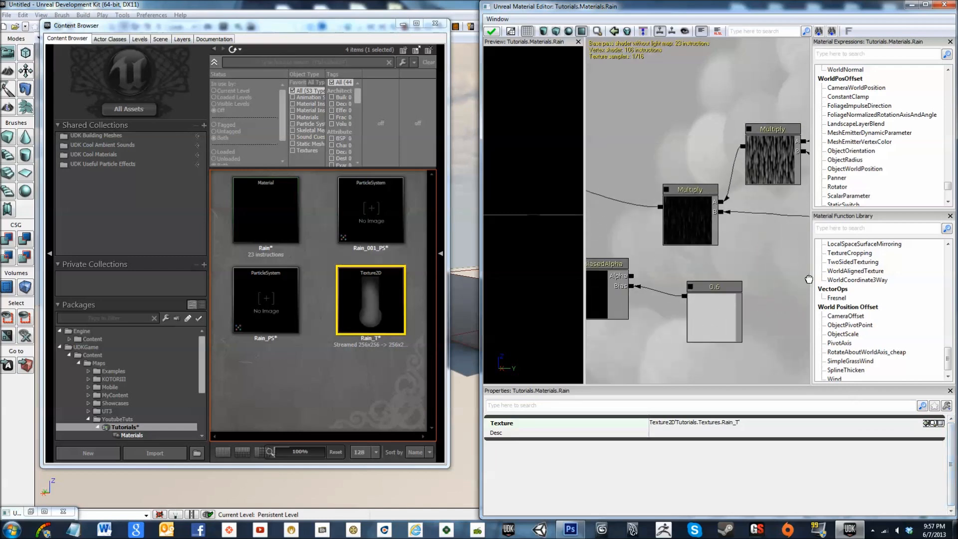
scroll(699, 307, "down", 3)
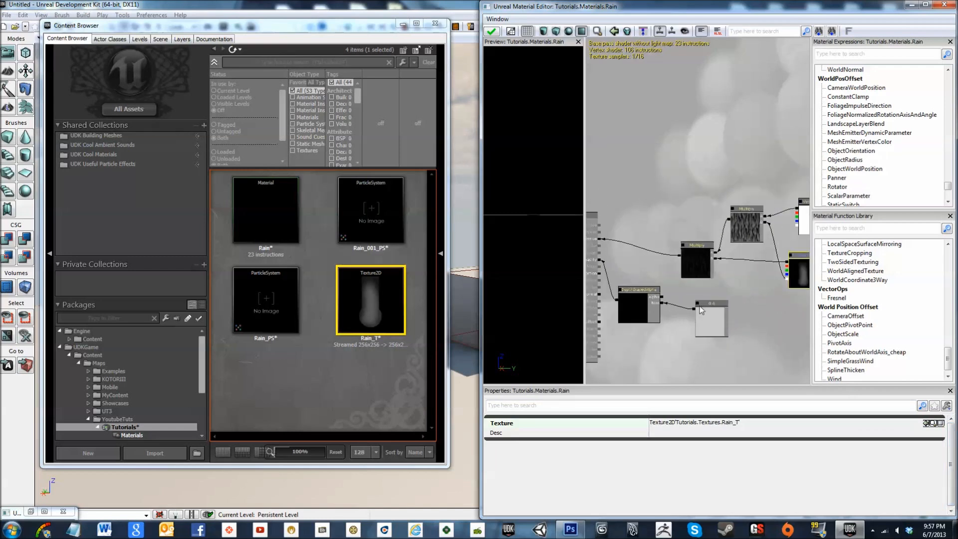
left_click_drag(752, 364, 716, 339)
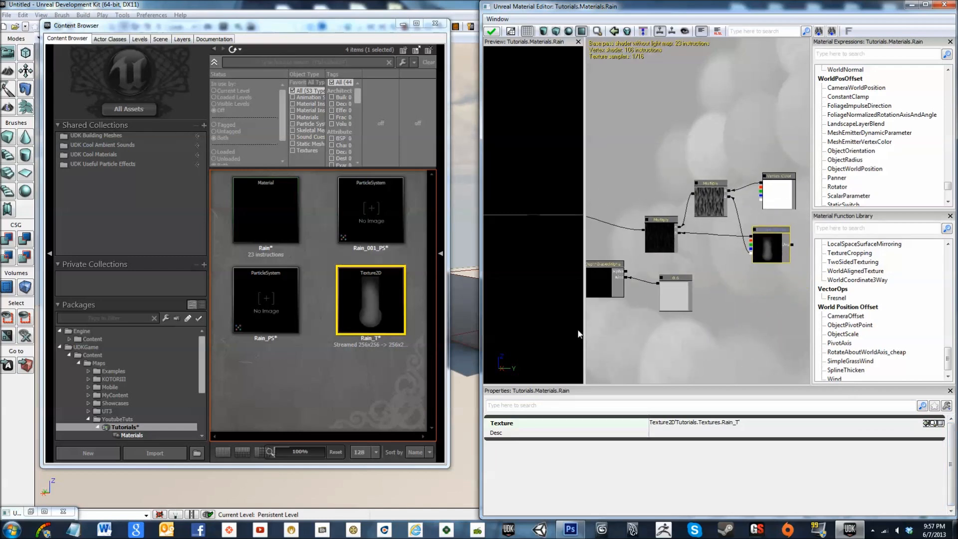
left_click_drag(585, 333, 555, 334)
left_click_drag(669, 352, 739, 338)
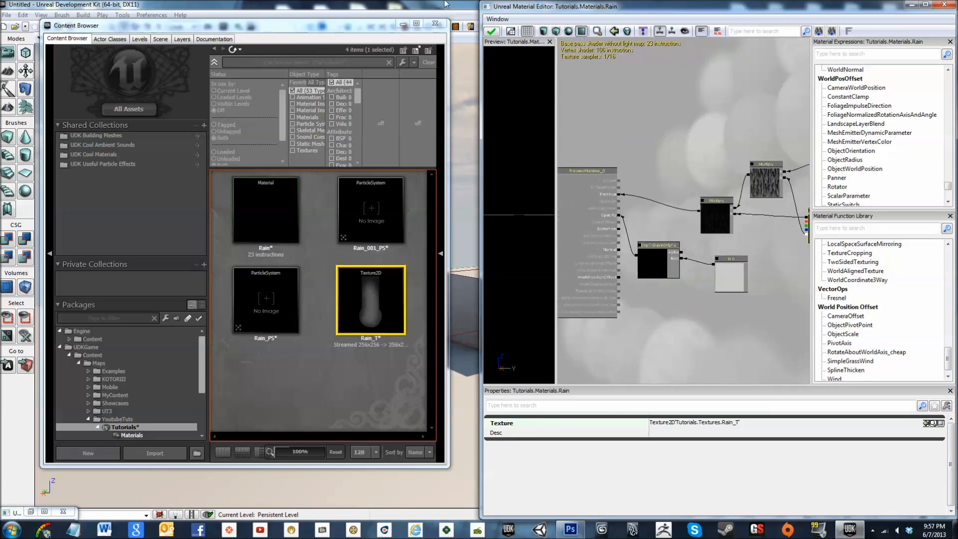
left_click_drag(776, 257, 704, 287)
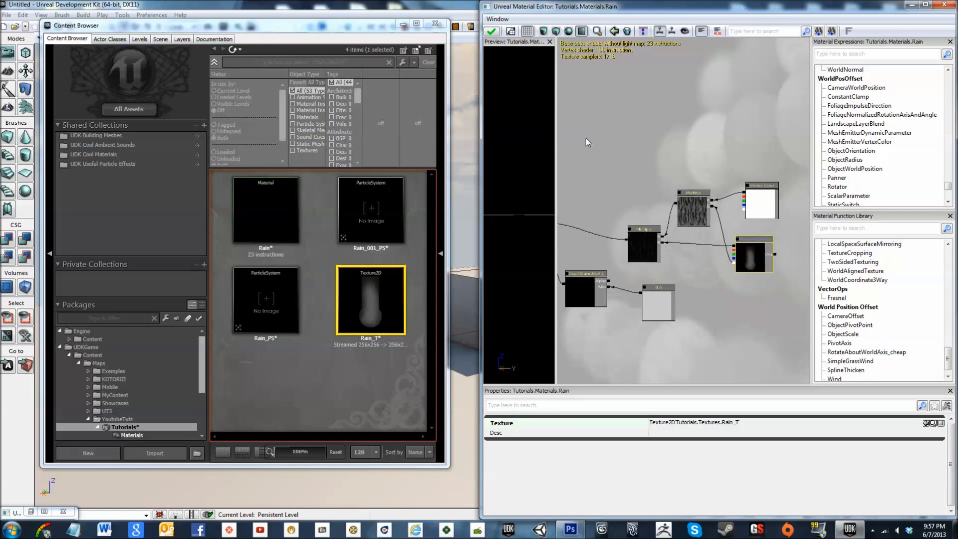
left_click(496, 33)
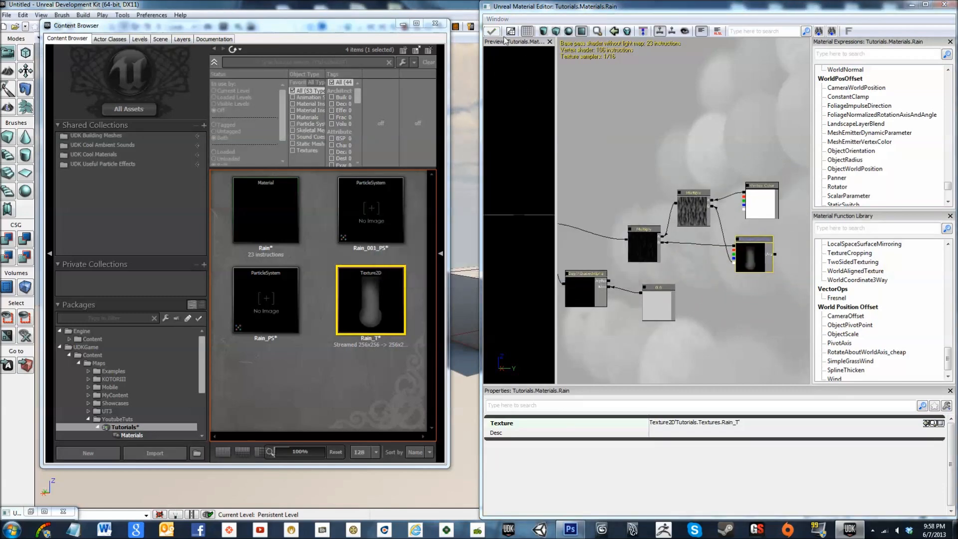
left_click_drag(599, 10, 957, 5)
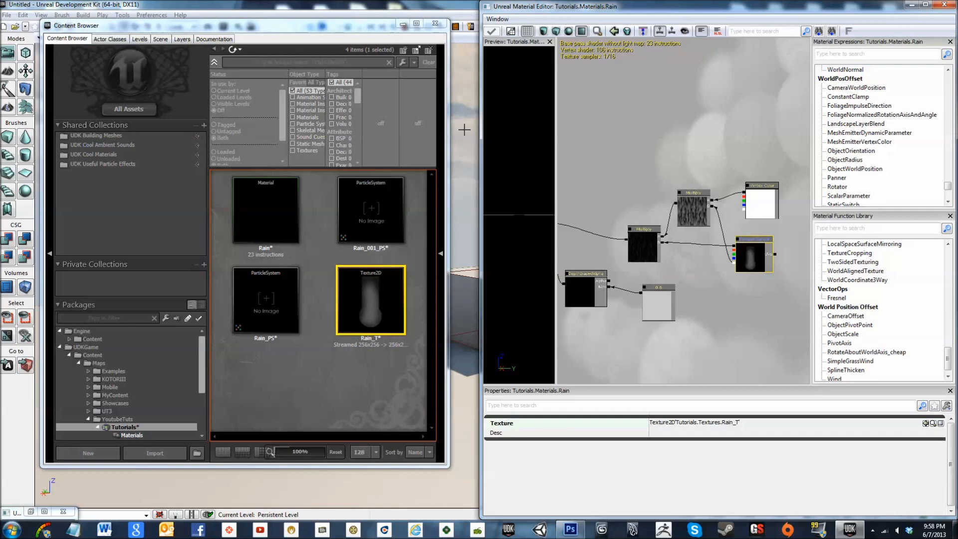
left_click(945, 5)
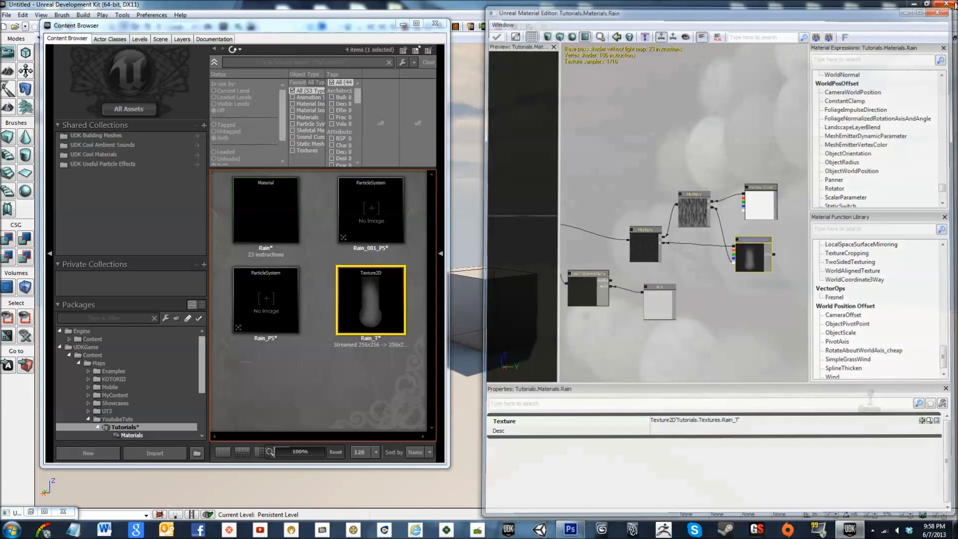
- Select the Rain material, and inspect the Required module of Rain_001_PS in Cascade before returning to the Content Browser
left_click(351, 380)
mouse_move(264, 209)
left_click(262, 206)
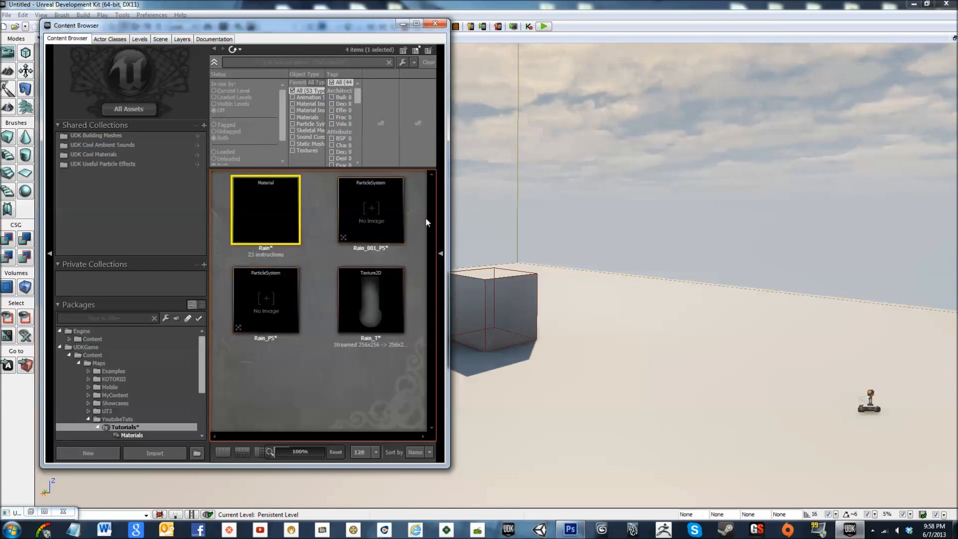
double_click(373, 190)
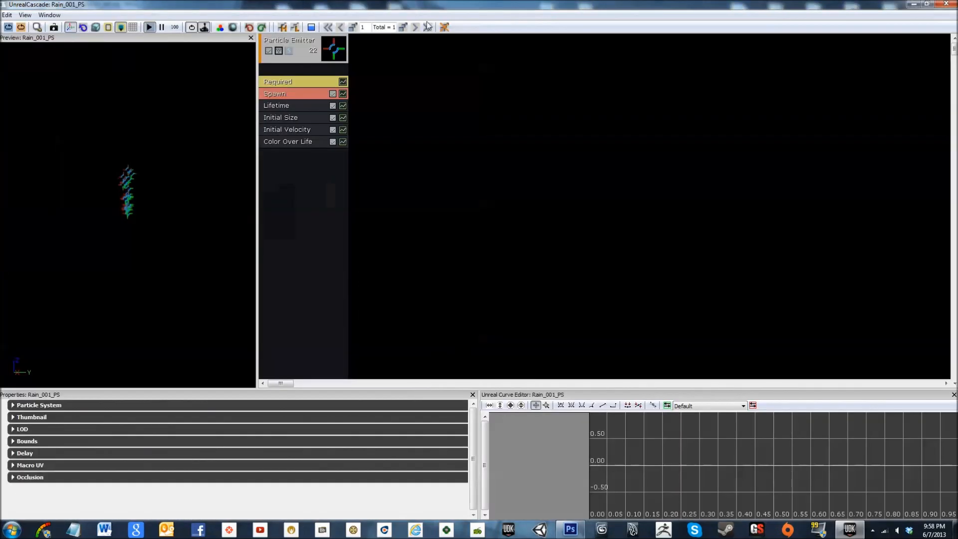
left_click_drag(693, 5, 555, 2)
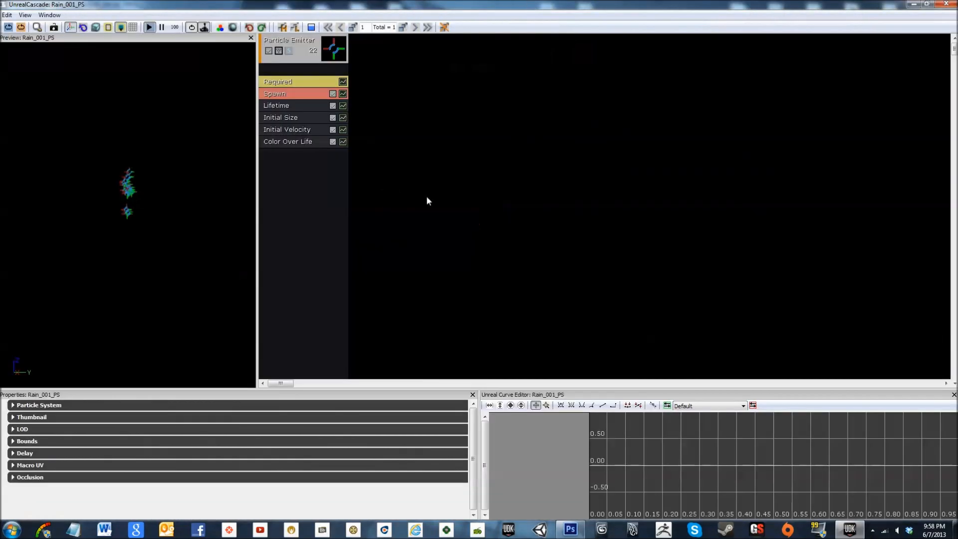
left_click(301, 83)
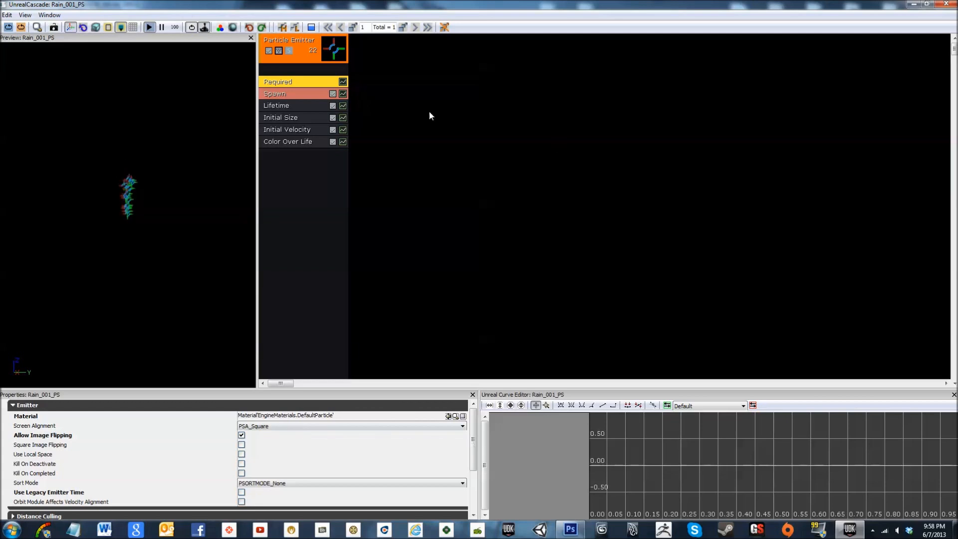
left_click_drag(481, 4, 529, 1)
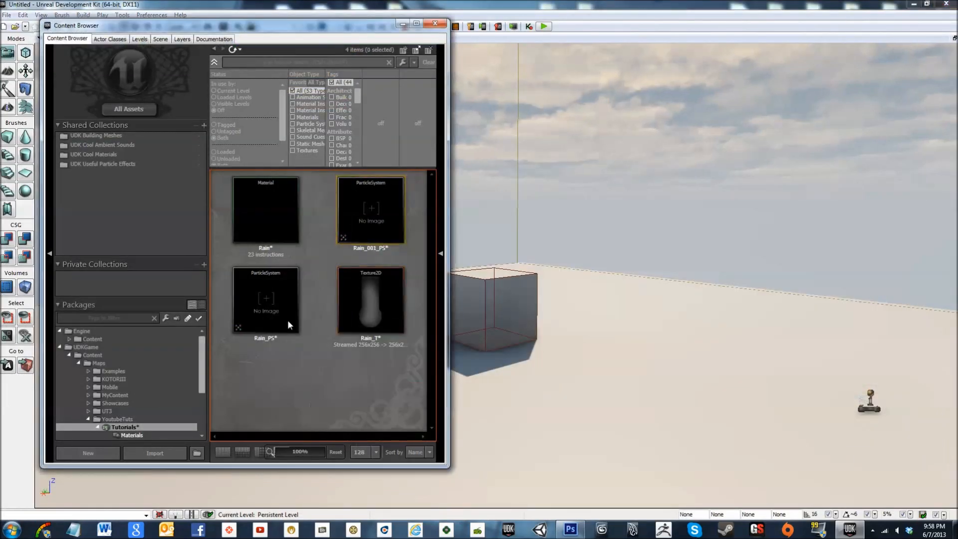
- Open Rain_PS in Cascade and examine its Required, Spawn, Initial Velocity and Color Over Life modules and the rain preview
double_click(272, 291)
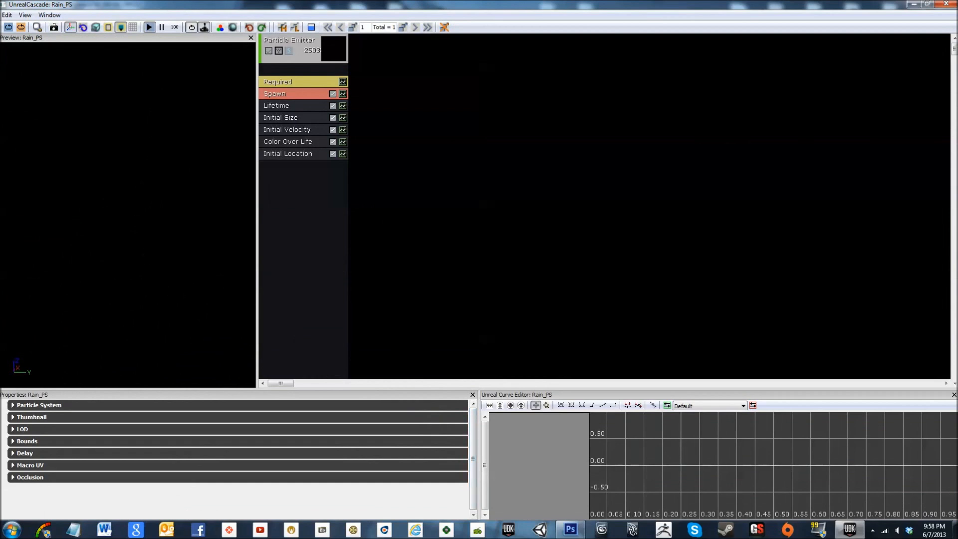
left_click(285, 83)
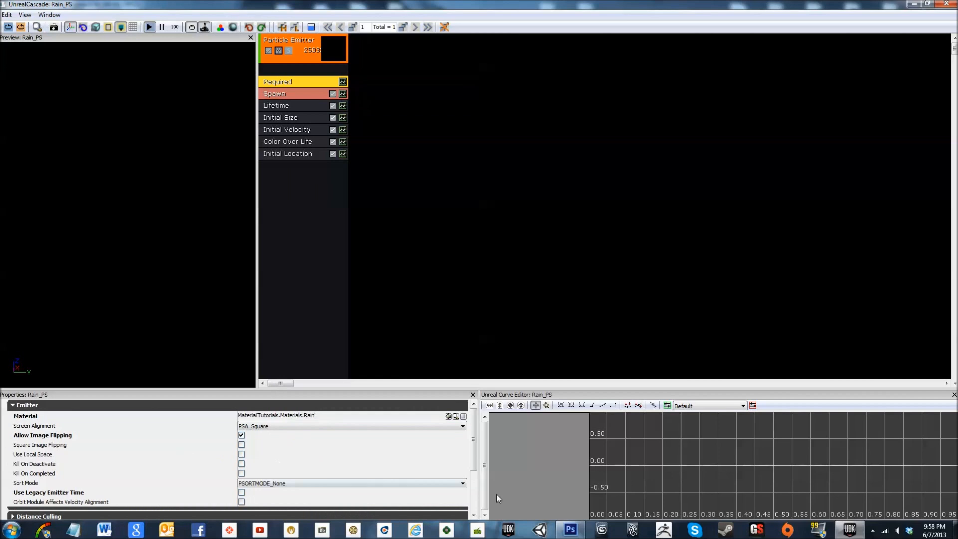
left_click(287, 97)
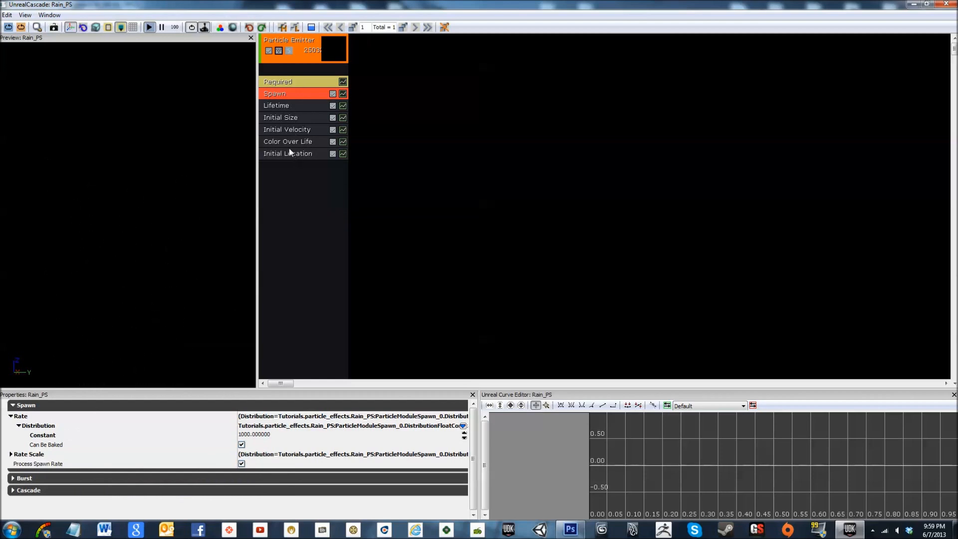
left_click(283, 131)
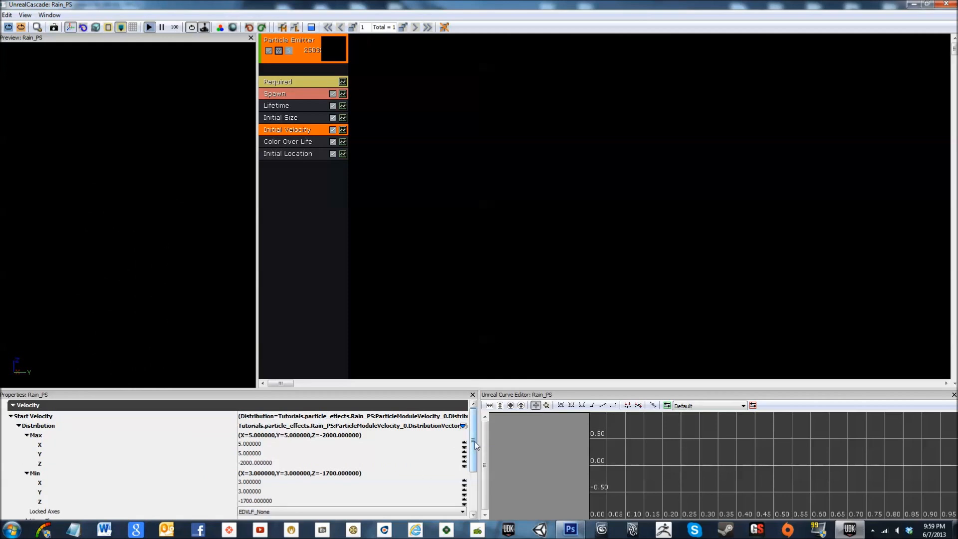
left_click_drag(478, 446, 465, 459)
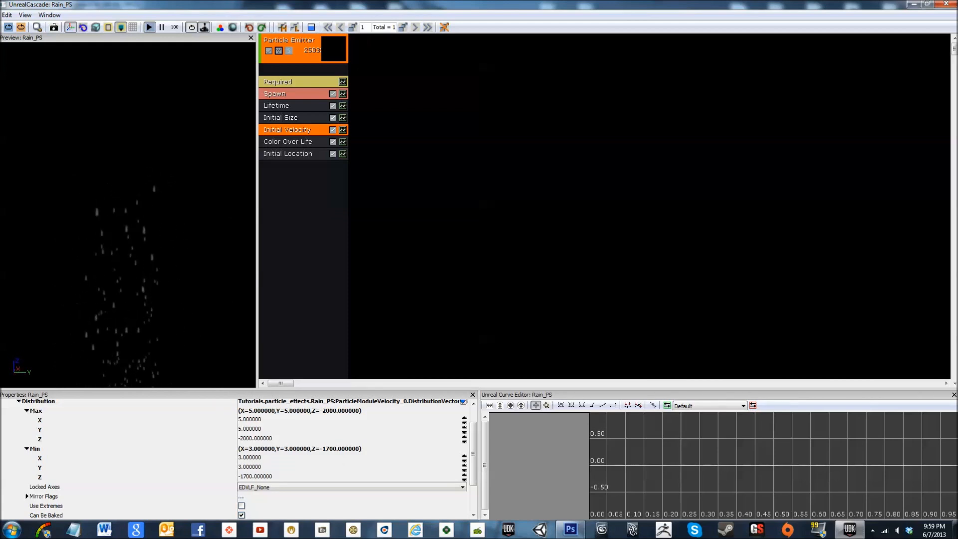
mouse_move(148, 259)
left_mouse_down()
mouse_move(150, 240)
mouse_move(149, 261)
left_mouse_up()
left_click_drag(150, 215, 110, 320)
left_click(286, 142)
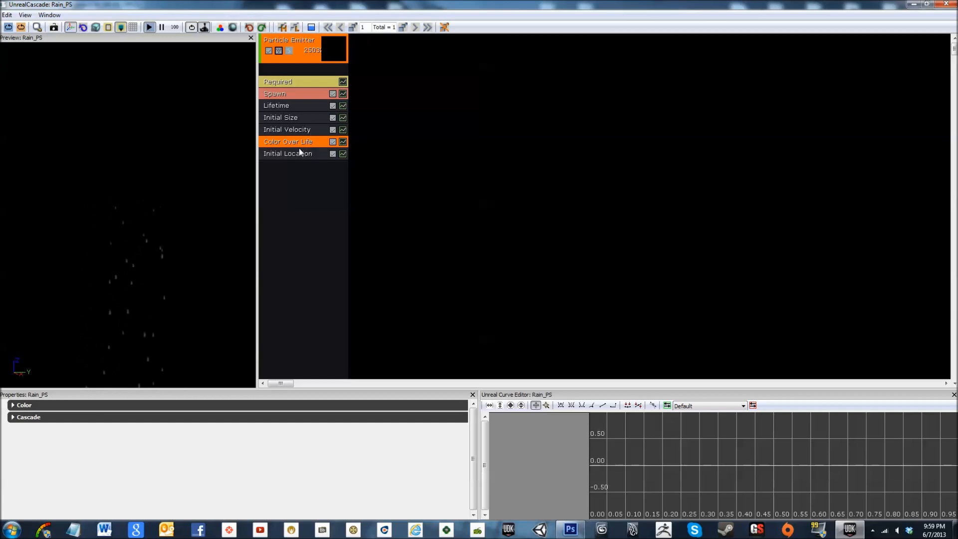
- Set the Initial Location module's Start Location Max to 1000 on X, Y and Z, and check the spread in the preview
left_click(309, 159)
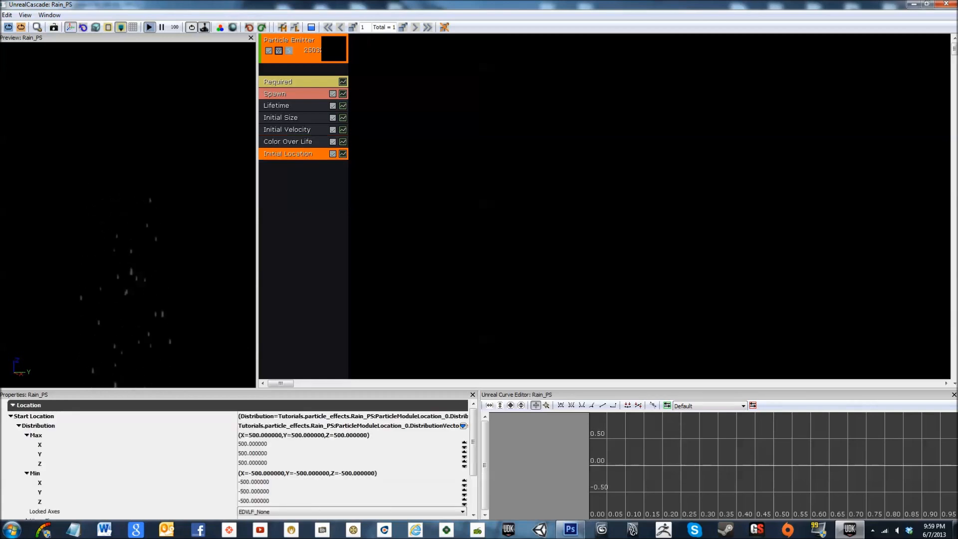
mouse_move(127, 199)
left_mouse_down()
mouse_move(128, 269)
mouse_move(128, 199)
left_mouse_up()
left_click(296, 444)
type("1")
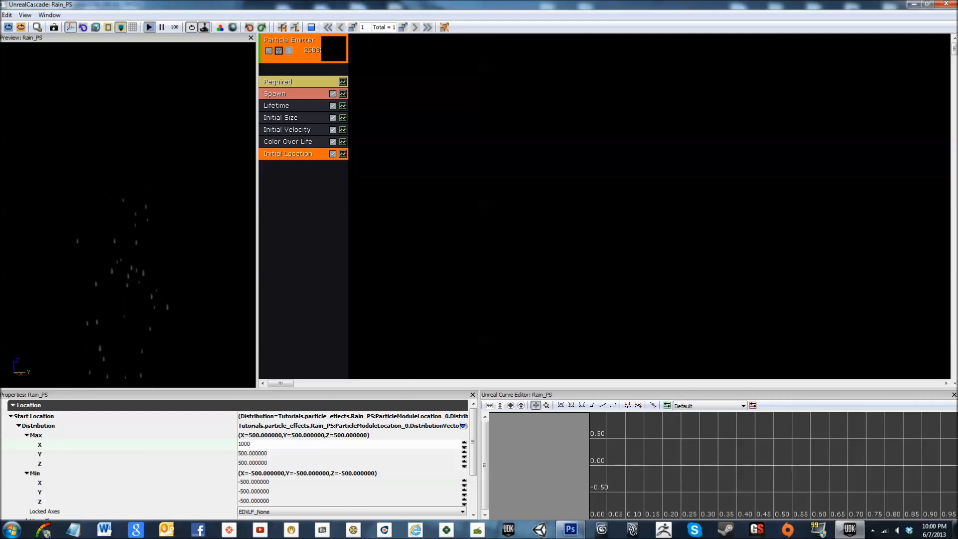
key("Tab")
type("1")
key("Tab")
type("1")
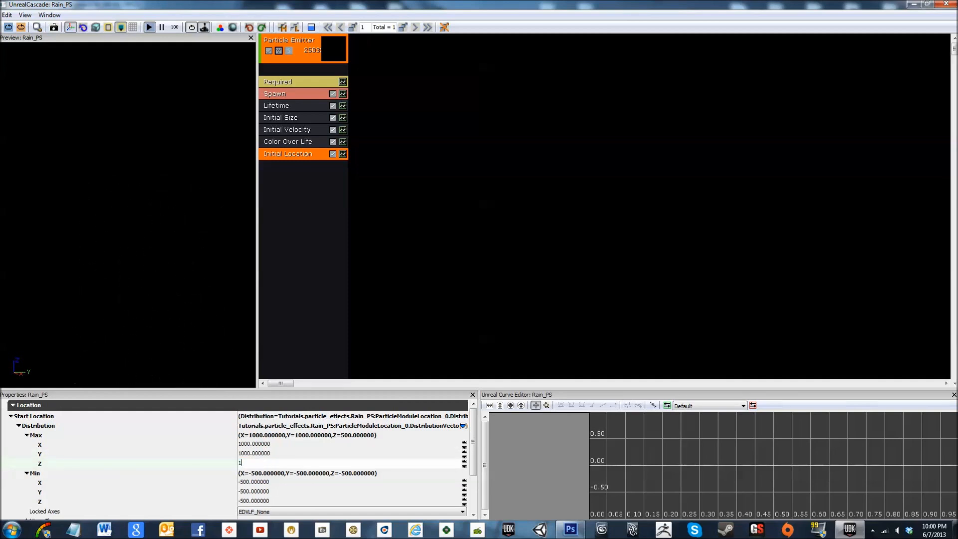
key("Return")
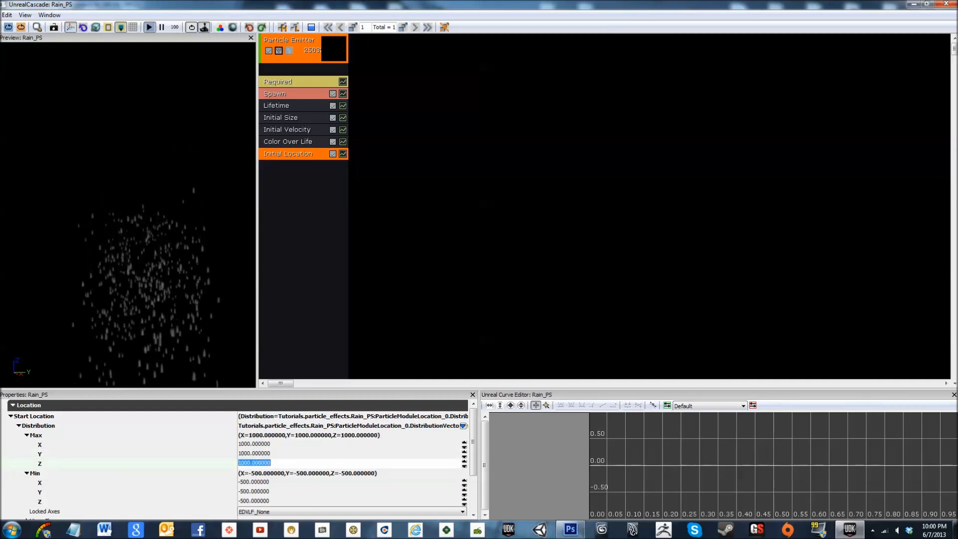
left_click_drag(208, 205, 184, 205)
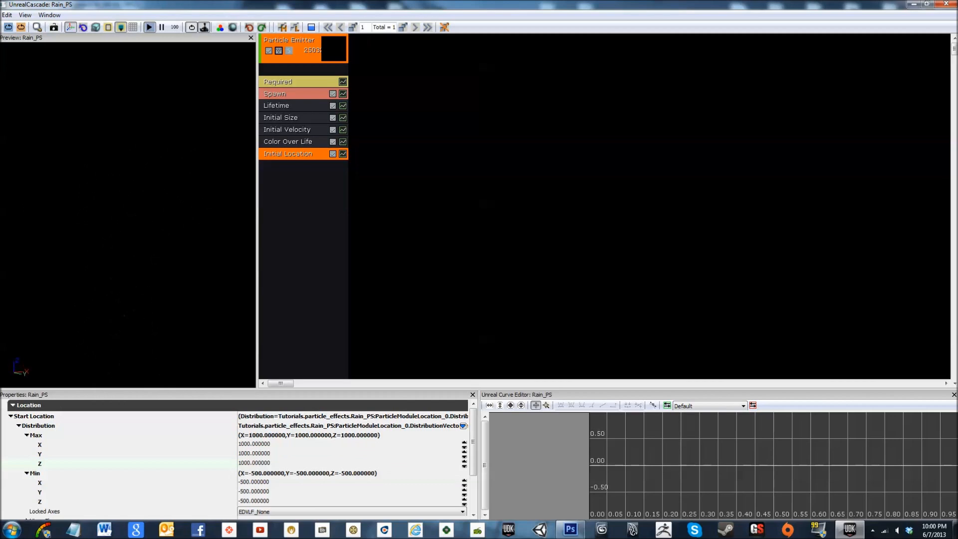
- Return the Start Location Max X, Y and Z values to 500, and check the rain preview
left_click(310, 442)
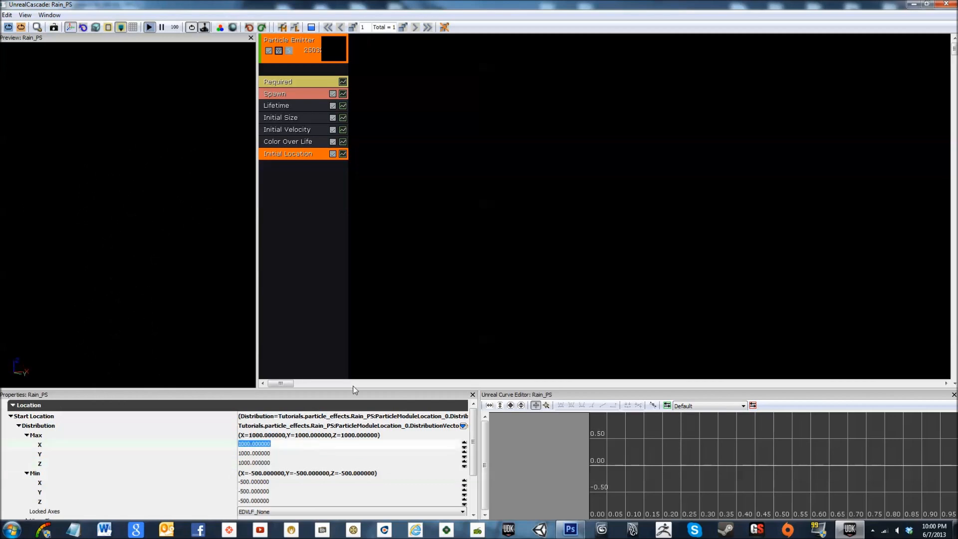
type("5000")
key("Tab")
type("500")
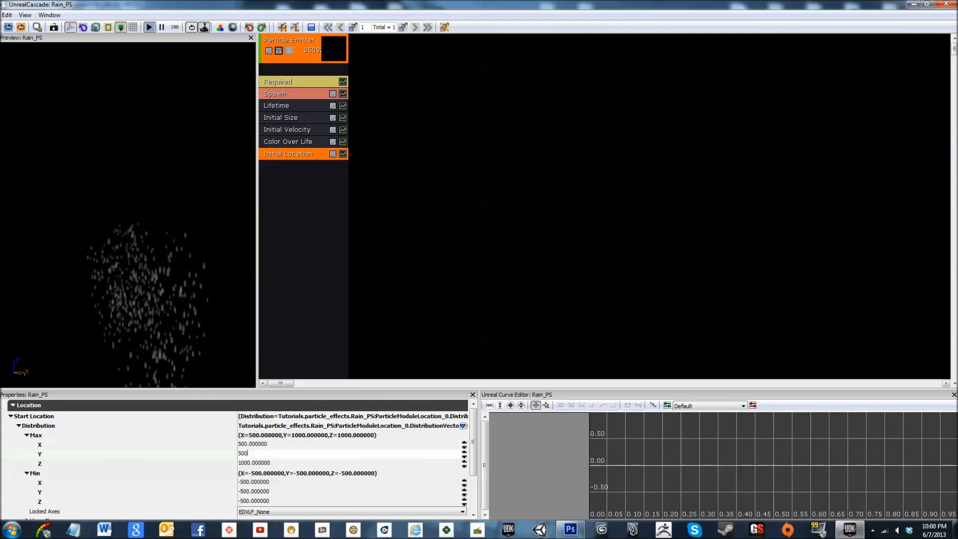
key("Tab")
type("00")
key("Return")
left_click_drag(189, 223, 199, 285)
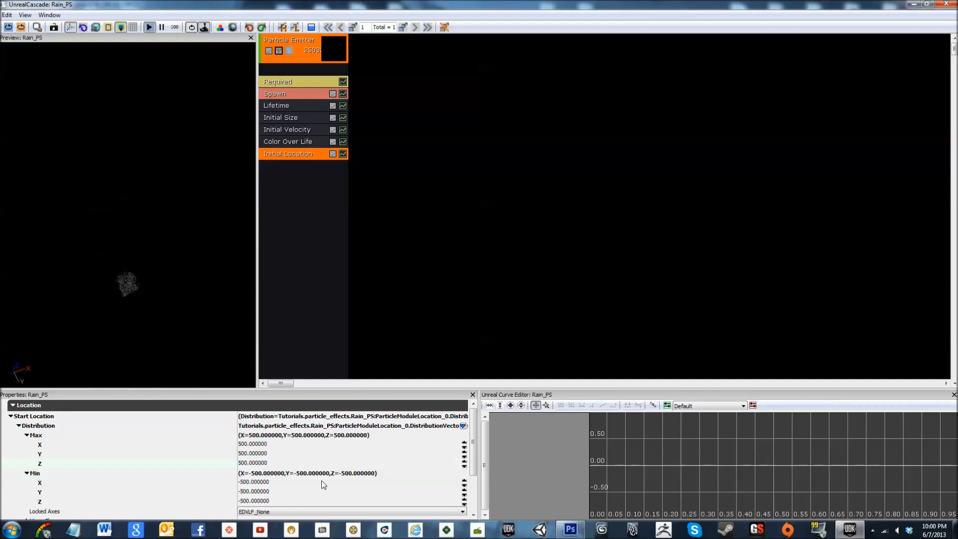
- Set the Initial Location module's Start Location Max to 2000 on X, Y and Z
left_click(298, 444)
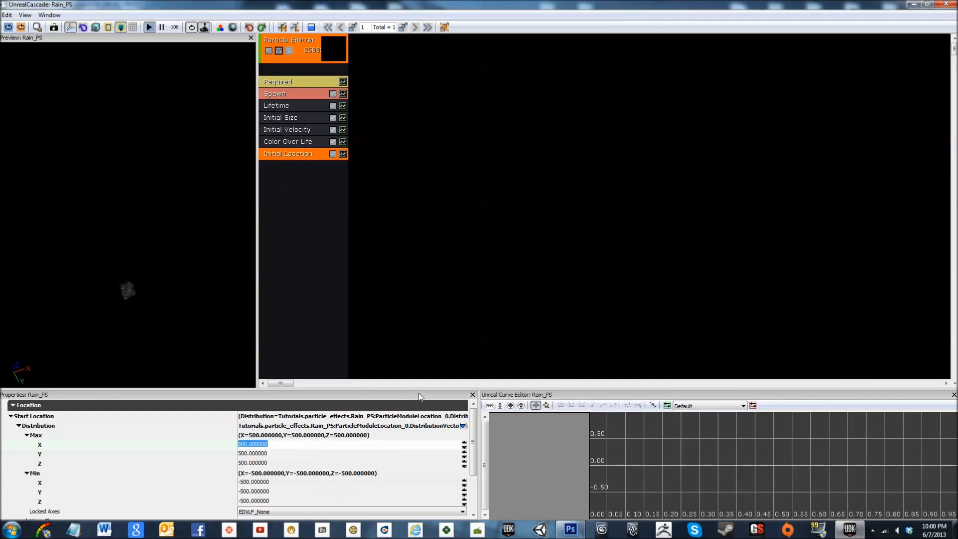
type("1")
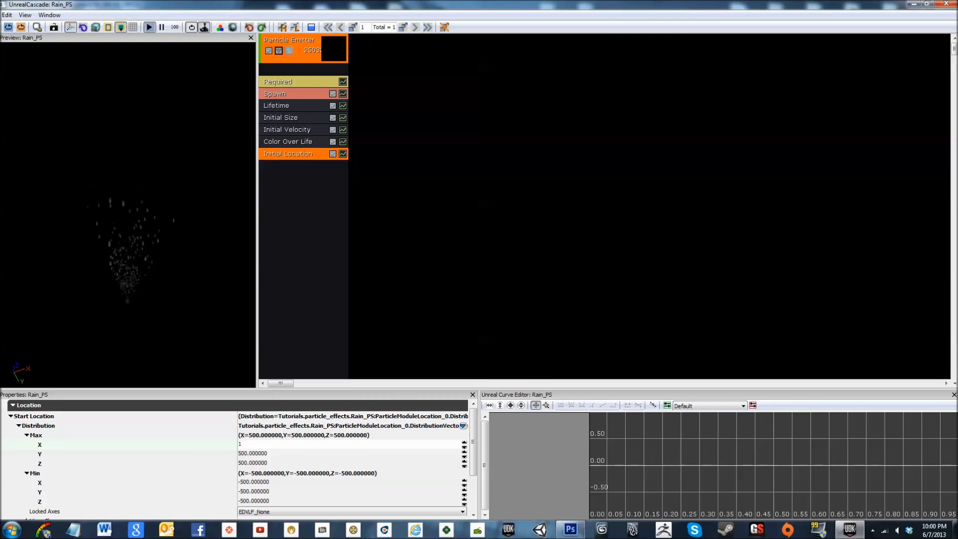
key("BackSpace")
type("2")
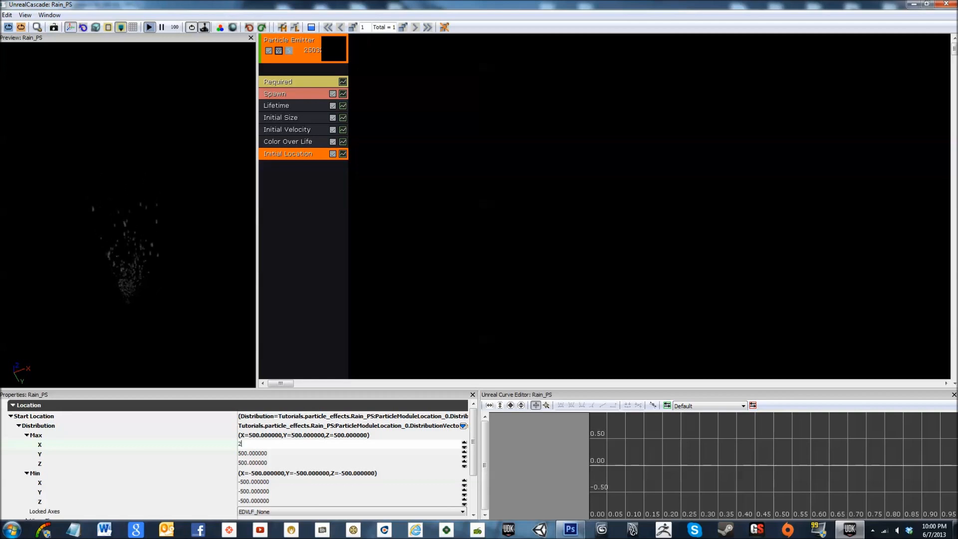
type("000")
key("Tab")
type("20")
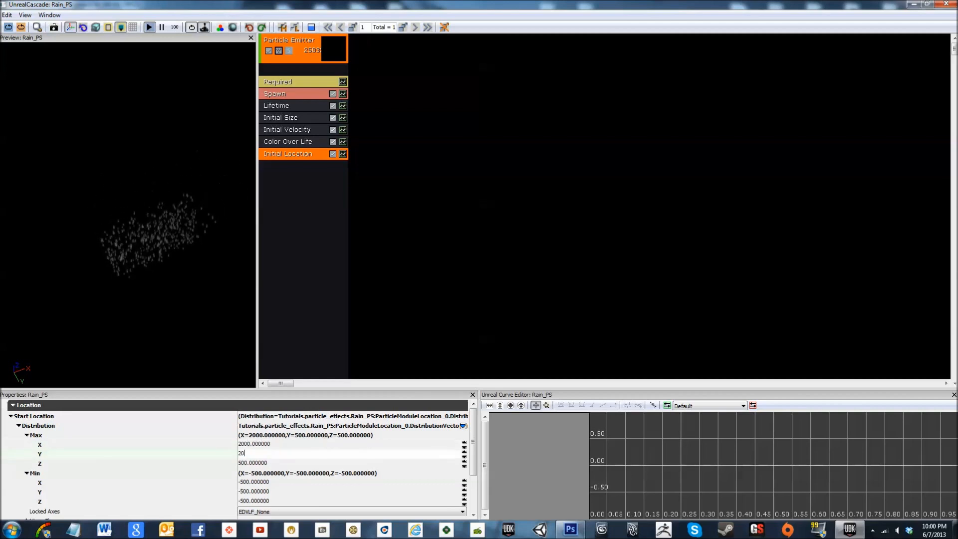
type("00")
key("Tab")
type("2000")
key("Return")
- Set the Start Location Min to -2000 on X, Y and Z, and collapse the Min and Max groups
left_click(299, 482)
type("-2000")
key("Tab")
type("-2000")
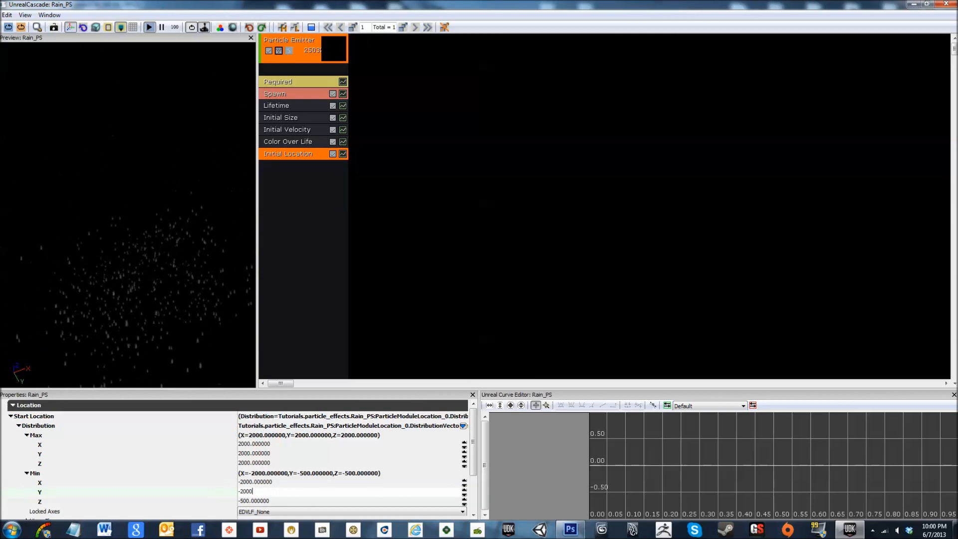
key("Tab")
type("-200")
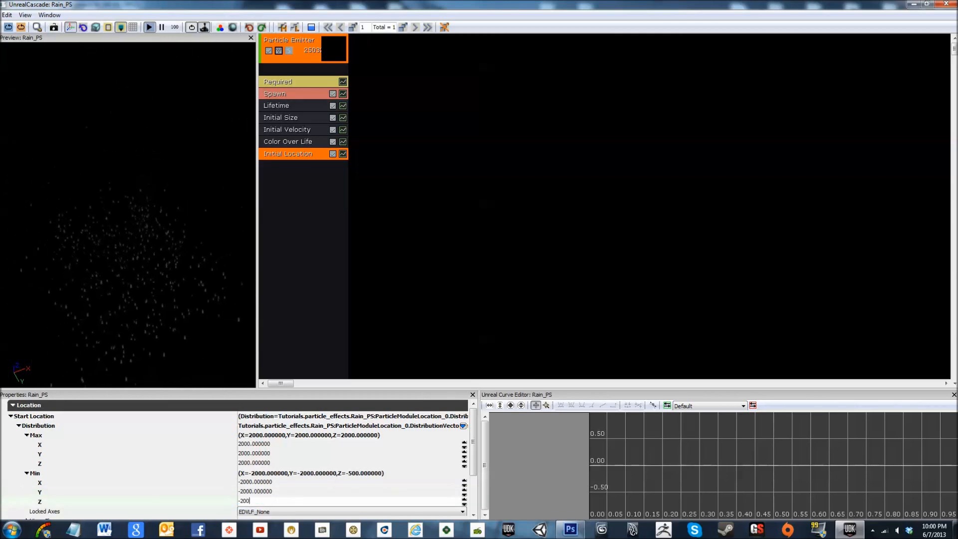
type("0")
key("Return")
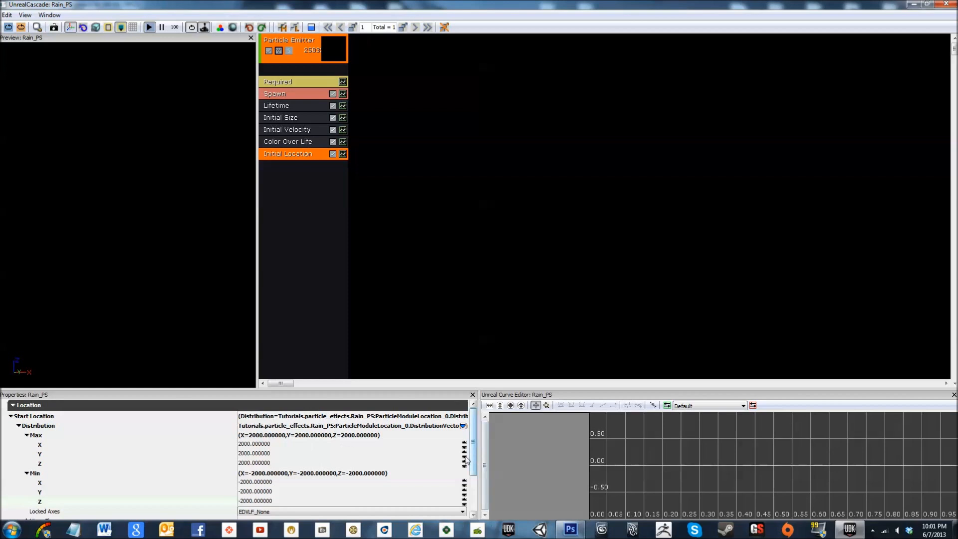
double_click(39, 473)
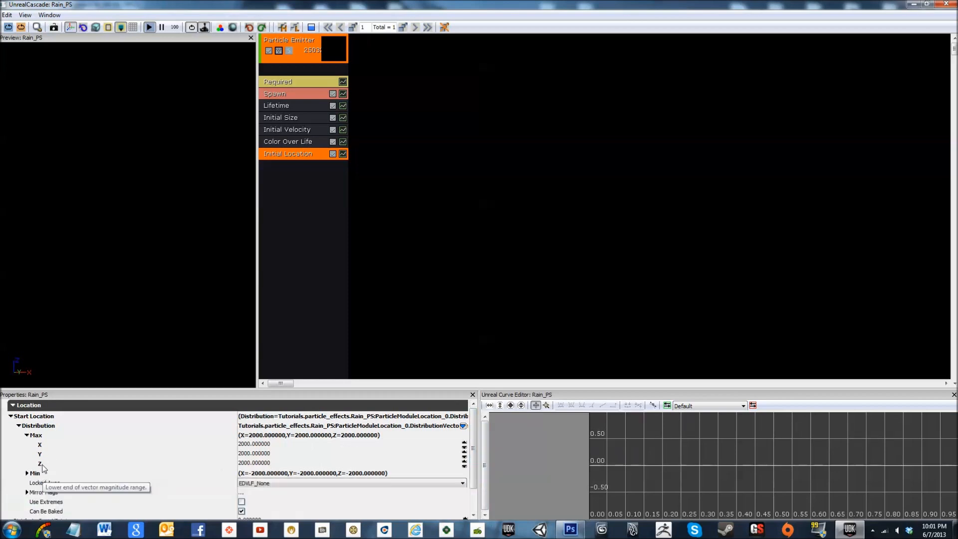
double_click(40, 435)
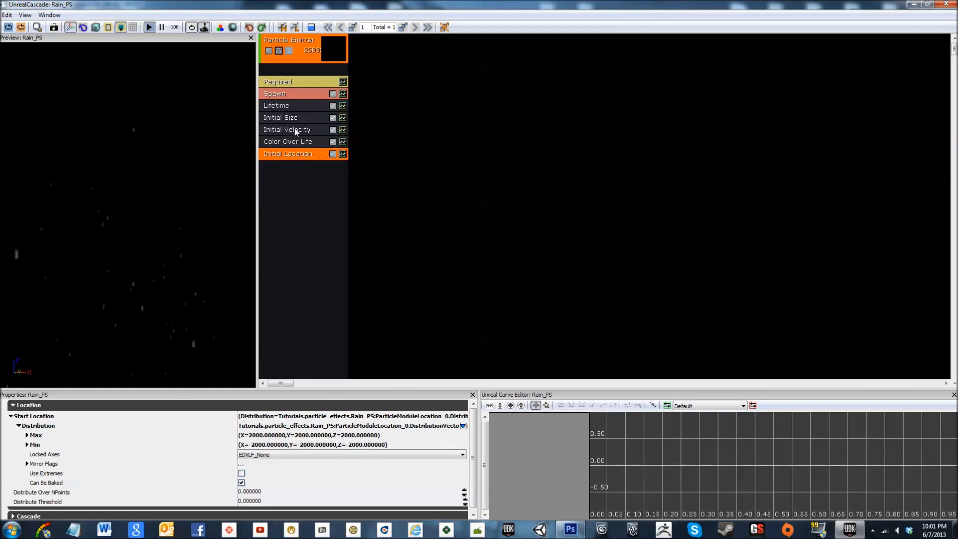
- Set the Spawn module's constant rate to 2000, and review the Lifetime and Initial Size modules
left_click(288, 94)
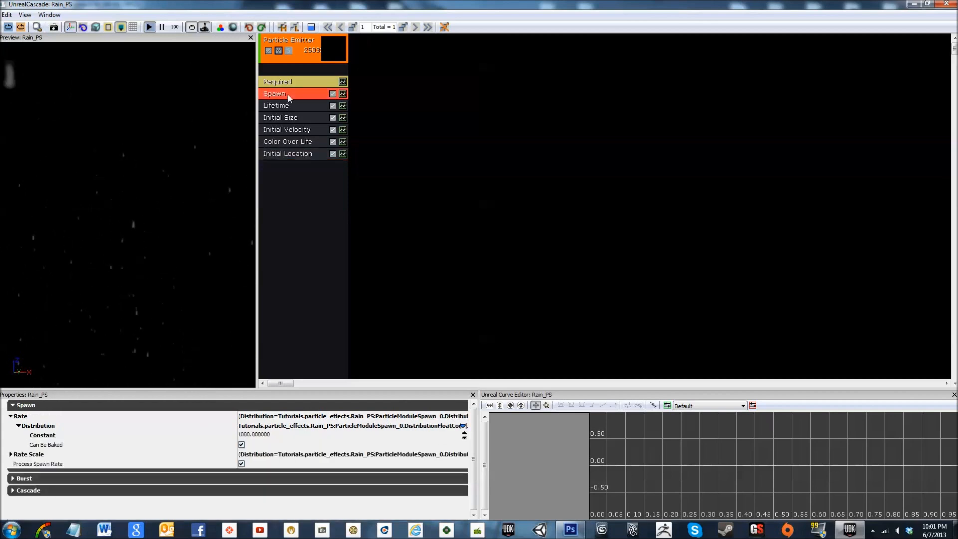
left_click(288, 436)
type("2000")
key("Return")
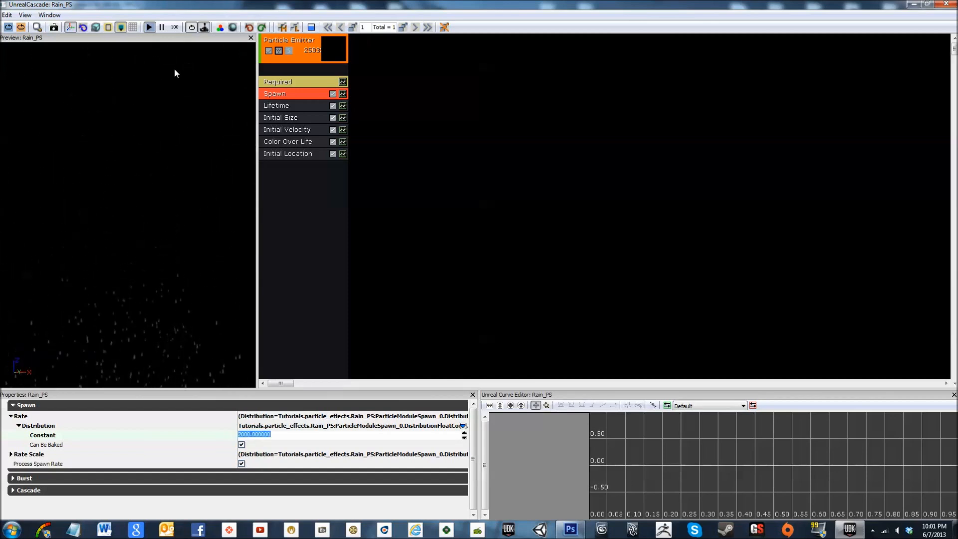
left_click(291, 105)
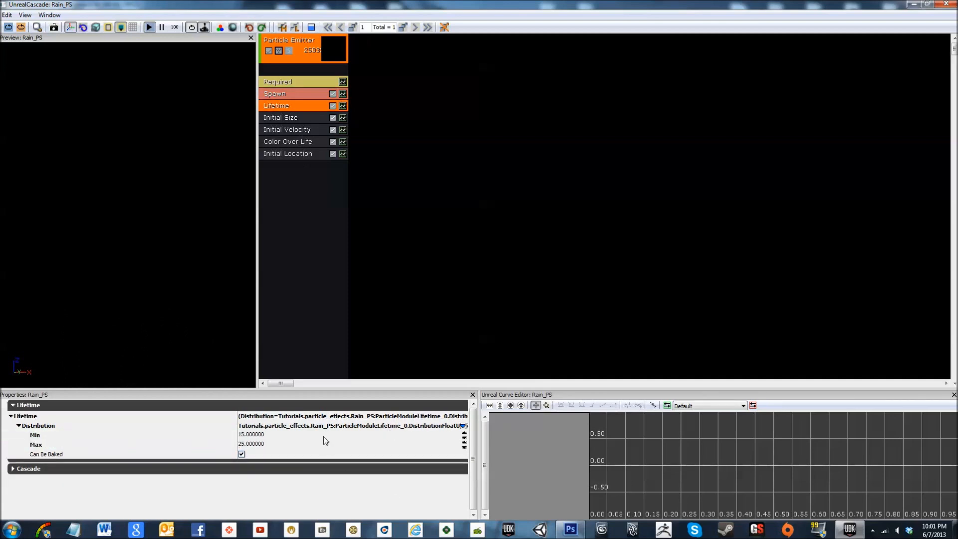
mouse_move(116, 237)
left_mouse_down()
mouse_move(116, 300)
mouse_move(116, 237)
left_mouse_up()
left_click(287, 118)
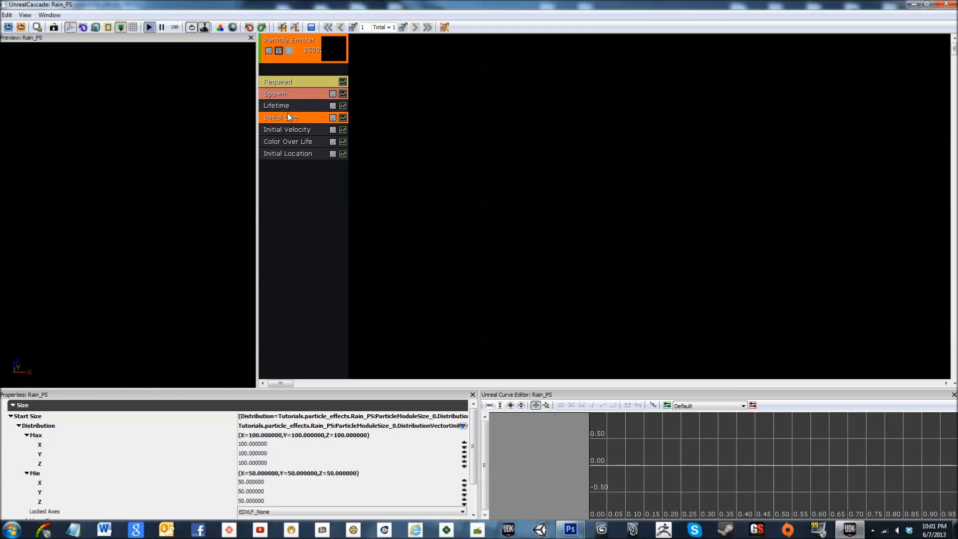
- Try Initial Velocity Max Z values of -5000 and -10000, with Min Z at -9000
left_click(294, 130)
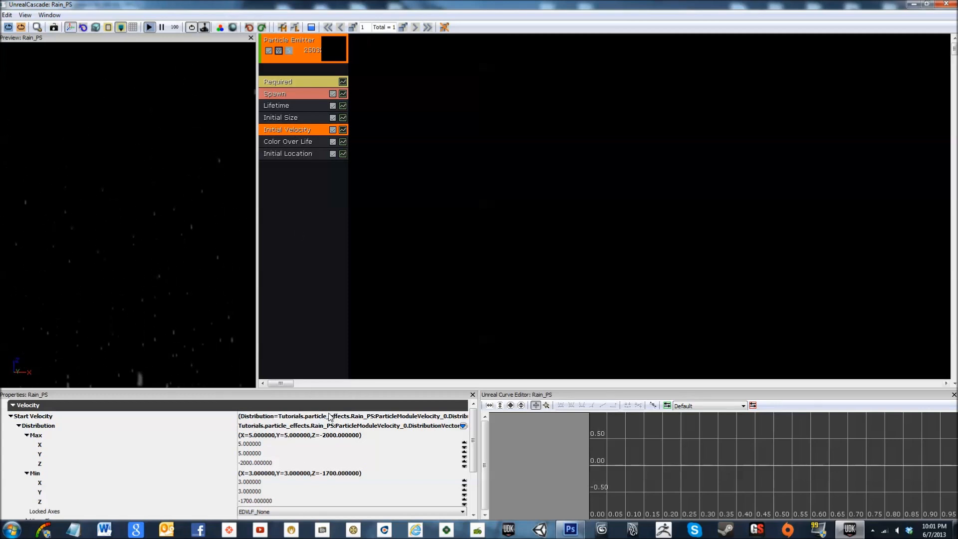
left_click(288, 463)
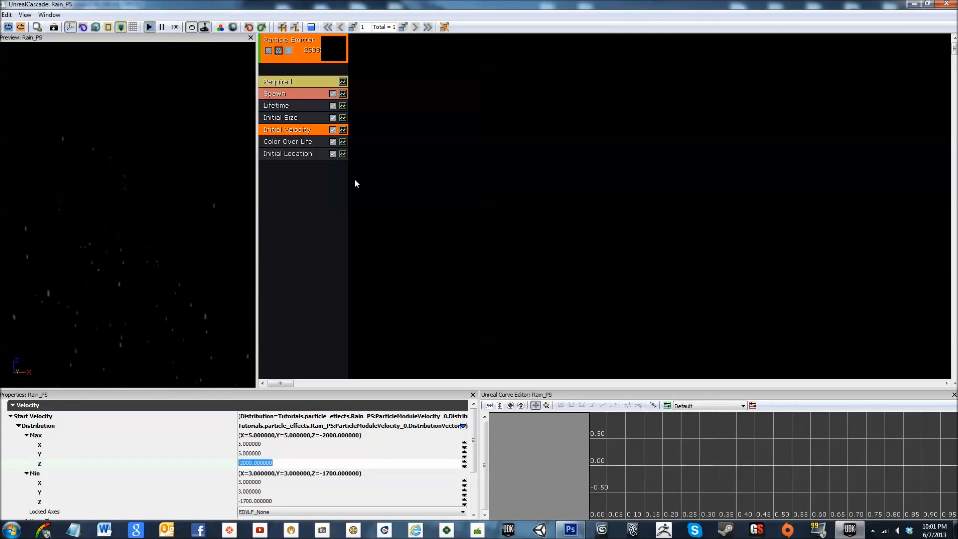
type("-5000")
key("Return")
type("-100")
key("Return")
left_click(272, 501)
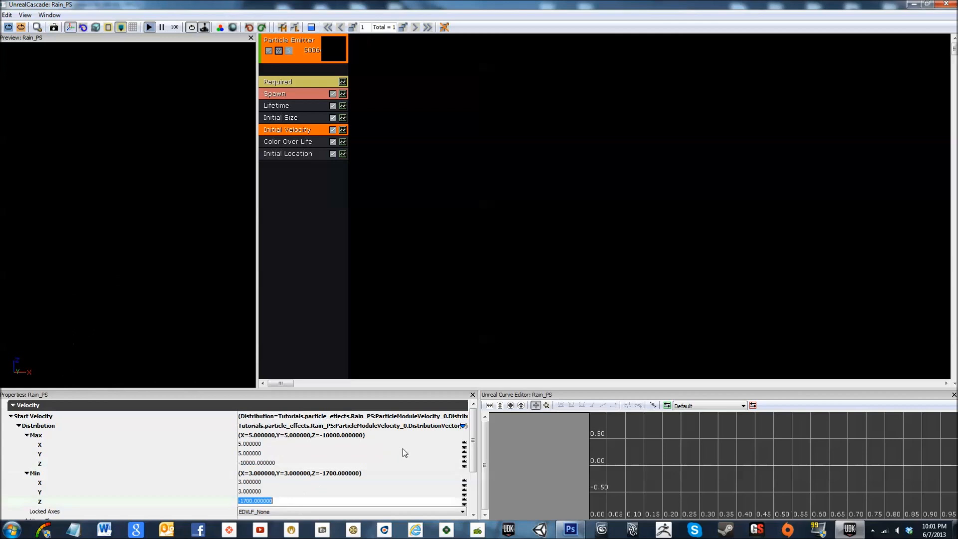
type("-9000")
key("Return")
- Set the Initial Velocity module's Start Velocity Z to -5000 for Max and -4000 for Min
left_click(285, 455)
left_click(284, 463)
type("-")
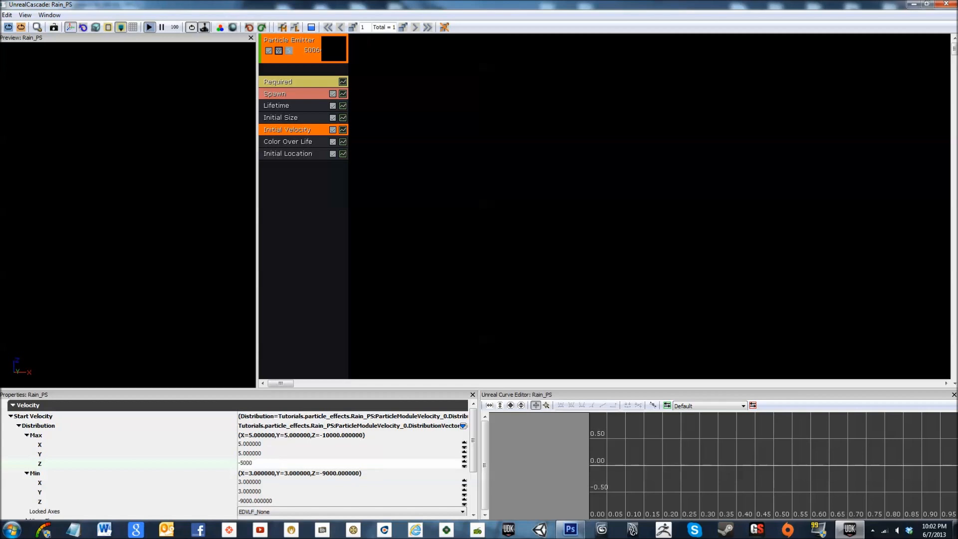
key("Tab")
key("Tab")
key("Tab")
key("Tab")
type("-4000")
key("Return")
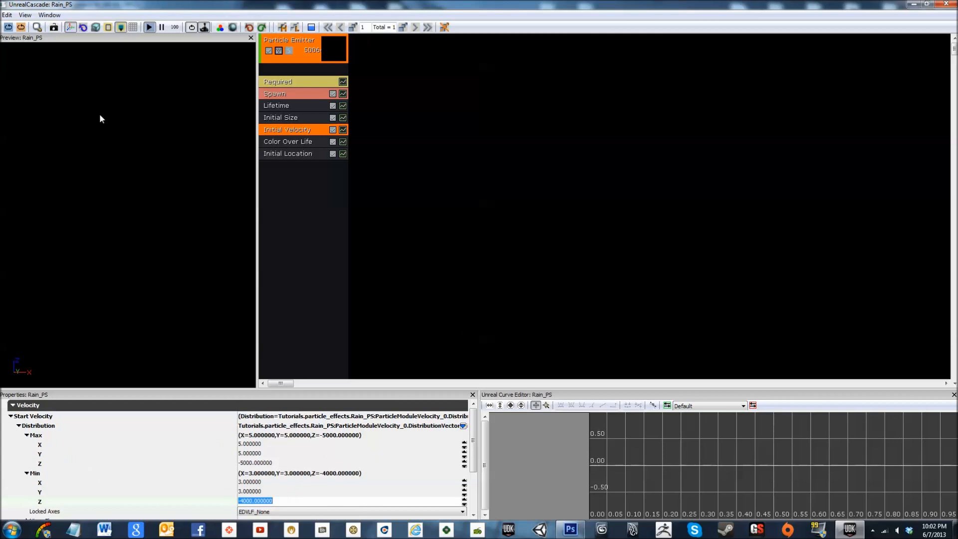
- Review the settings of the Initial Size, Lifetime, Required and Spawn modules, and check the rain in the preview
left_click(276, 118)
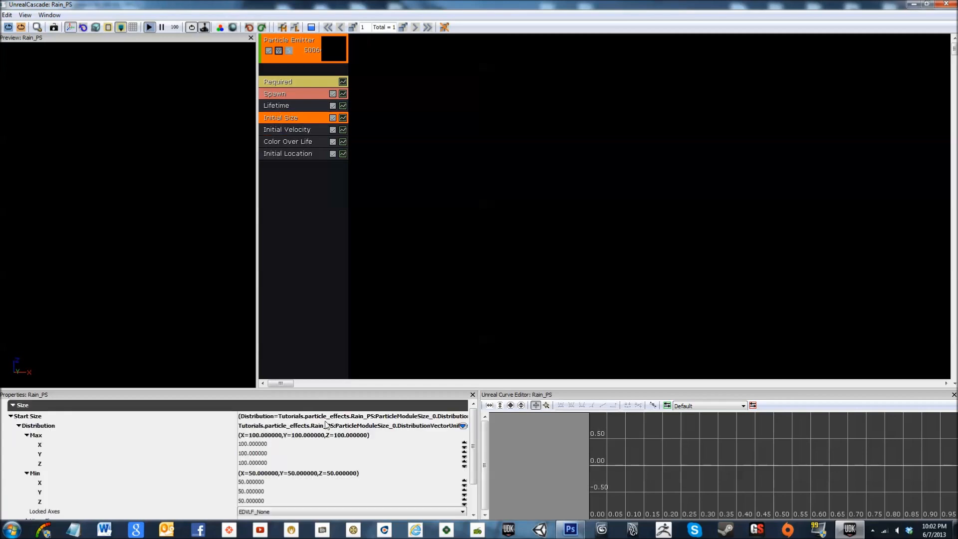
left_click(318, 106)
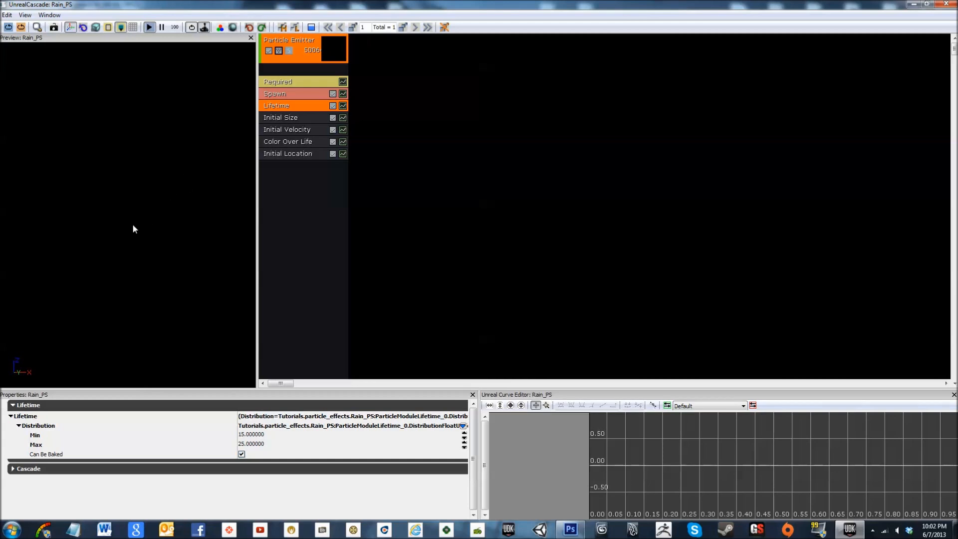
left_click_drag(128, 214, 127, 259)
left_click(303, 83)
left_click(278, 95)
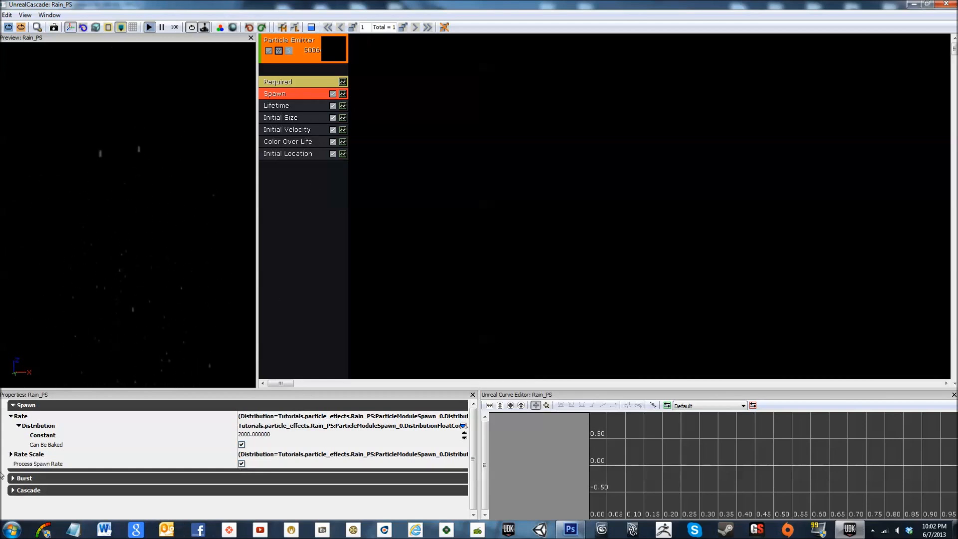
- Review the Spawn module's Rate Scale and set its Particle Burst Method to EPBM_Interpolated
left_click(10, 454)
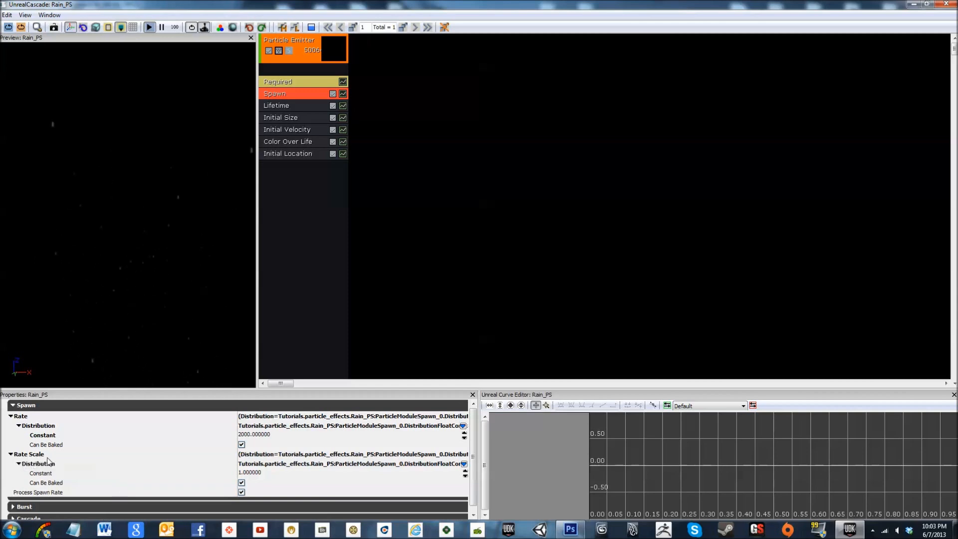
left_click(11, 454)
left_click(85, 478)
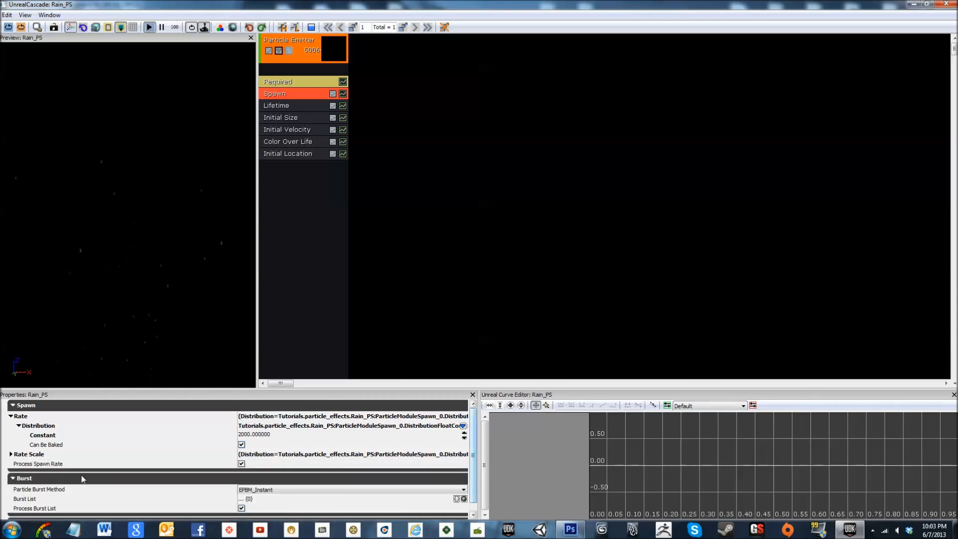
left_click(265, 491)
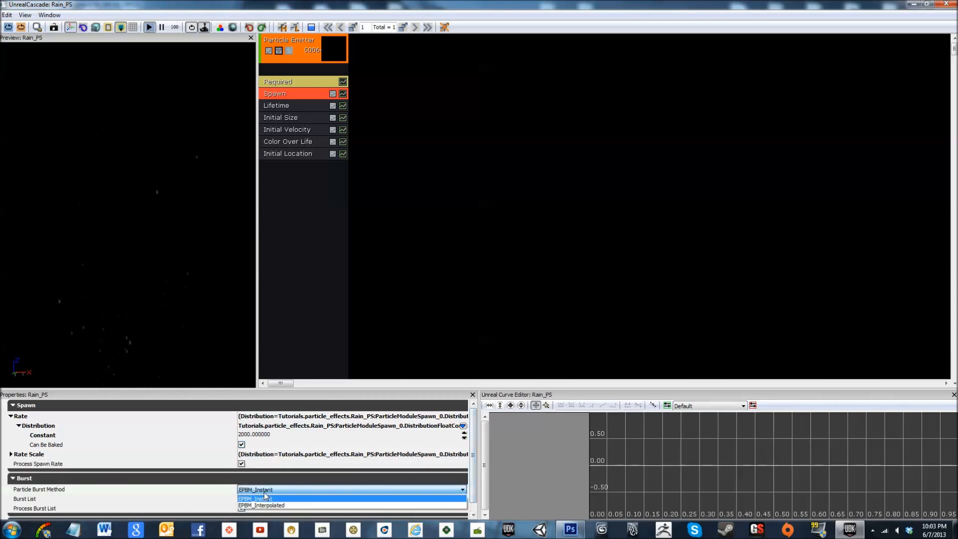
left_click(264, 505)
left_click(73, 479)
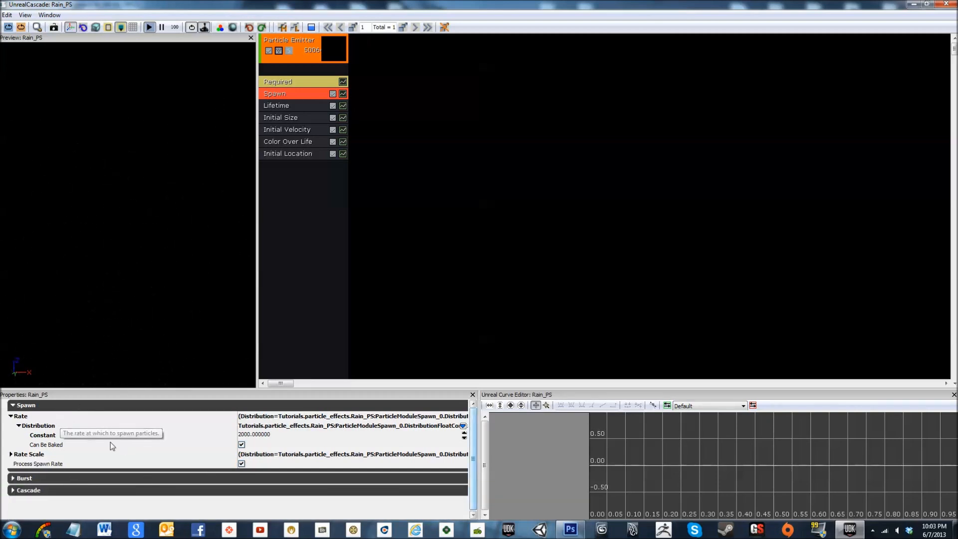
left_click(58, 406)
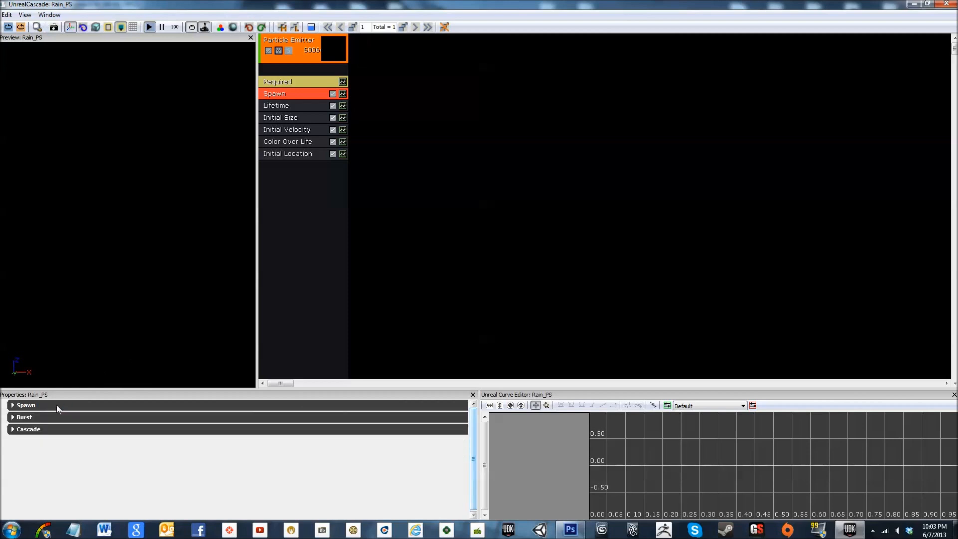
left_click(49, 431)
left_click(48, 431)
- Try the ERM_Point render mode on the particle emitter and return it to ERM_Normal
left_click(279, 82)
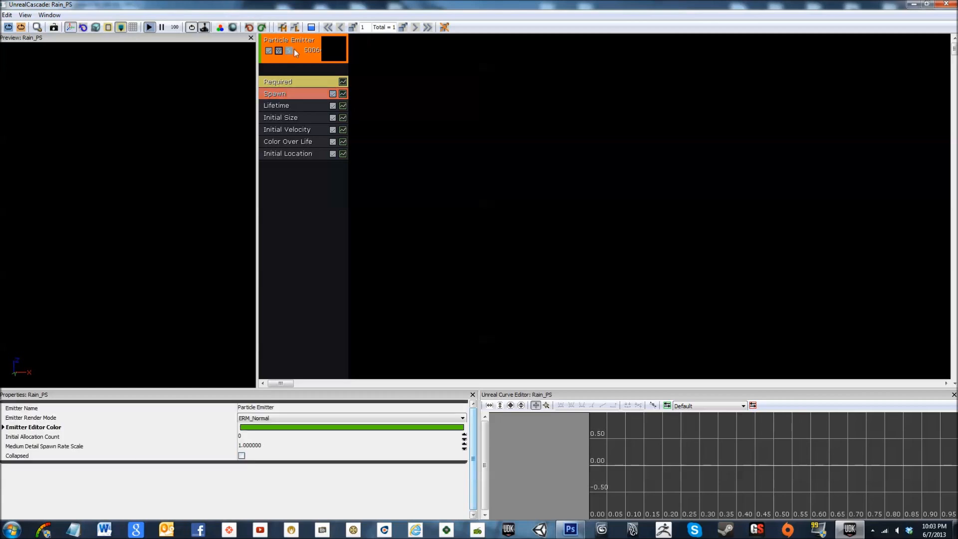
left_click(300, 418)
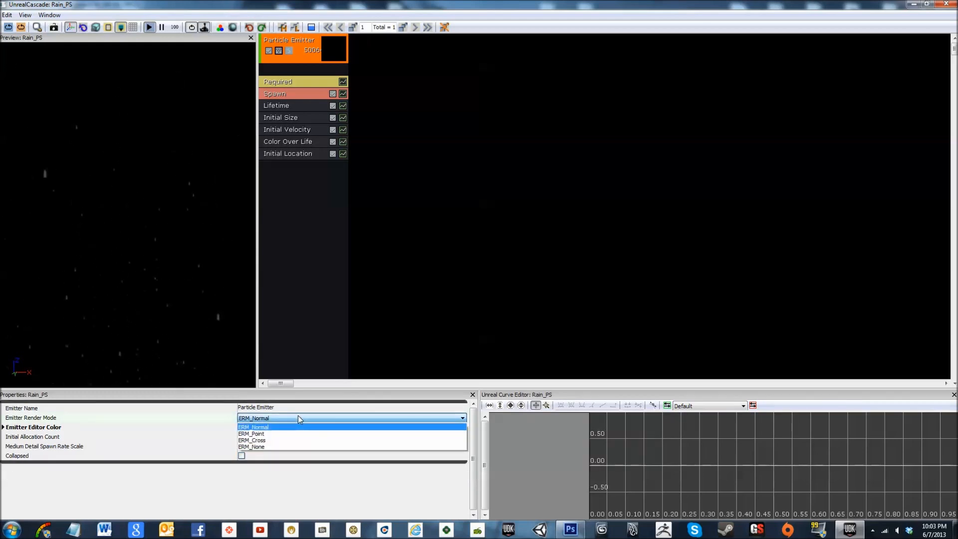
left_click(308, 434)
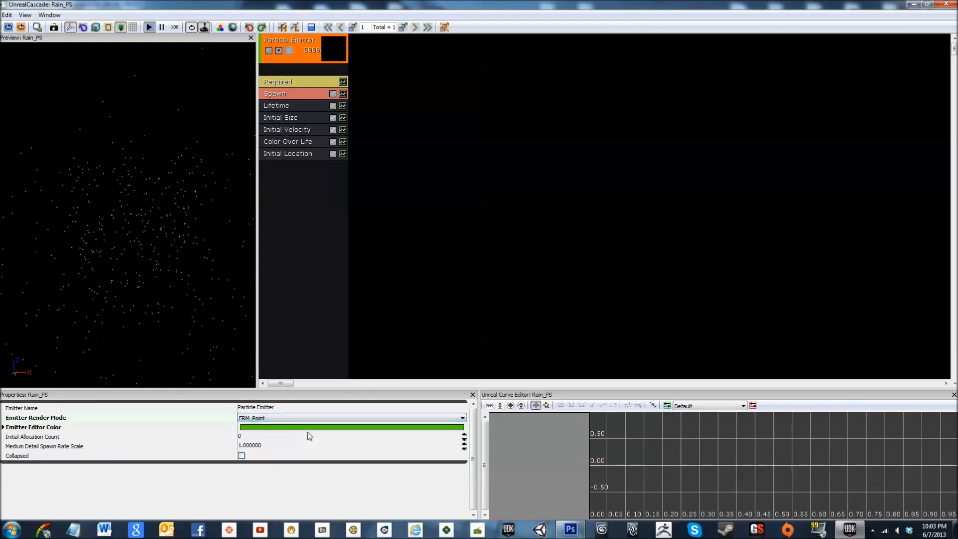
left_click(295, 418)
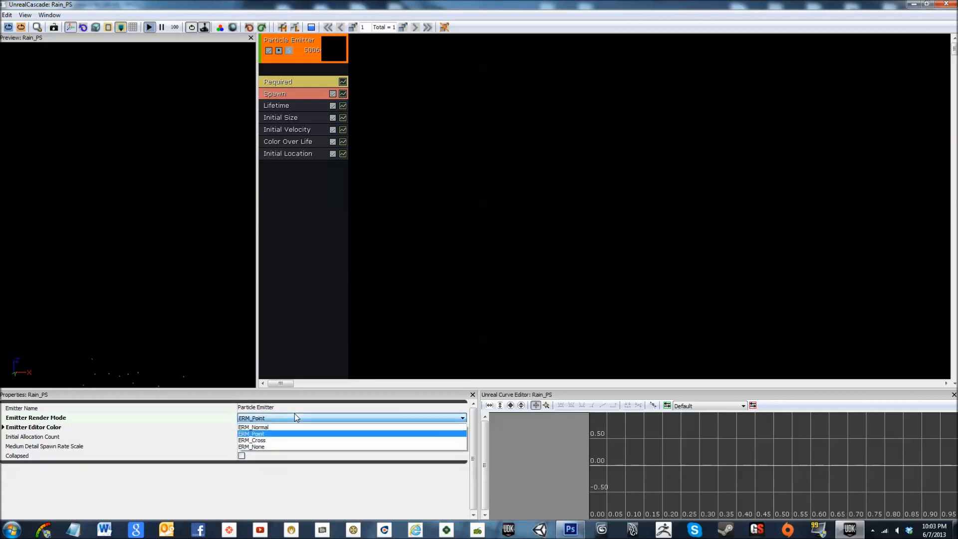
left_click(290, 427)
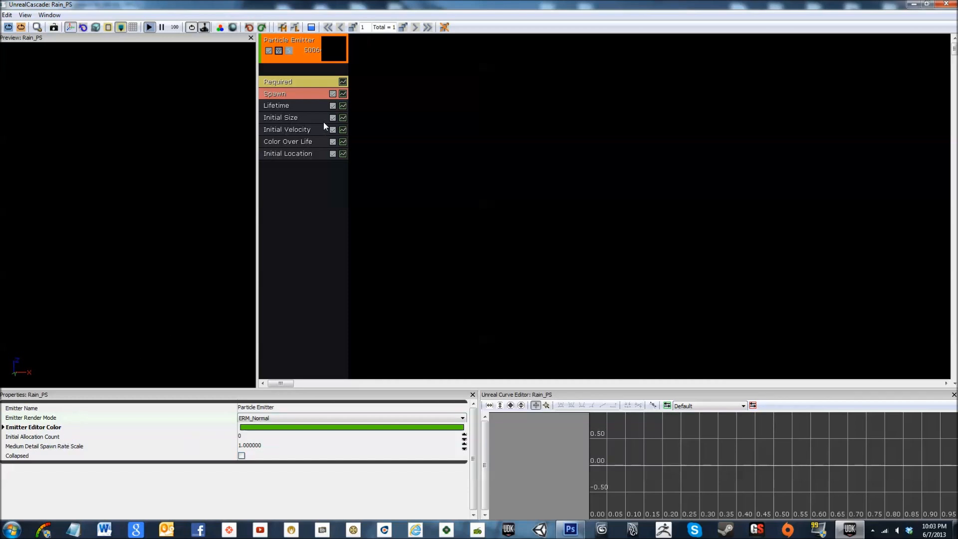
- Review the Required module's settings and the module types that can be added to the emitter
left_click(277, 82)
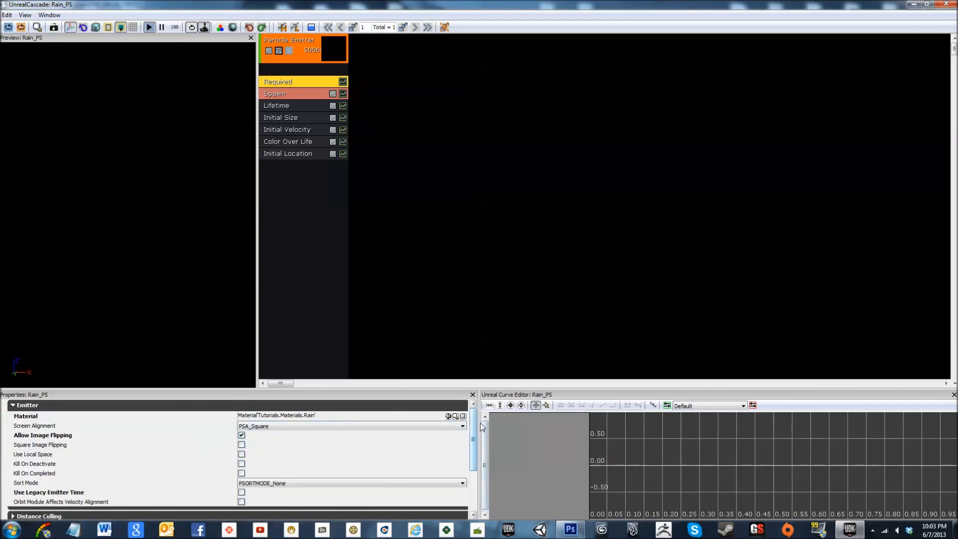
left_click_drag(473, 425, 471, 478)
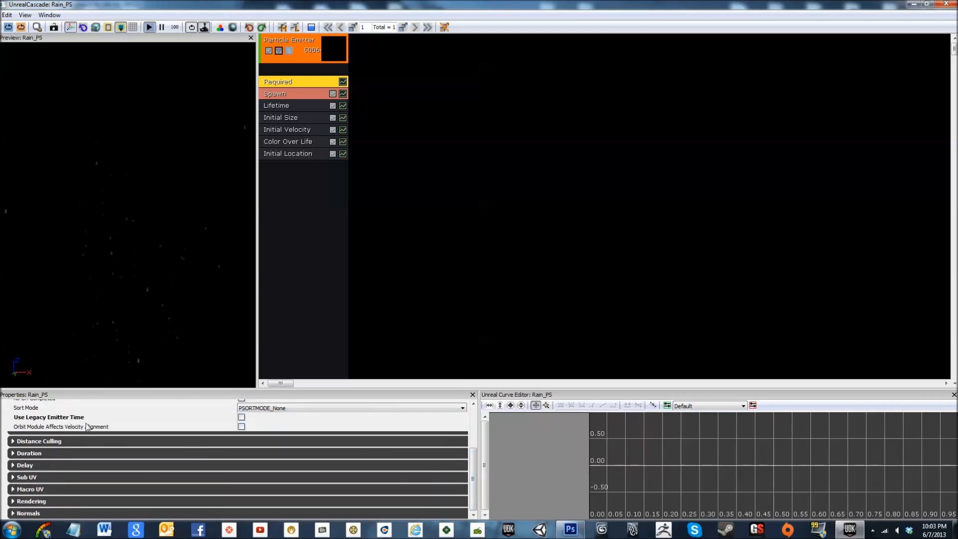
scroll(87, 427, "up", 3)
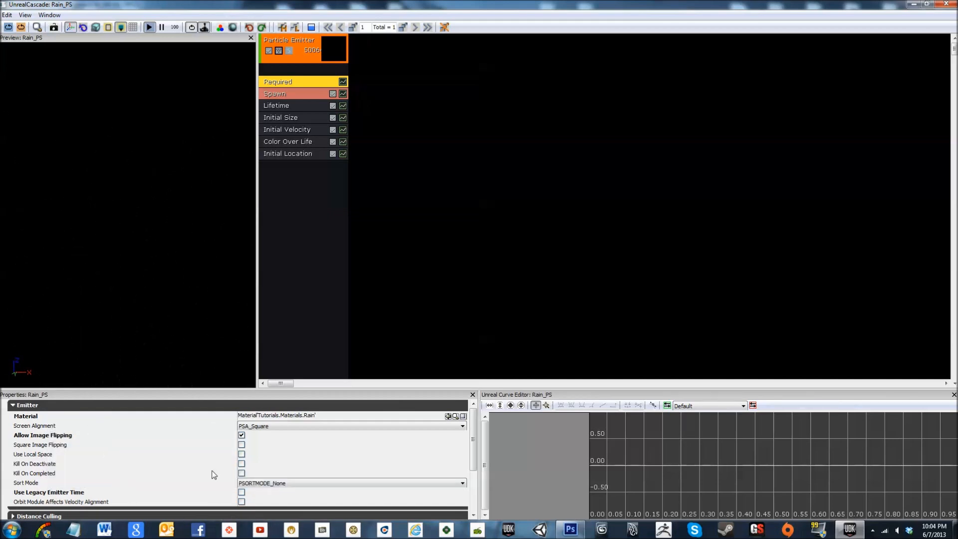
left_click(306, 97)
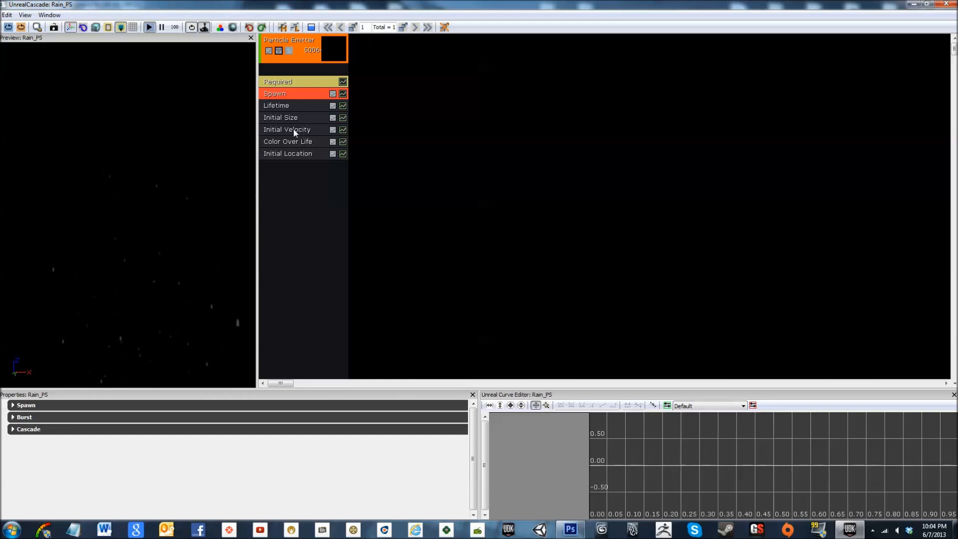
right_click(306, 220)
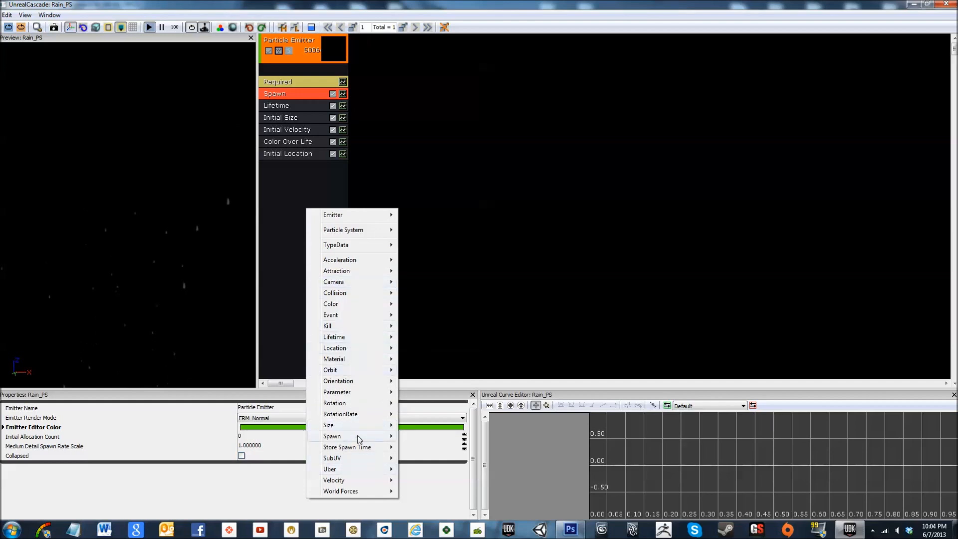
mouse_move(359, 440)
left_click(324, 180)
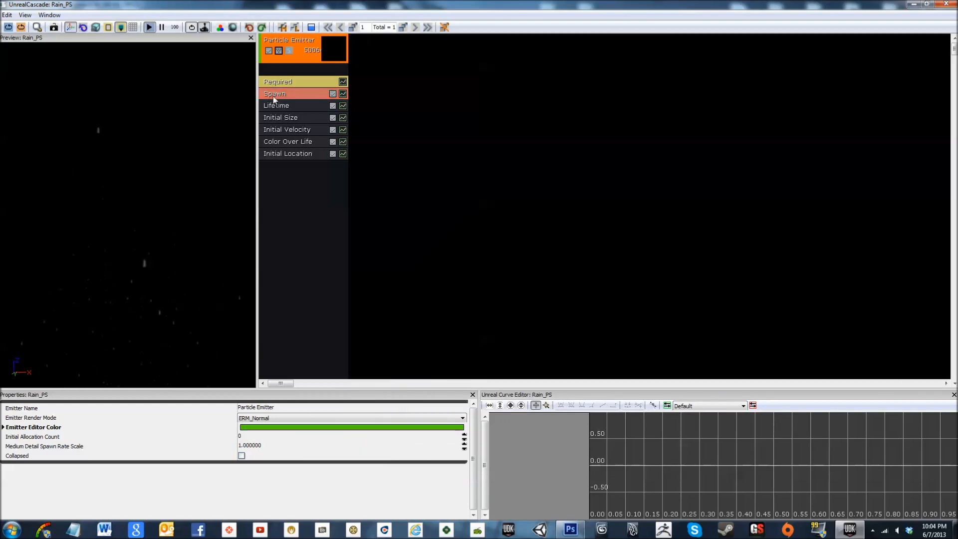
- Examine the Rate and Rate Scale distributions of the Spawn module
left_click(275, 98)
left_click(96, 417)
left_click(92, 417)
left_click(87, 405)
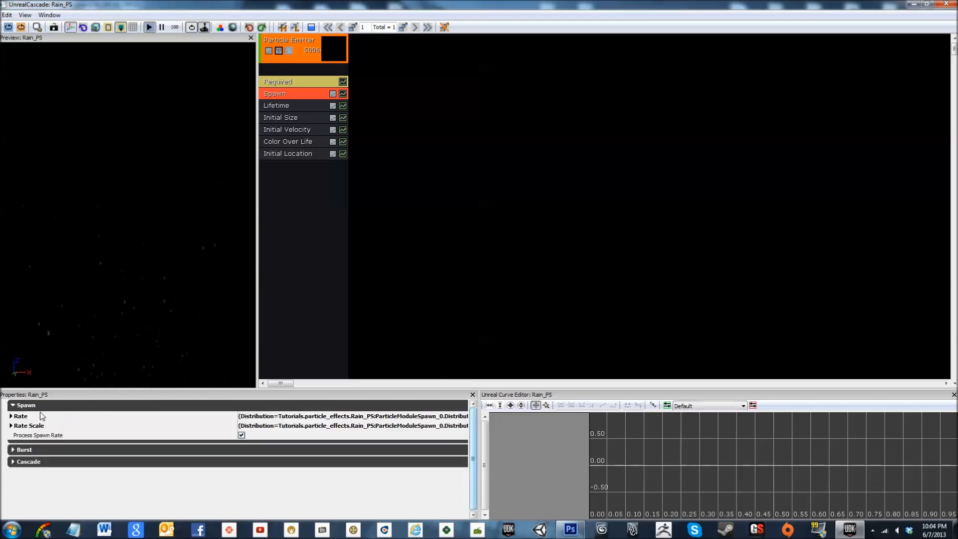
left_click(29, 418)
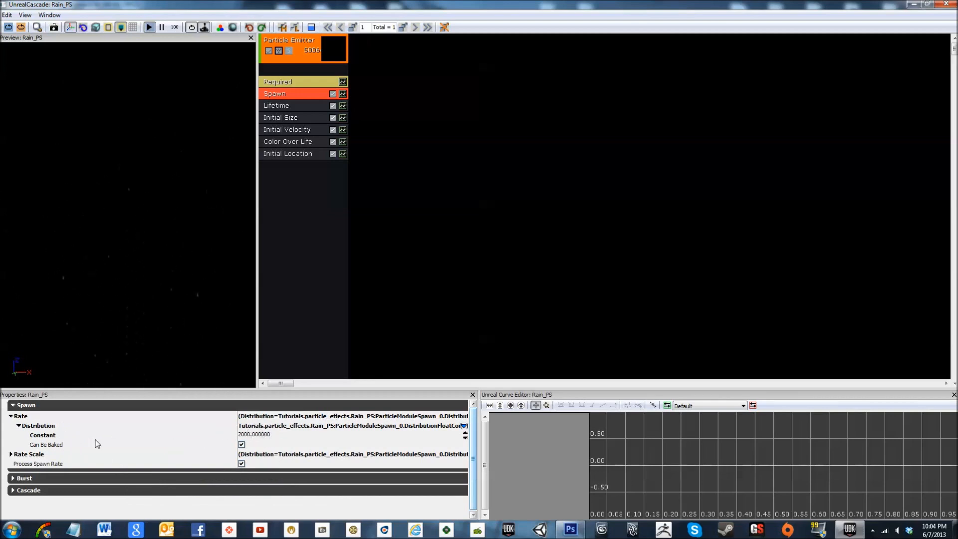
left_click(21, 418)
left_click(29, 426)
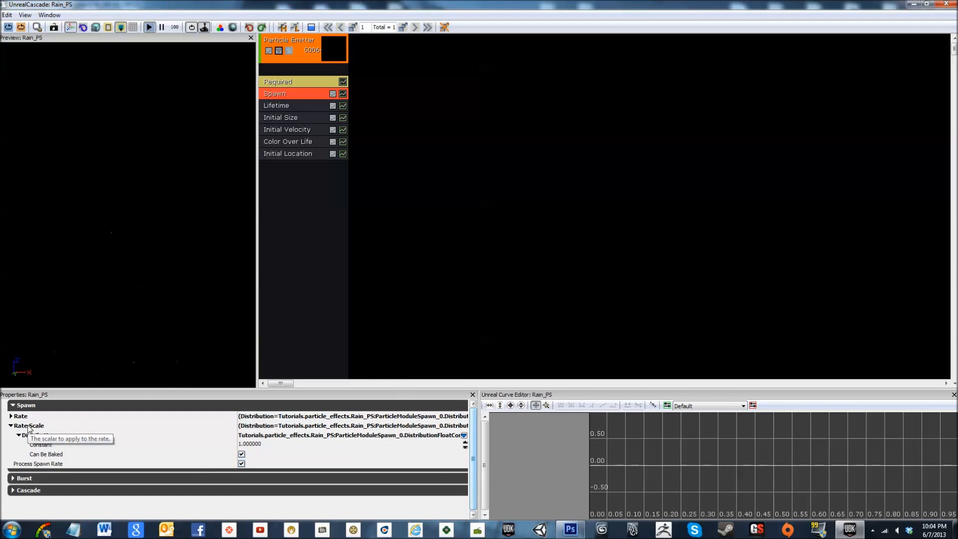
left_click(29, 426)
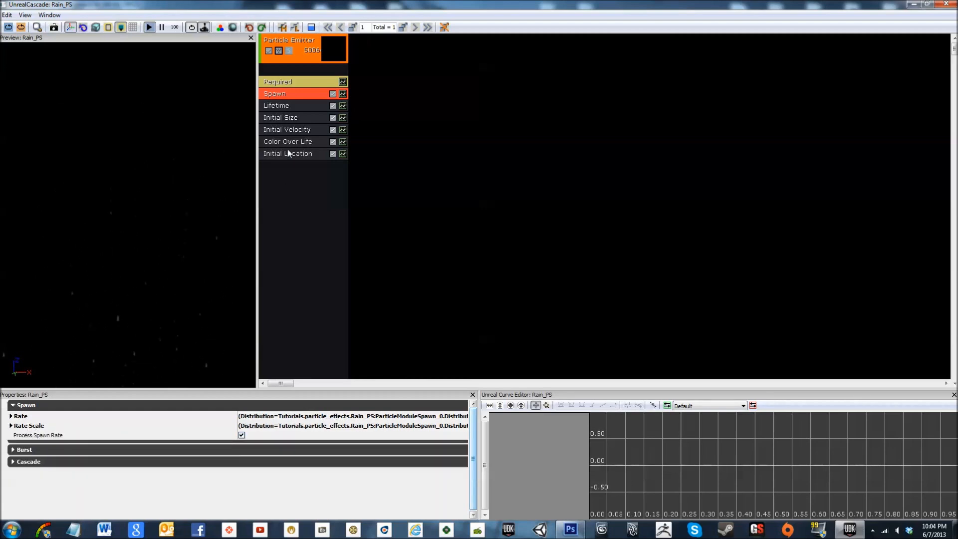
- Try Lifetime values of 50 for Min and 100 for Max, and check the rain in the preview
left_click(289, 108)
left_click(278, 435)
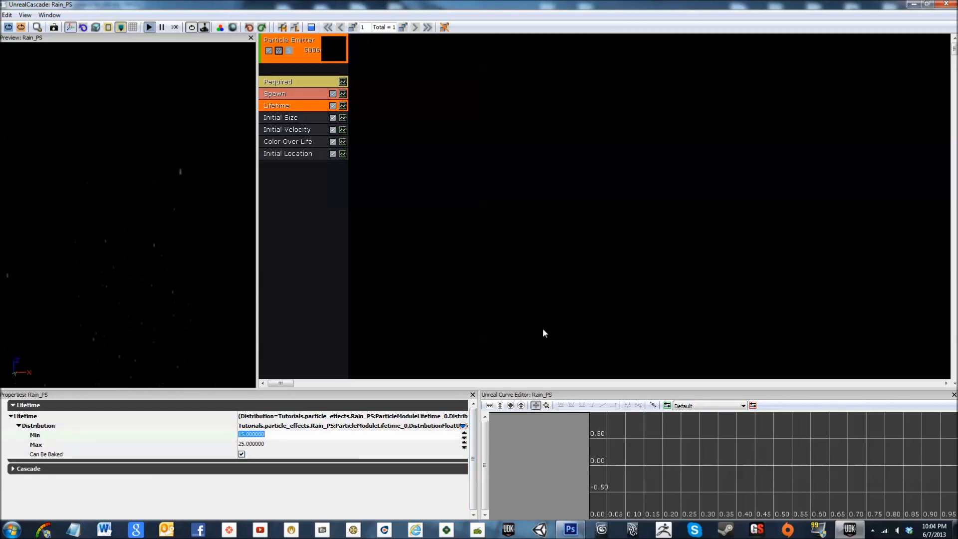
type("50")
key("Tab")
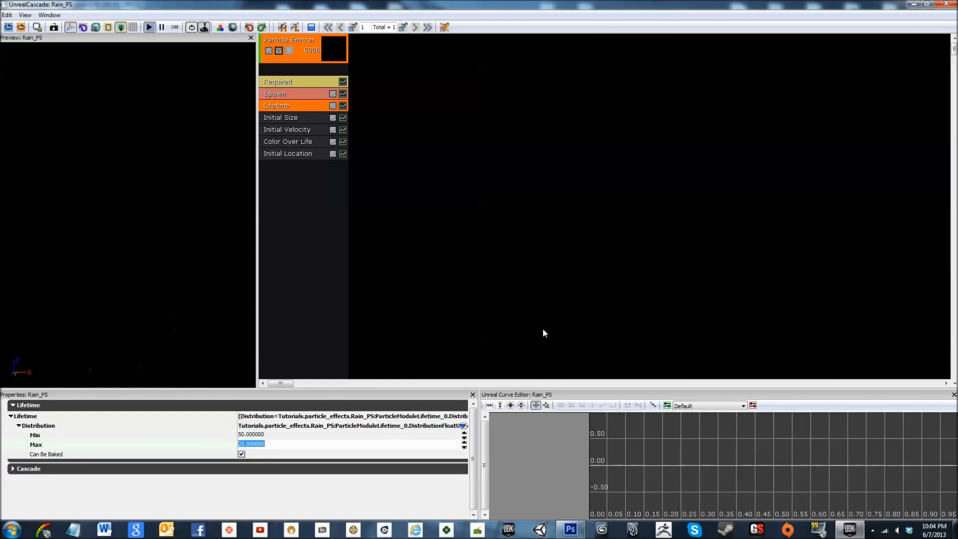
type("100")
key("Return")
left_click(92, 258)
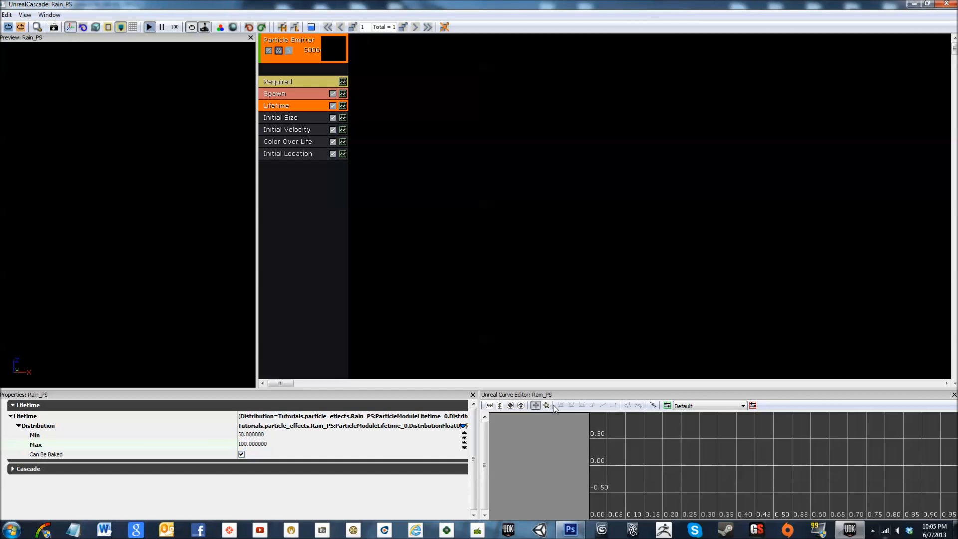
left_click(151, 28)
left_click_drag(176, 161, 152, 161)
- Set the Lifetime module's distribution to 5 for Min and 10 for Max
left_click(286, 434)
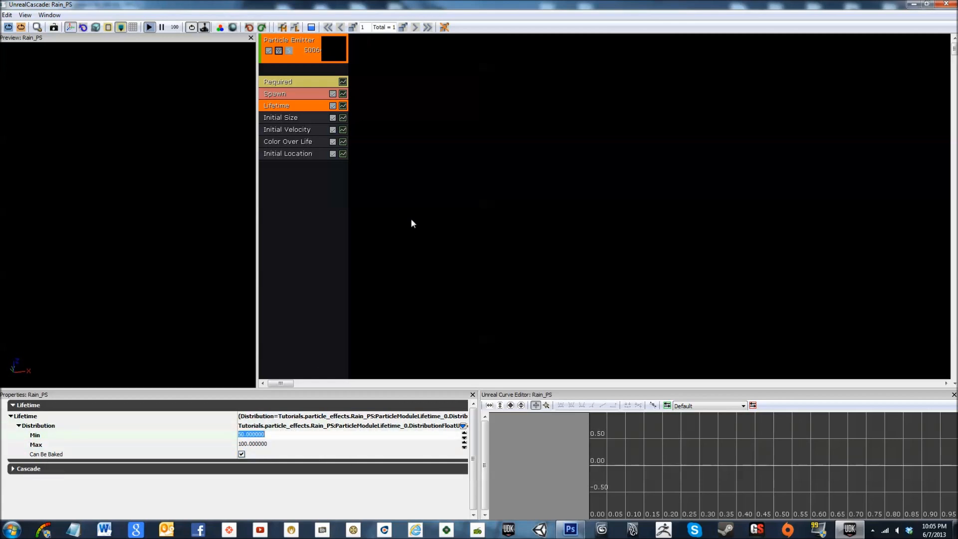
type("5")
key("Tab")
type("10")
key("Return")
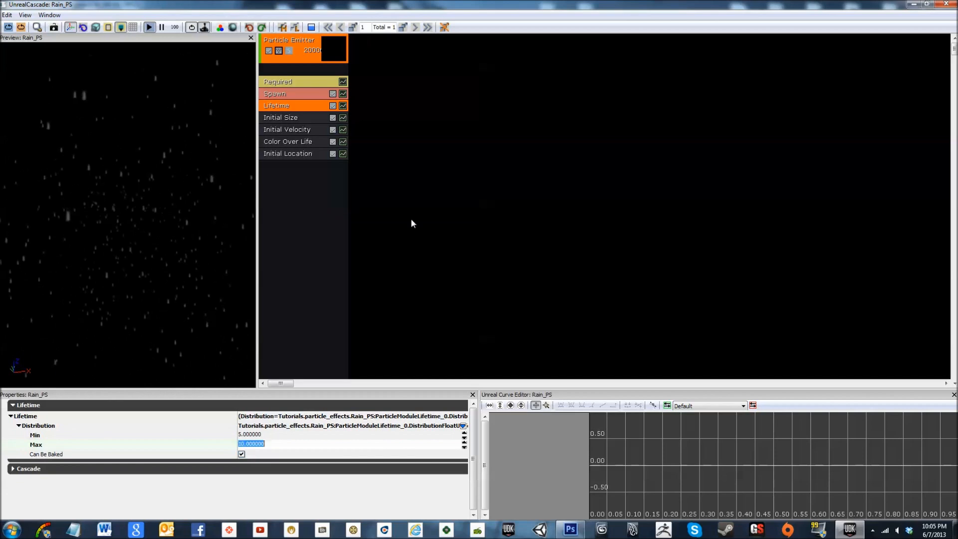
- Examine the falling rain in the preview from several angles
left_click_drag(159, 270, 159, 259)
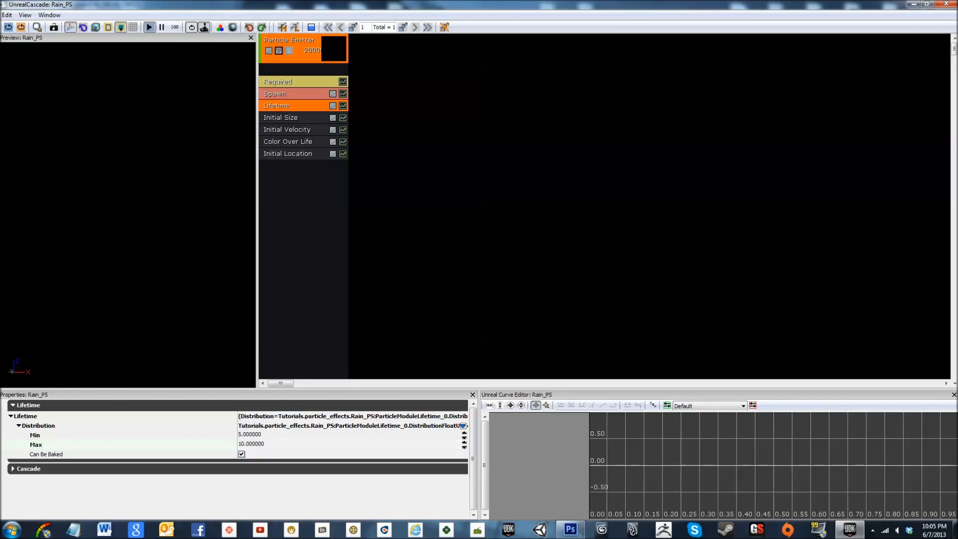
mouse_move(159, 260)
left_mouse_down()
mouse_move(164, 290)
mouse_move(163, 274)
left_mouse_up()
left_click_drag(138, 274, 139, 286)
left_click_drag(137, 273, 150, 342)
left_click_drag(150, 342, 148, 317)
left_click_drag(148, 317, 134, 304)
left_click_drag(128, 214, 130, 235)
mouse_move(160, 250)
left_mouse_down()
mouse_move(158, 269)
mouse_move(155, 240)
mouse_move(155, 249)
left_mouse_up()
- Set the Initial Velocity module's Start Velocity Z to -10000 for Max and -9000 for Min
left_click(312, 130)
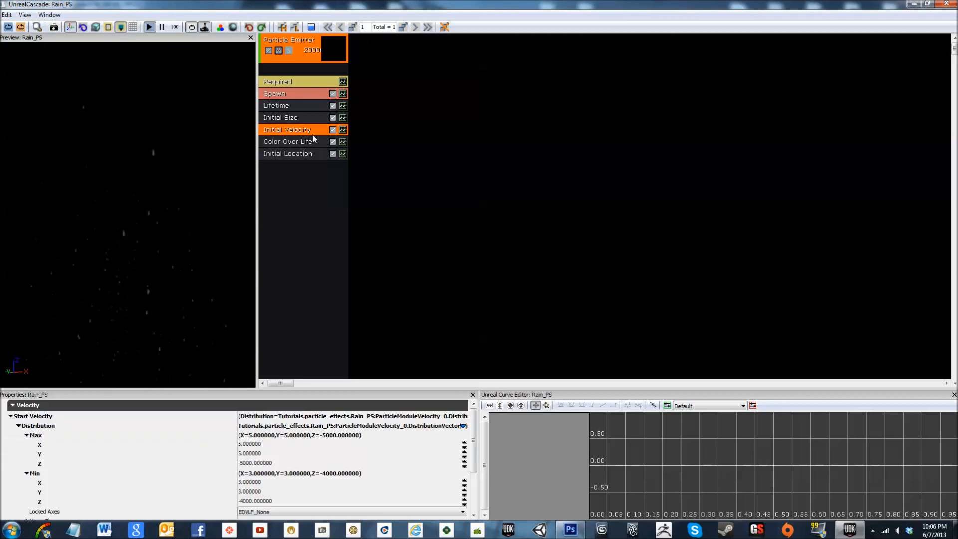
left_click(296, 463)
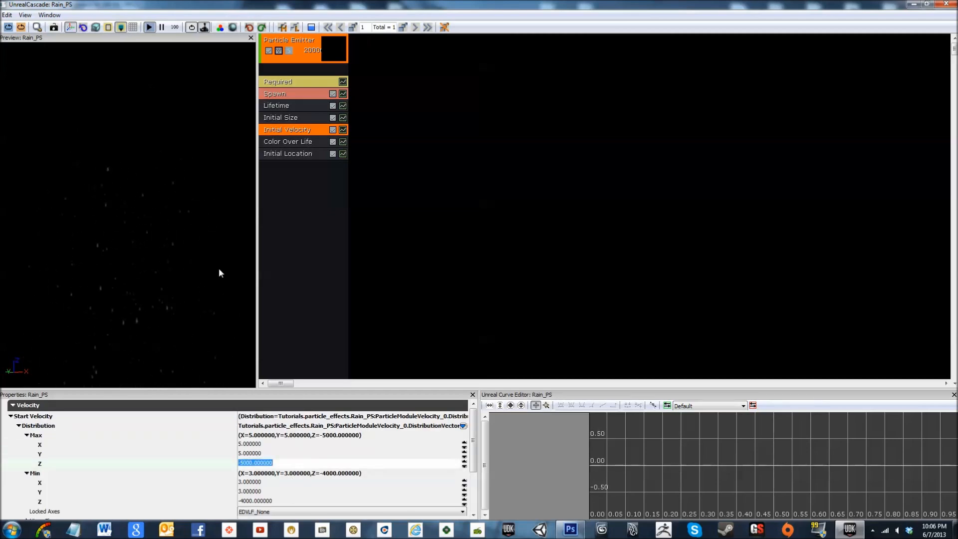
type("-100")
key("Tab")
key("Tab")
key("Tab")
key("Tab")
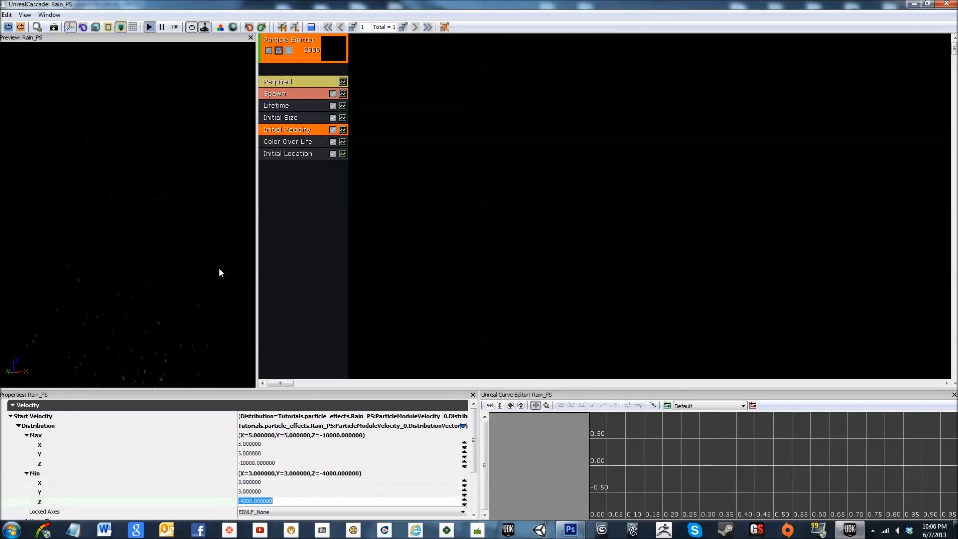
type("-9000")
key("Return")
- Set the Lifetime module's distribution to 1 for Min and 2 for Max
left_click(289, 156)
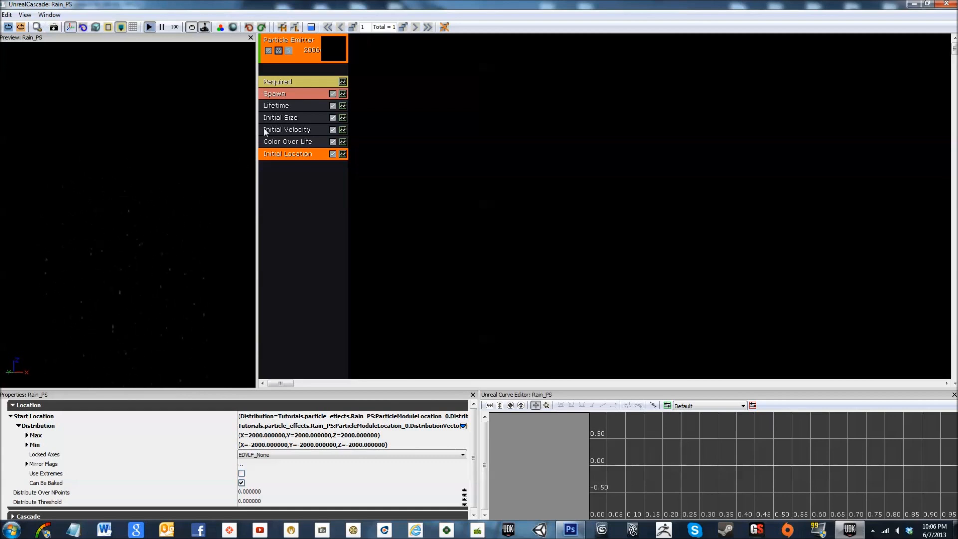
left_click(274, 107)
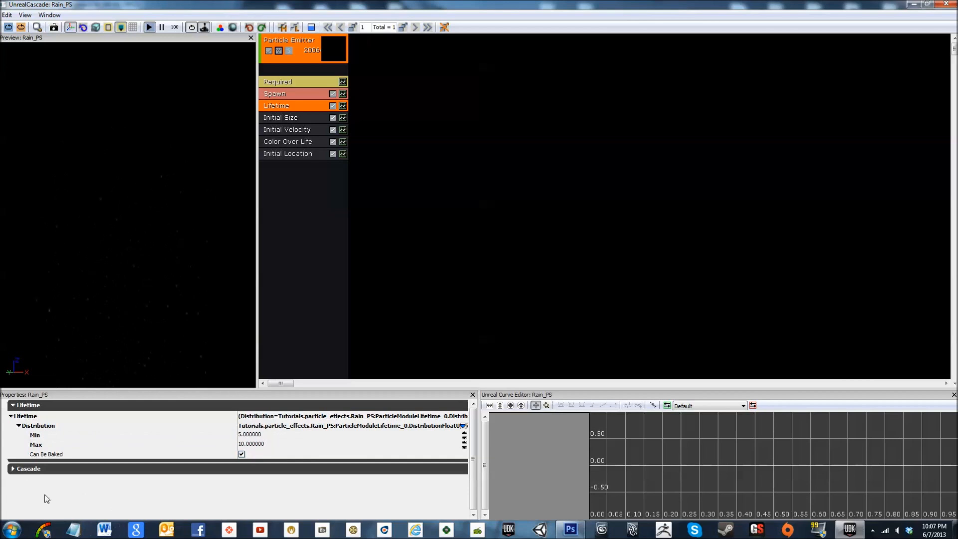
right_click(44, 428)
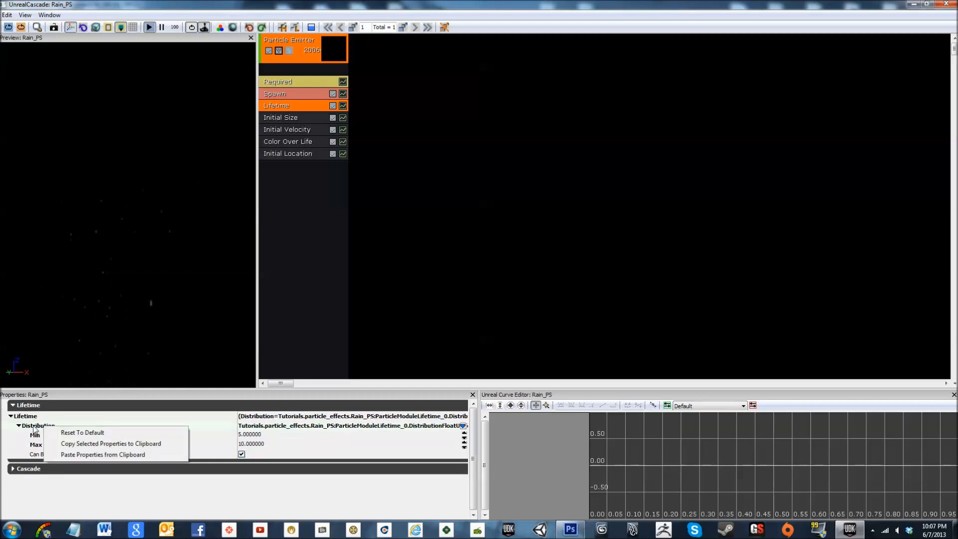
double_click(34, 427)
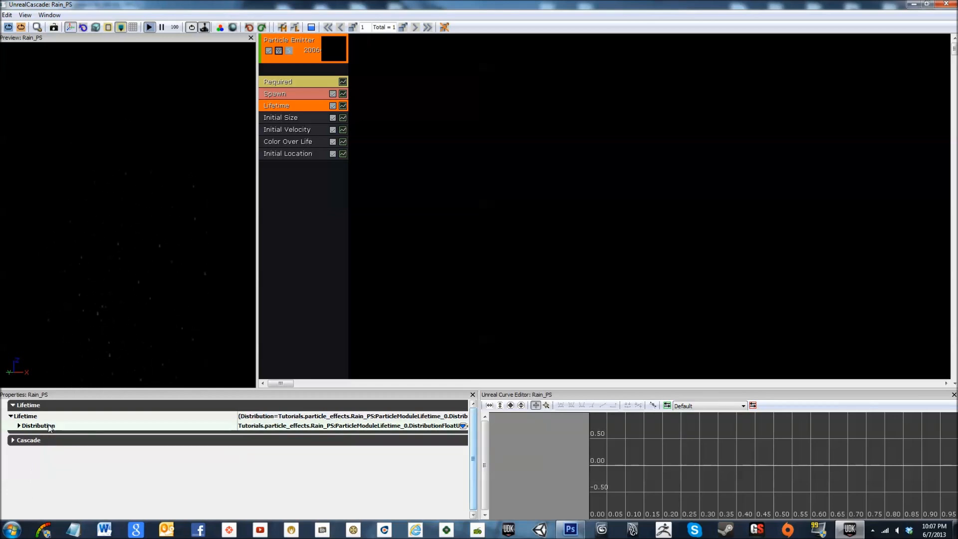
double_click(49, 426)
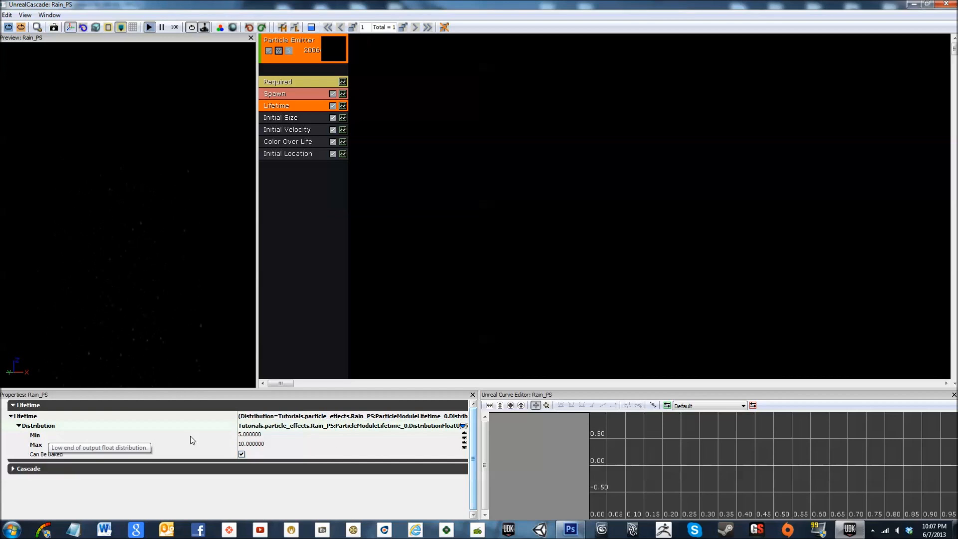
left_click(275, 435)
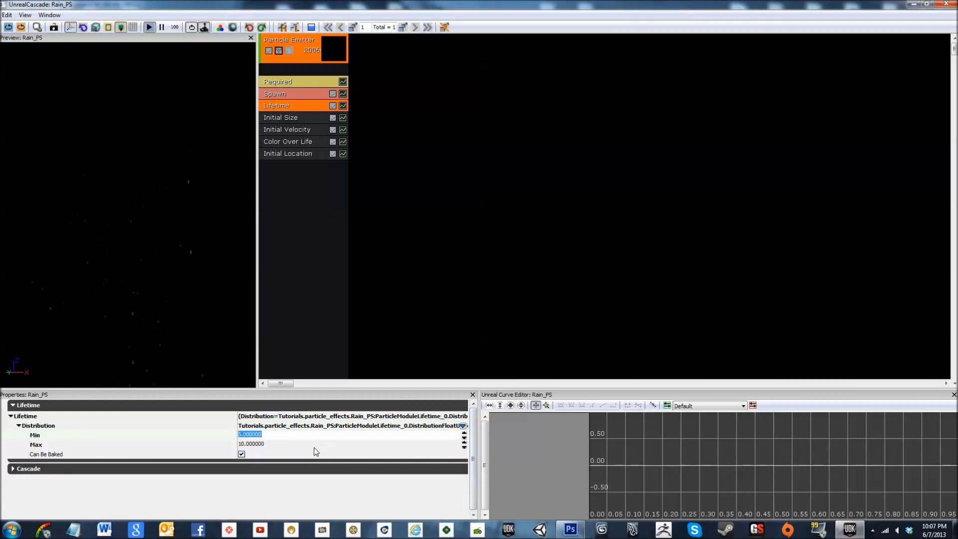
type("1")
key("Tab")
type("2")
key("Return")
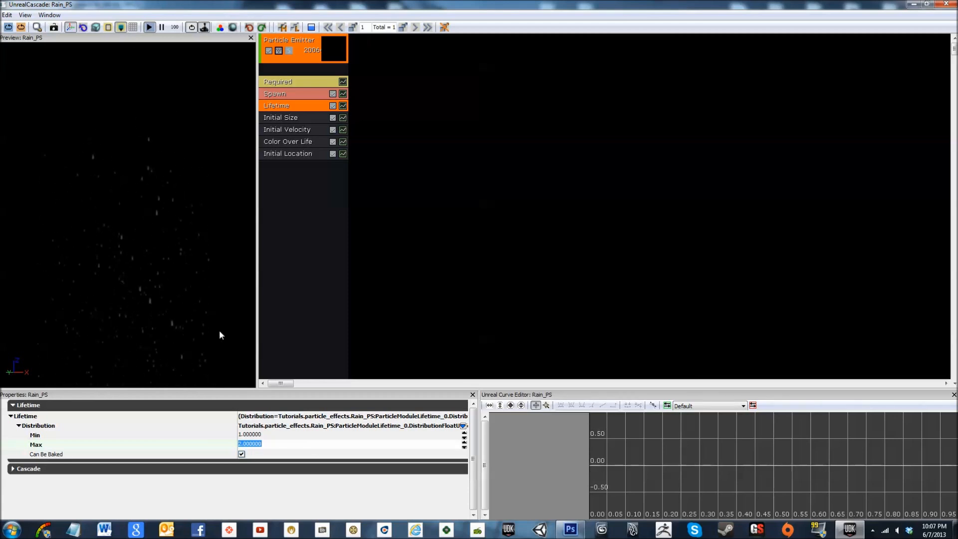
- Try a Lifetime of 0 for both Min and Max
left_click(288, 435)
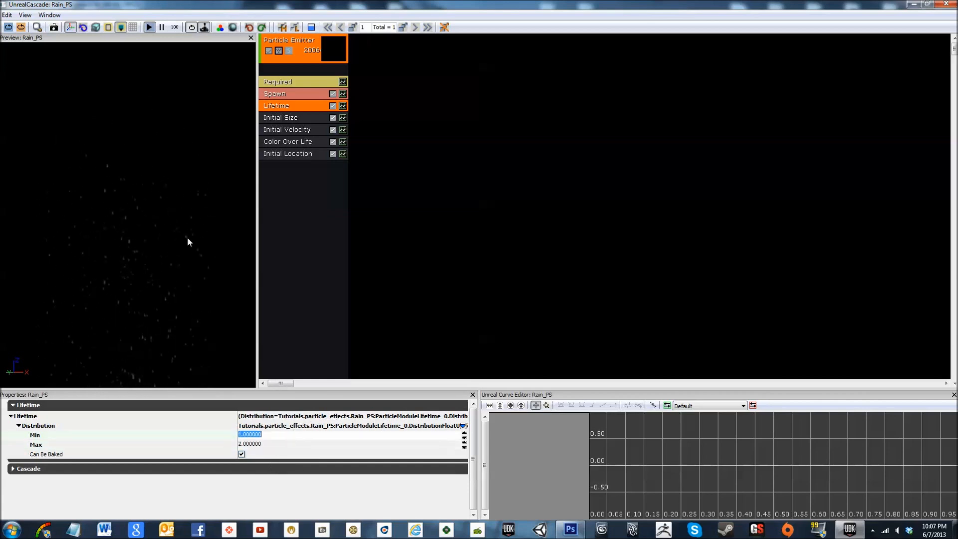
type("0")
key("Tab")
type("0")
key("Return")
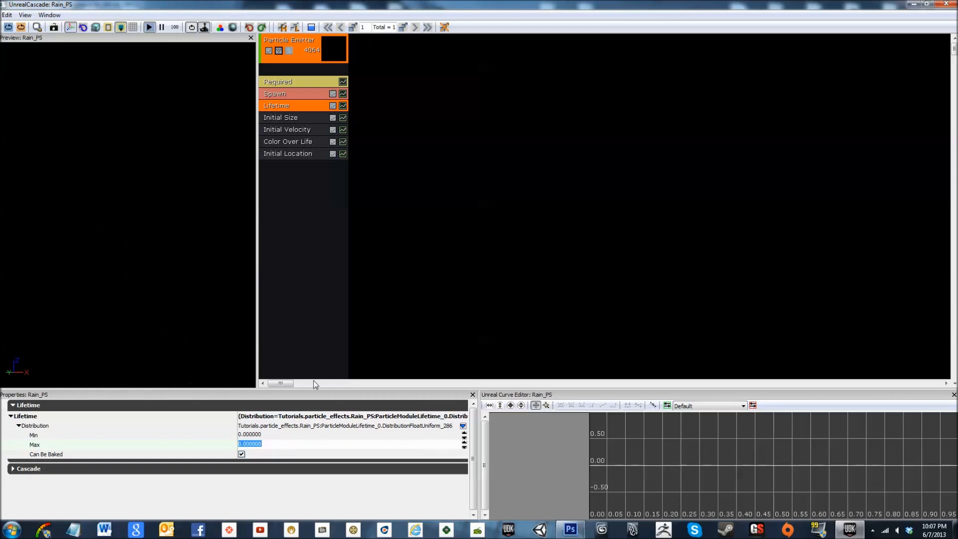
- Try Lifetime values of 0.1 for Min and 0.2 for Max, and check the rain in the preview
left_click(269, 435)
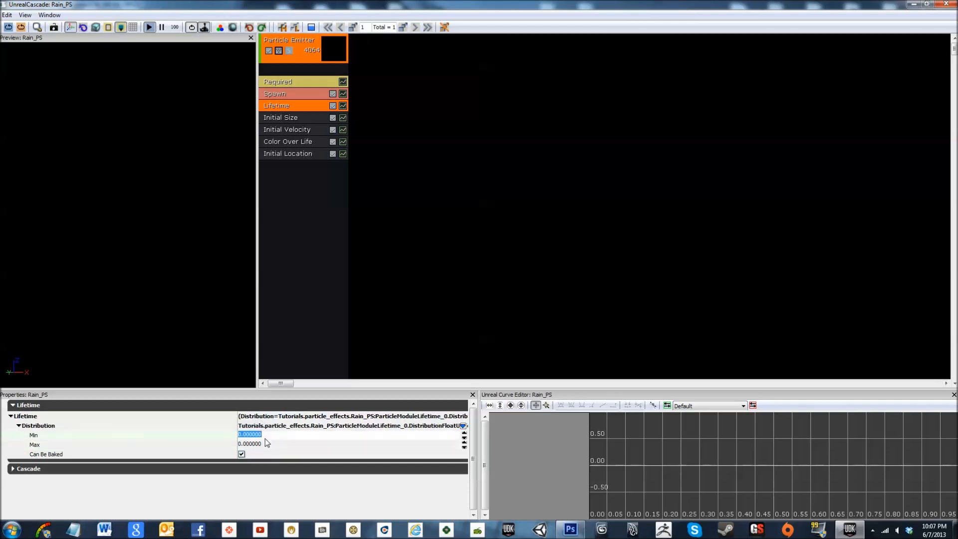
type(".1")
key("Tab")
type(".2")
key("Return")
mouse_move(163, 243)
left_mouse_down()
mouse_move(163, 265)
mouse_move(160, 239)
left_mouse_up()
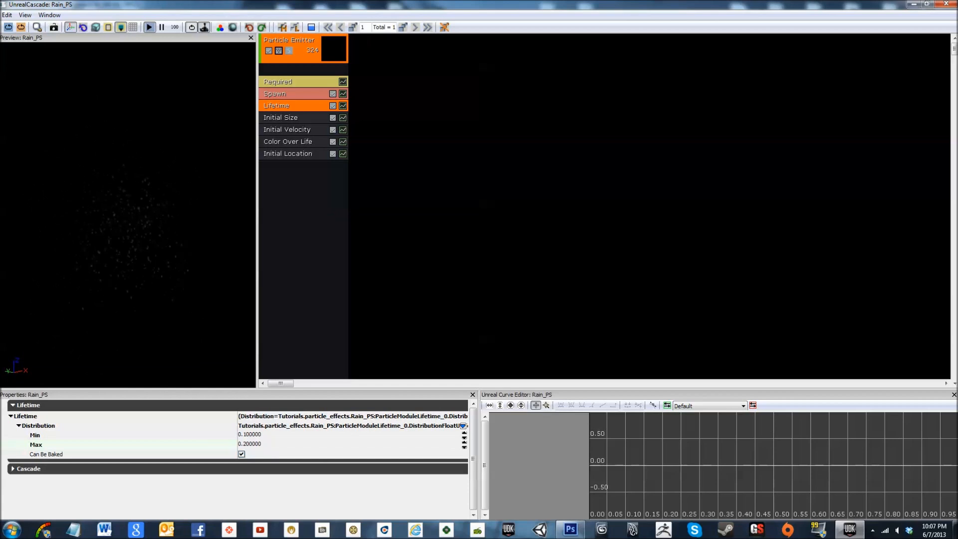
- Return the Lifetime distribution to 1 for Min and 2 for Max, and inspect the preview and the Initial Location module
left_click(293, 434)
type("1")
key("Tab")
type("2")
key("Return")
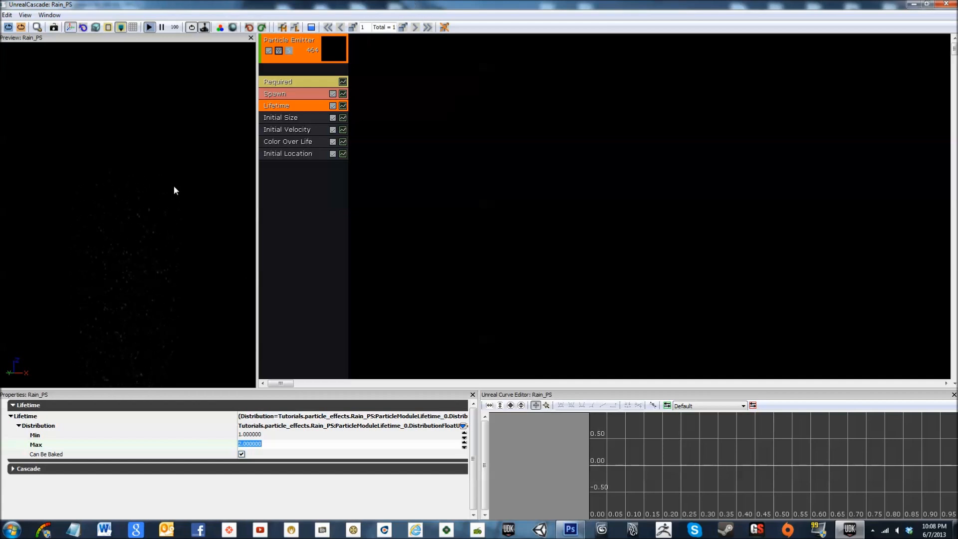
mouse_move(174, 186)
left_mouse_down()
mouse_move(195, 209)
mouse_move(185, 175)
left_mouse_up()
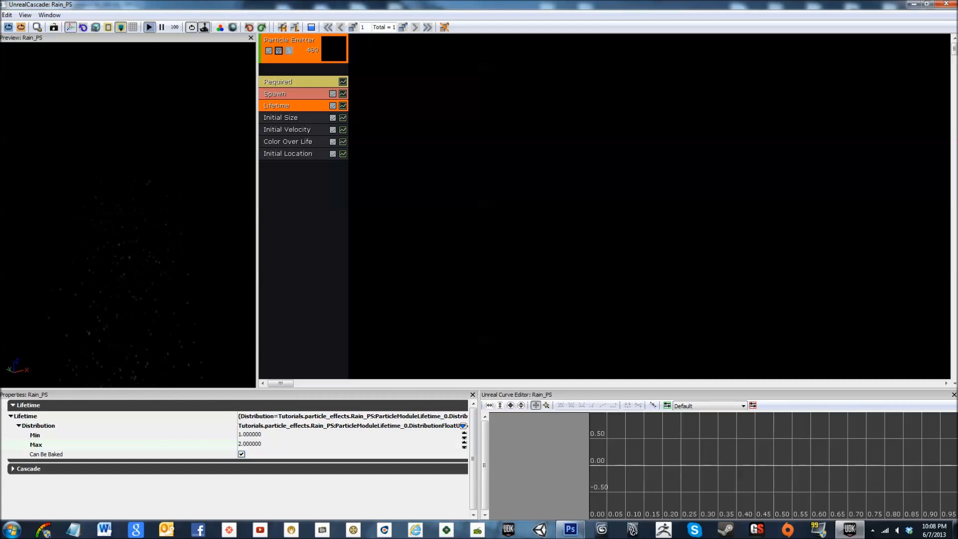
left_click(289, 154)
left_click_drag(152, 216, 162, 212)
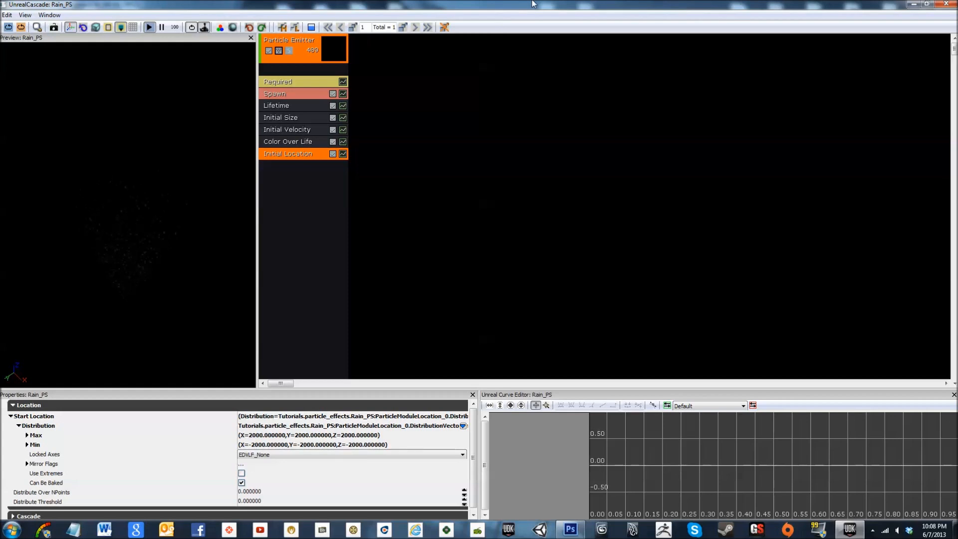
- Switch to the level editor, place a Rain_PS emitter in the untitled map, raise it and move it closer to the cube
left_click_drag(533, 3, 0, 189)
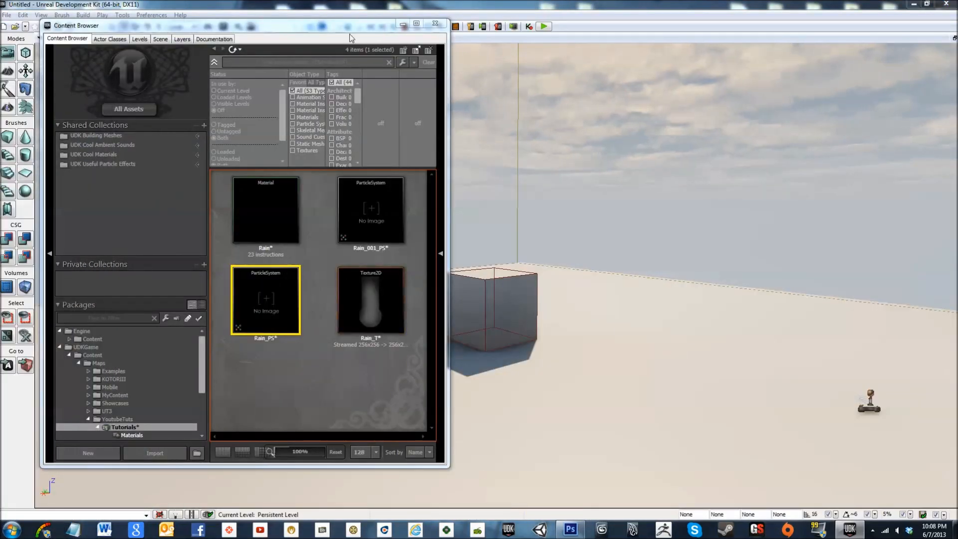
left_click_drag(263, 304, 566, 406)
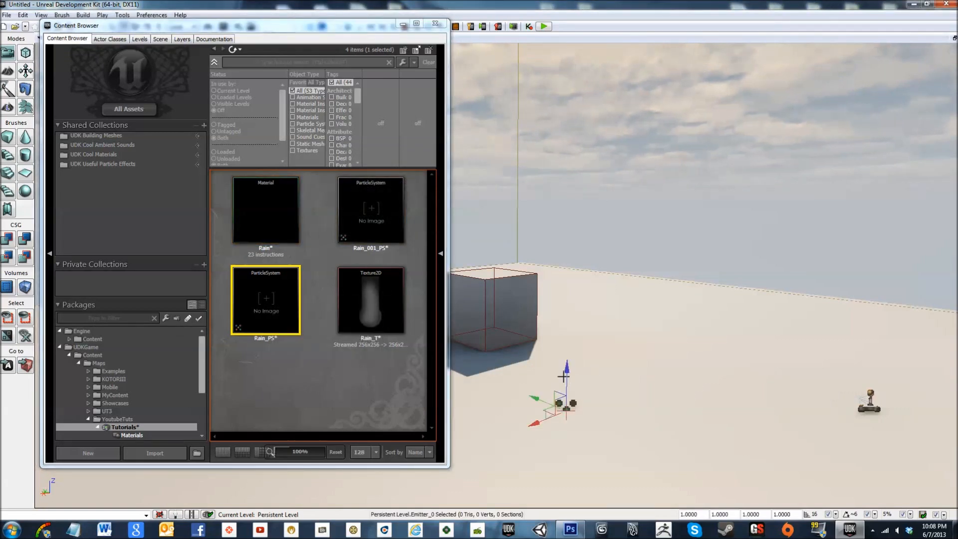
left_click_drag(573, 362, 572, 284)
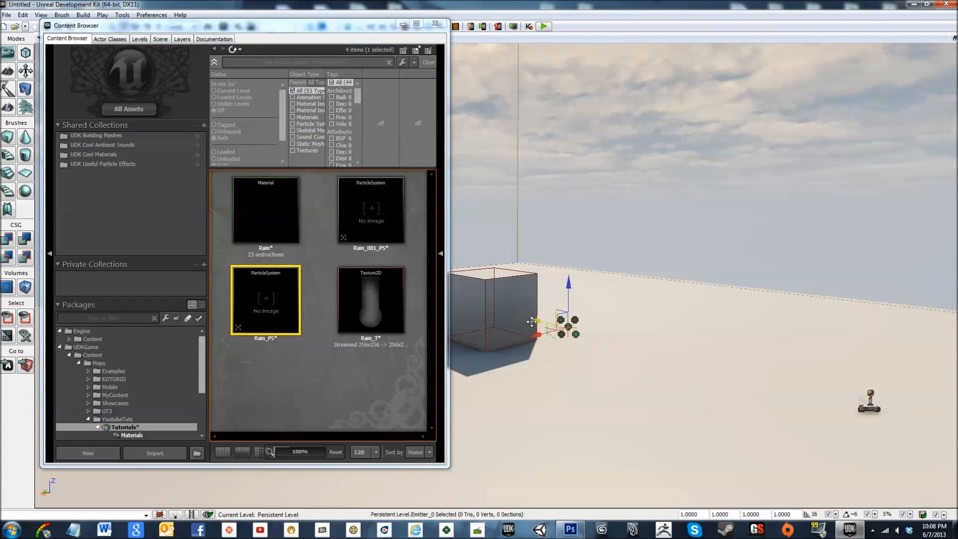
left_click_drag(521, 311, 519, 310)
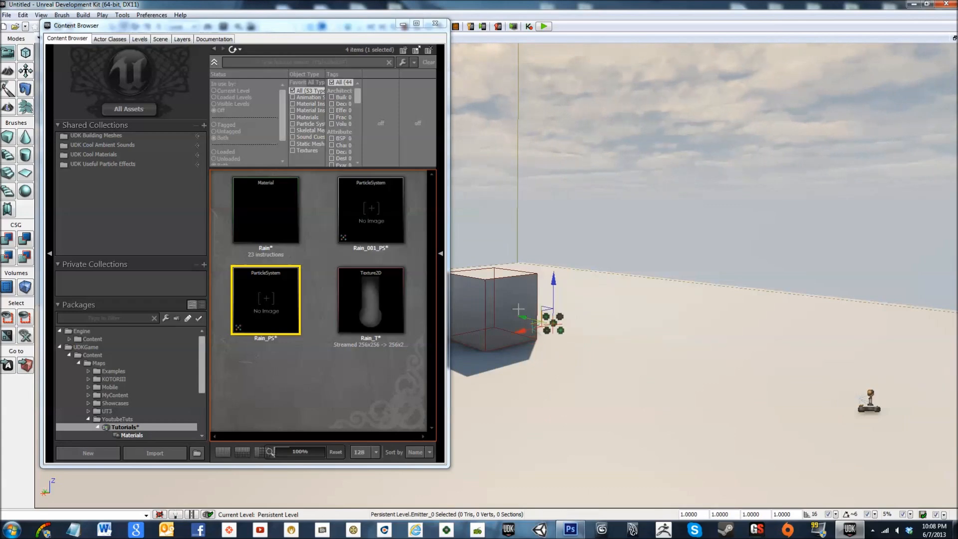
- Play the level from the floor in front of the cube to examine the rain, and exit the play session
left_click(403, 24)
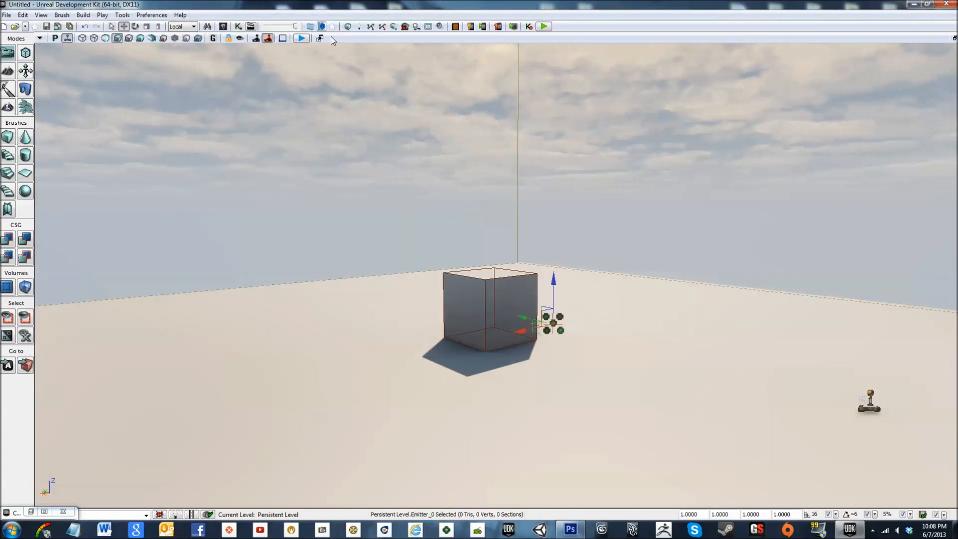
right_click(386, 483)
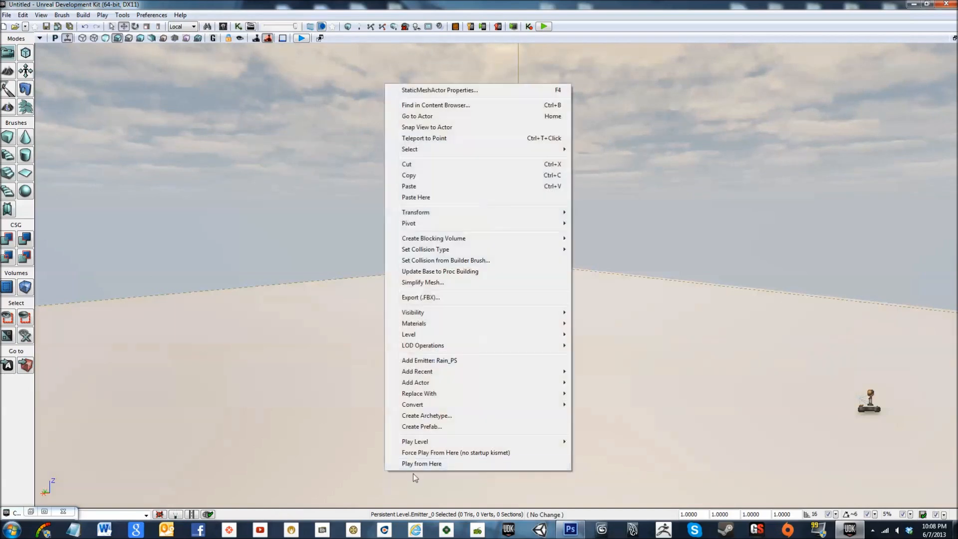
left_click(412, 463)
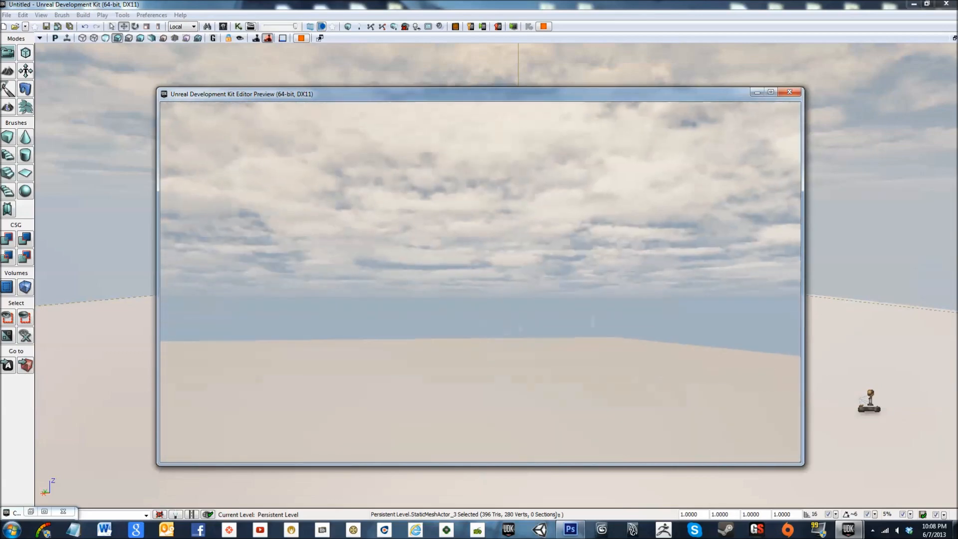
key("Escape")
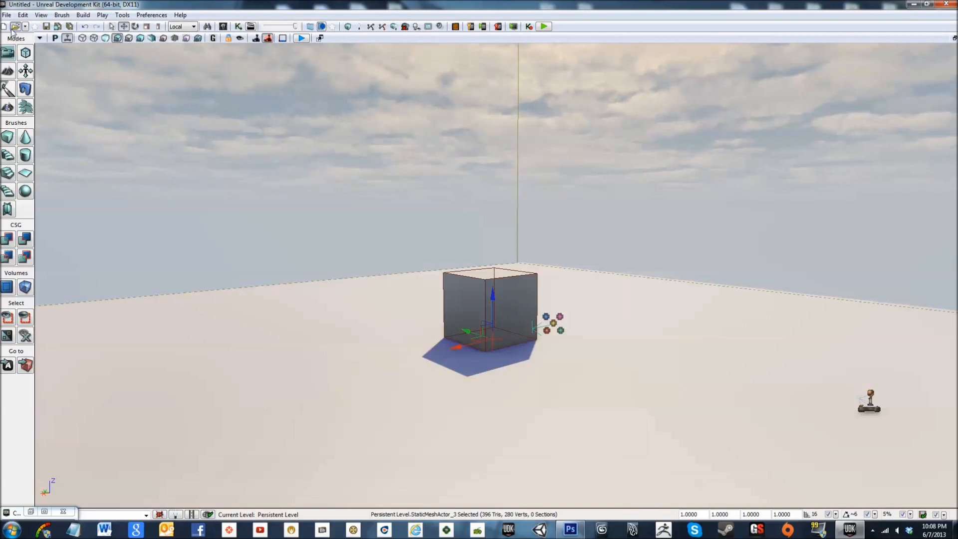
- Open the Level001 map from the MyContent folder
key("ctrl+o")
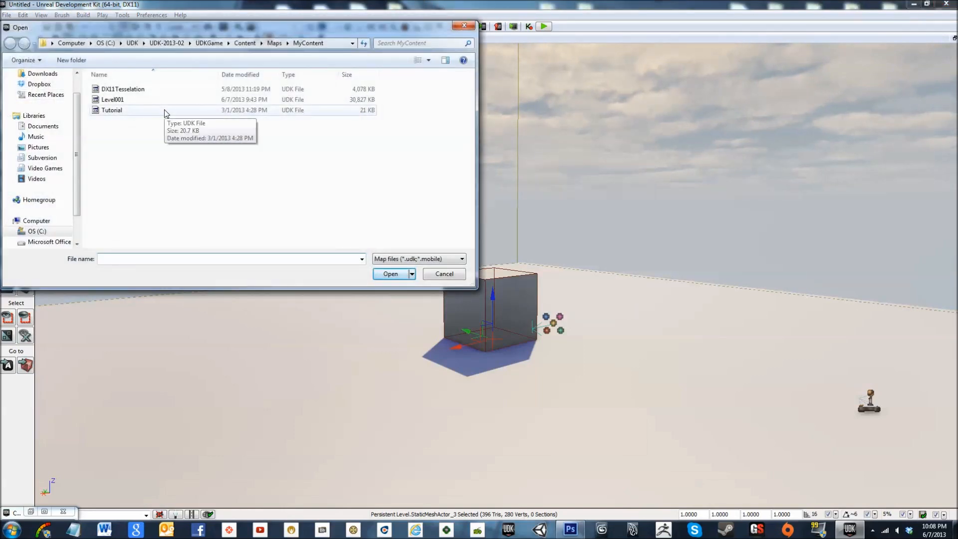
double_click(170, 99)
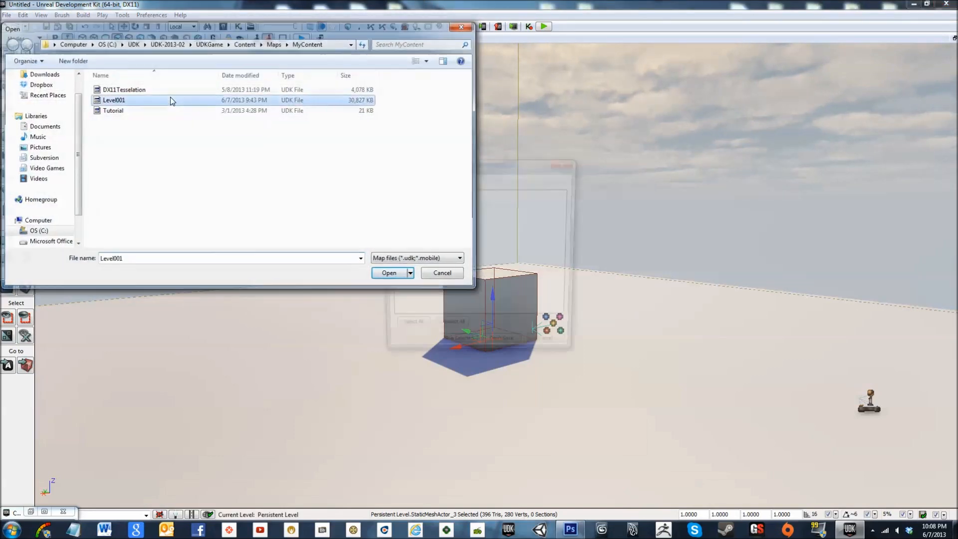
left_click(464, 349)
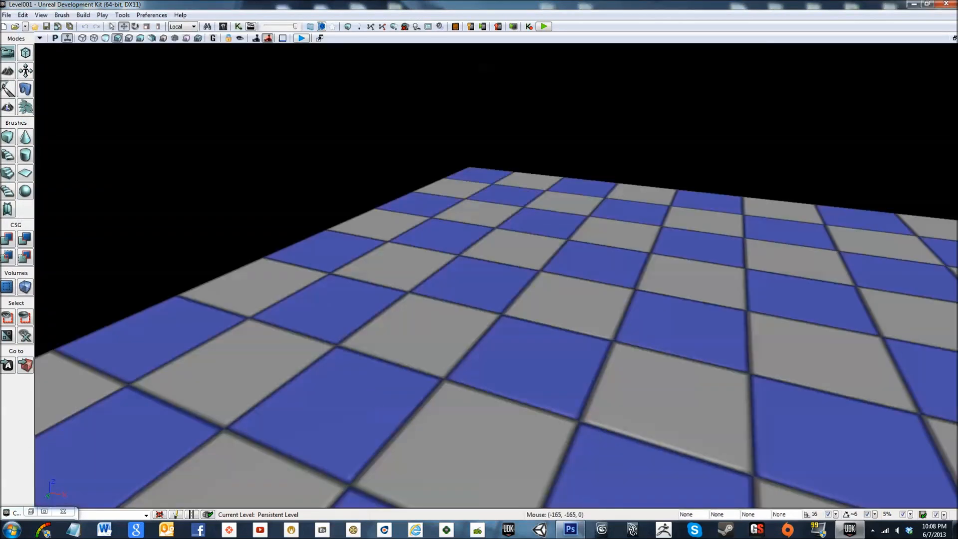
- Place a Rain_PS emitter over the checkered floor of Level001 and shift its position
left_click(31, 512)
left_click_drag(261, 297, 691, 233)
right_click_drag(521, 277, 497, 282)
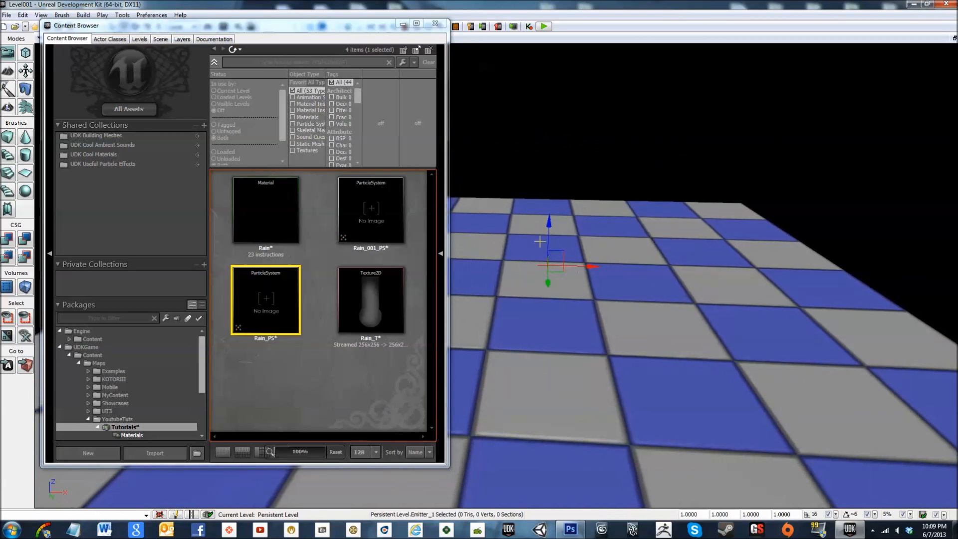
left_click_drag(546, 229, 526, 324)
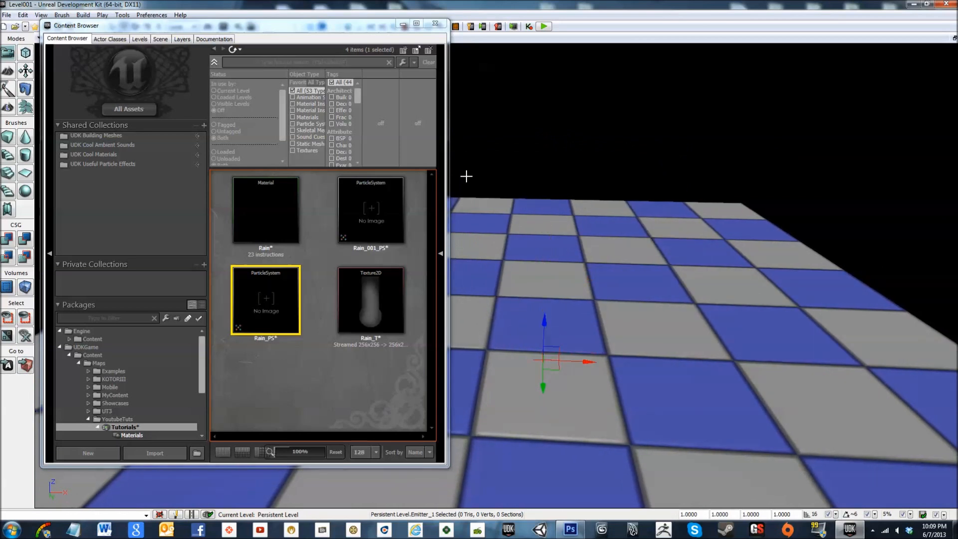
left_click(402, 25)
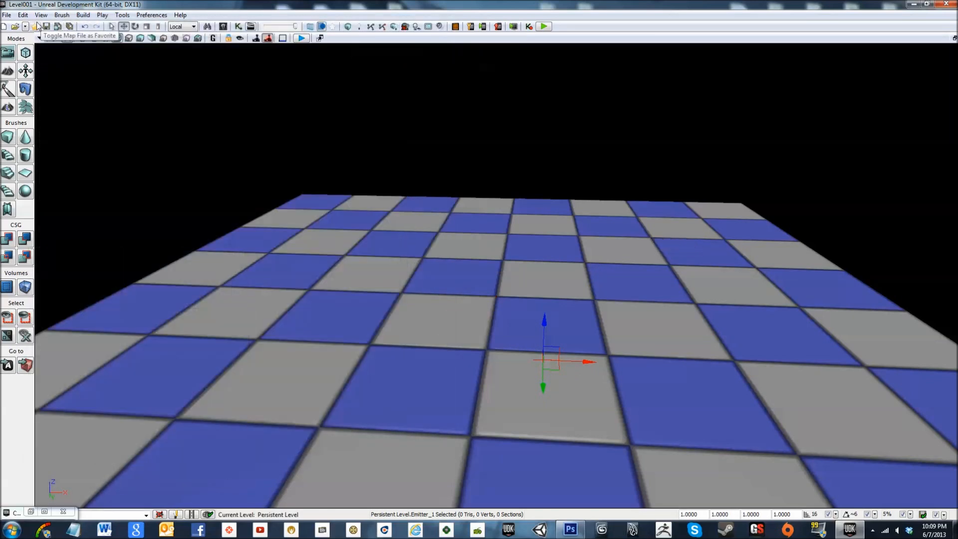
- Create a new map from the Night Lighting template without saving Level001
left_click(4, 26)
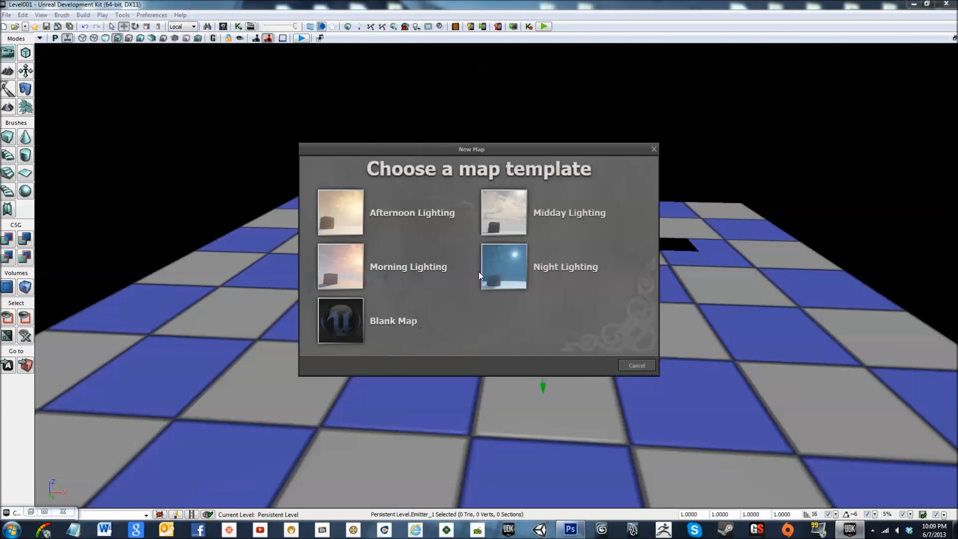
left_click(540, 279)
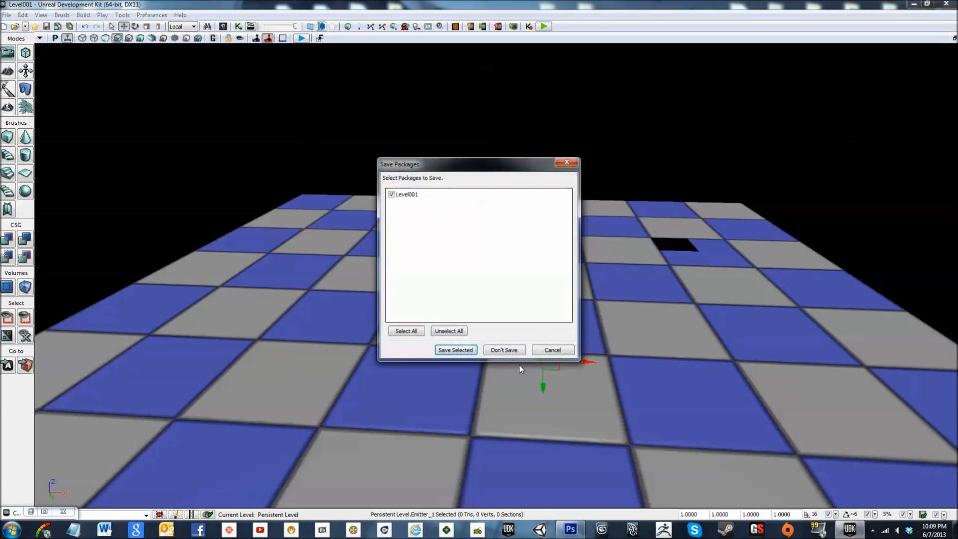
left_click(513, 351)
right_click_drag(423, 304, 414, 370)
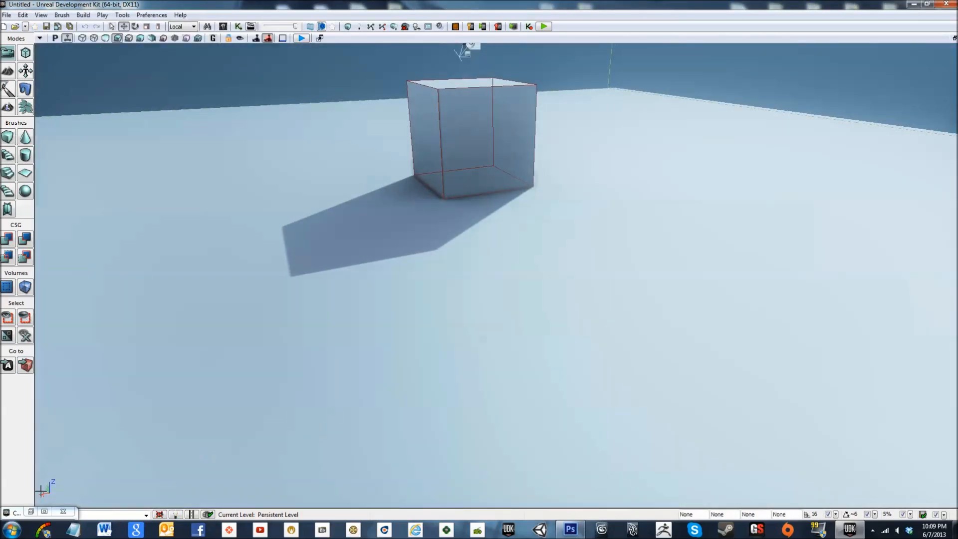
- Place a Rain_PS emitter on the floor next to the cube in the night map
left_click(31, 511)
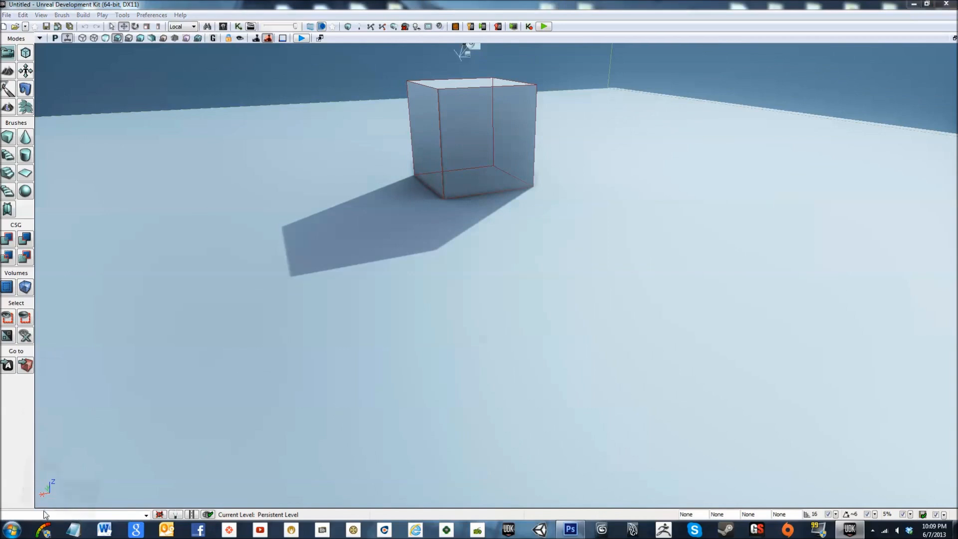
left_click_drag(273, 301, 521, 185)
right_click_drag(522, 322, 520, 321)
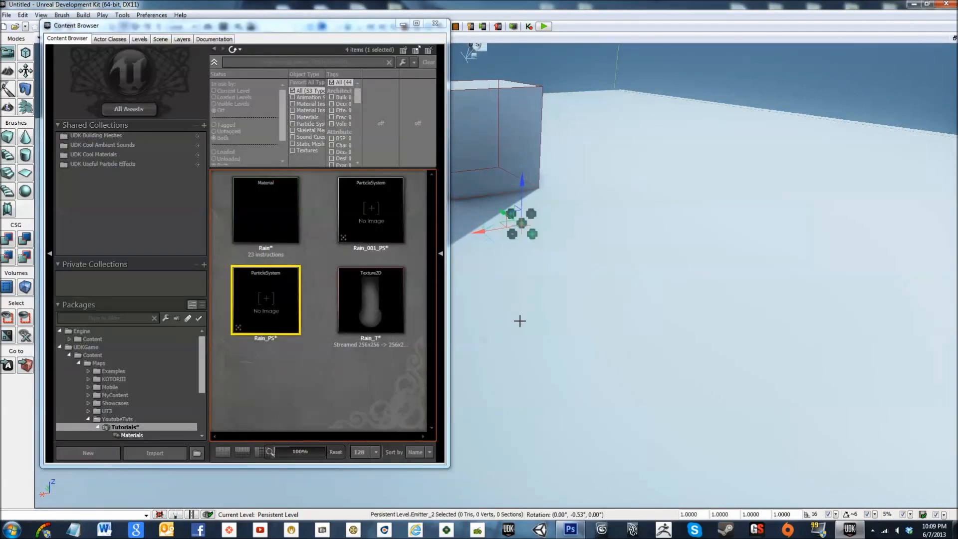
- Play the night map from the floor near the cube to examine the falling rain, and exit the play session
right_click(529, 367)
left_click(569, 519)
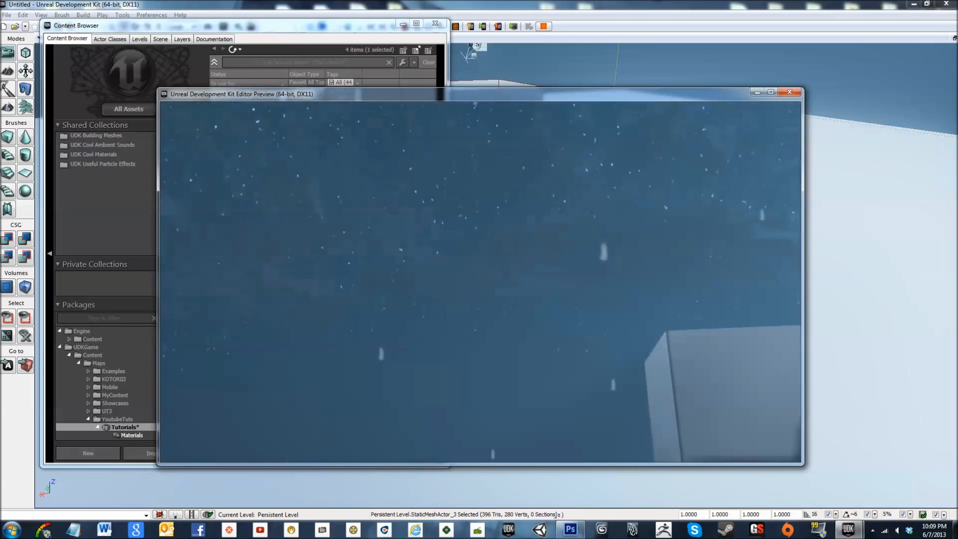
key("Escape")
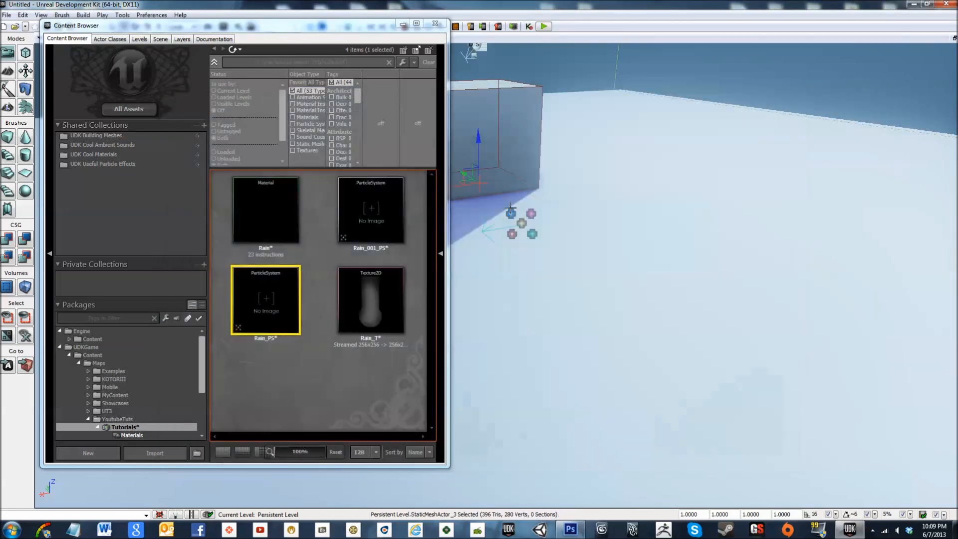
- Raise the Rain_PS emitter from the floor to well above the height of the cube
left_click_drag(477, 137, 471, 71)
key("ctrl+z")
left_click(522, 226)
left_click_drag(519, 189, 523, 56)
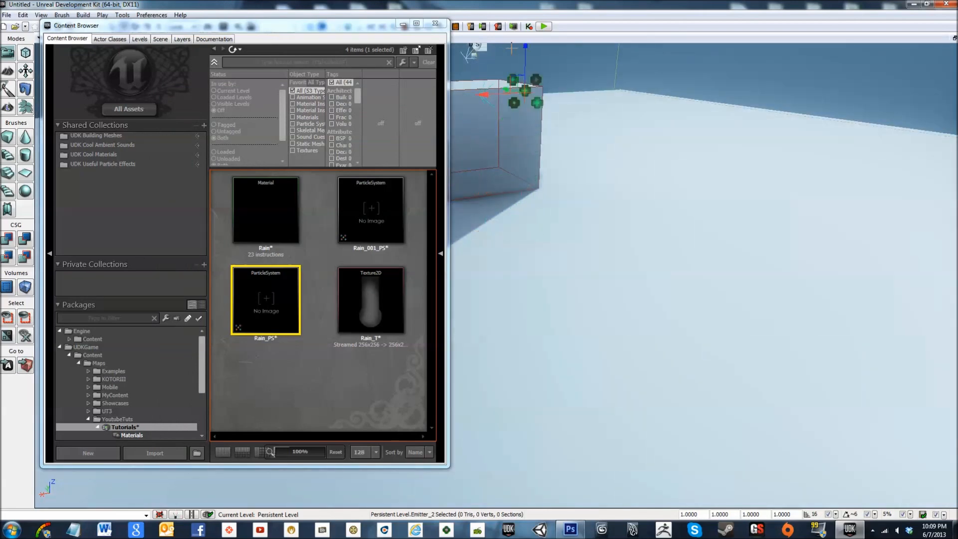
right_click_drag(512, 48, 498, 0)
right_click_drag(649, 170, 638, 259)
left_click_drag(617, 295, 599, 194)
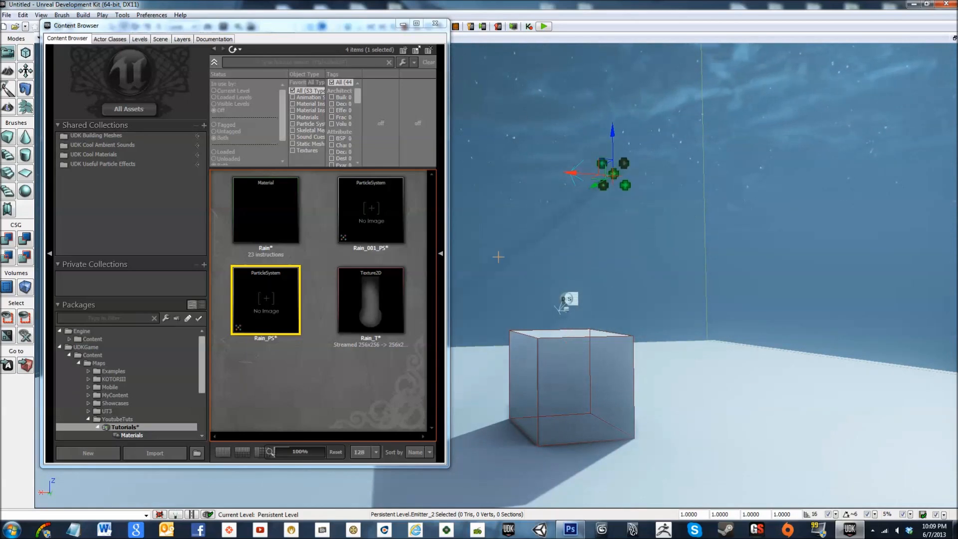
- Play the night map from the floor, move around the cube to examine rain from the raised emitter, and exit
right_click_drag(647, 441, 639, 453)
right_click(643, 422)
left_click(679, 416)
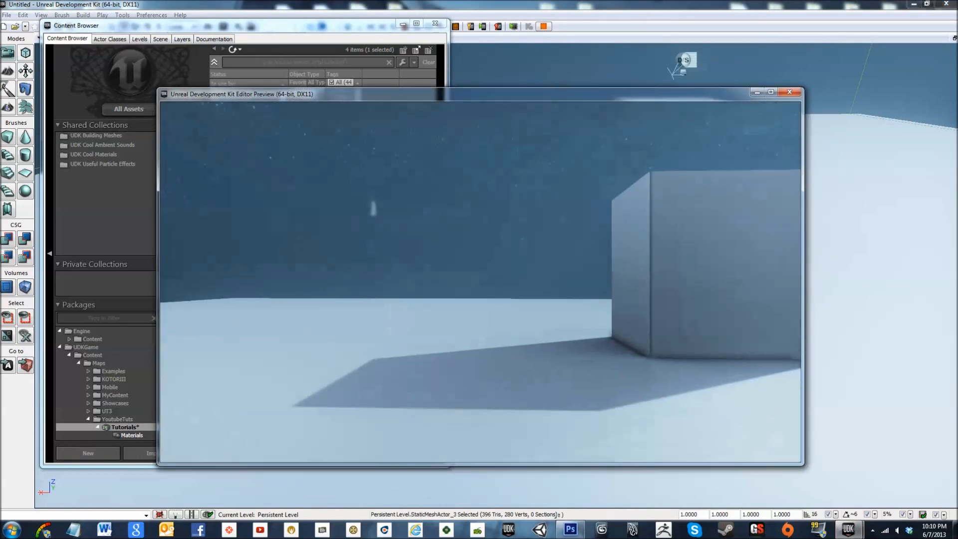
key("a")
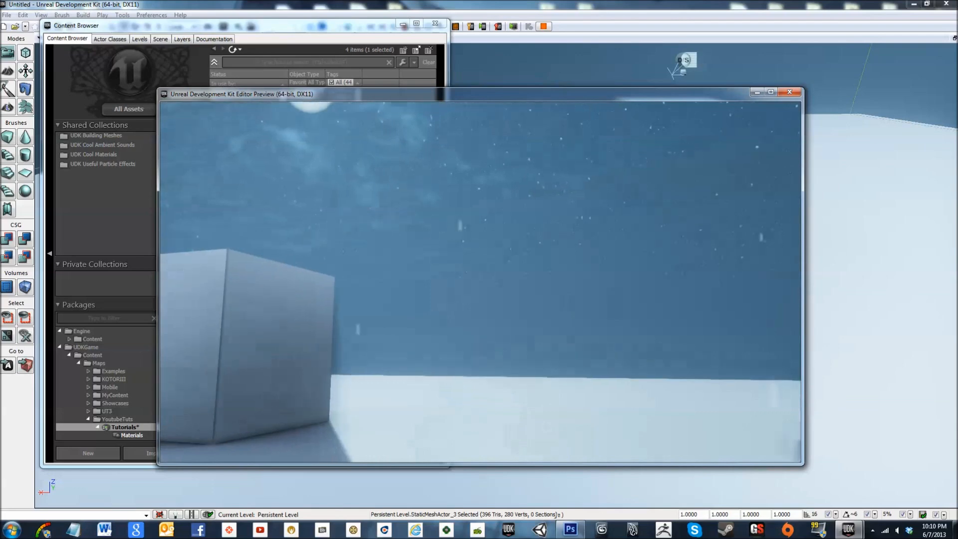
key("s")
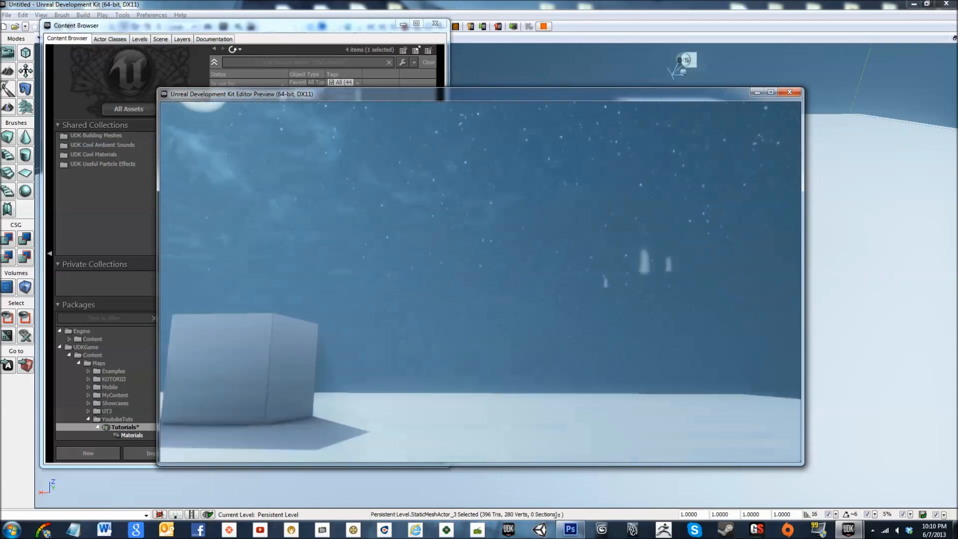
key("Escape")
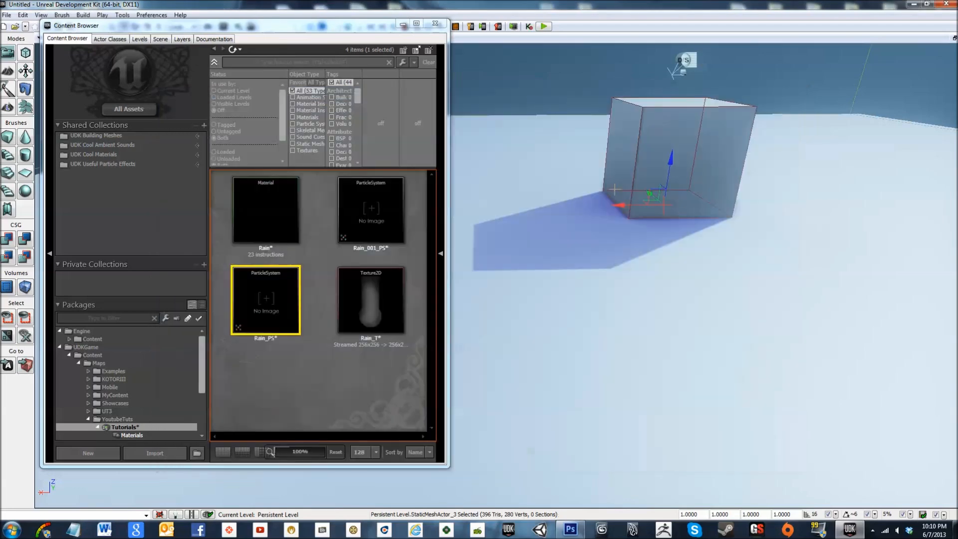
- Rotate the Rain_PS emitter above the cube so that its direction arrow points down at the floor
right_click_drag(678, 248, 659, 241)
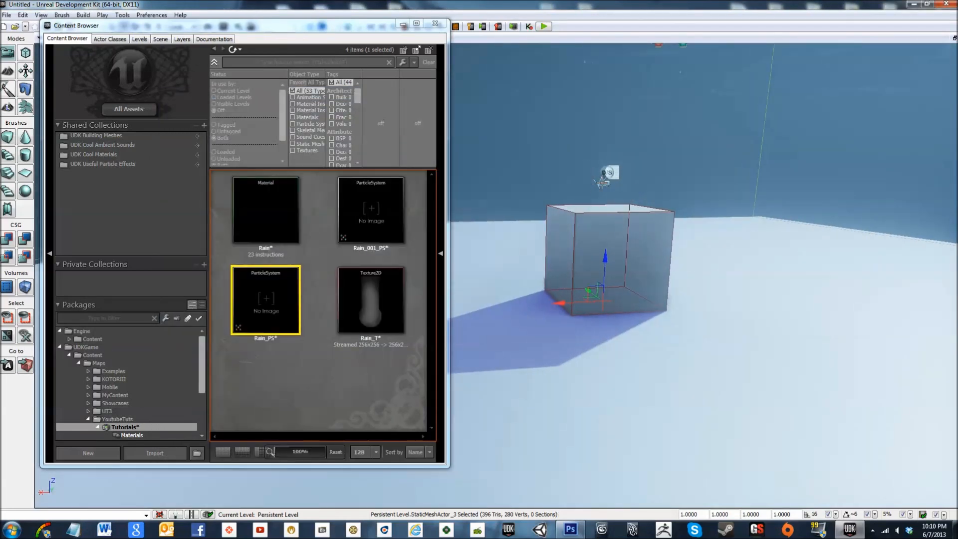
mouse_move(615, 306)
right_mouse_down()
mouse_move(663, 209)
mouse_move(612, 313)
right_mouse_up()
left_click(610, 218)
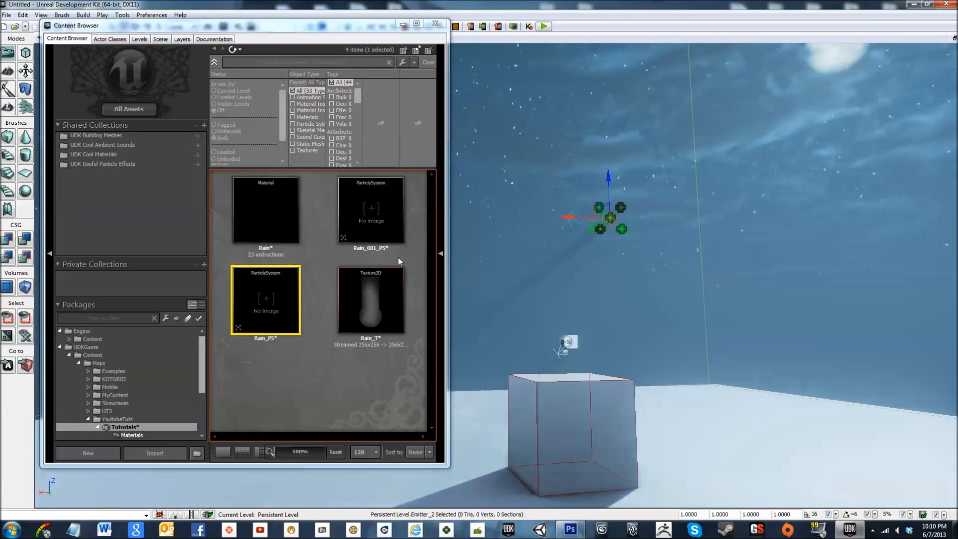
left_click_drag(124, 25, 132, 61)
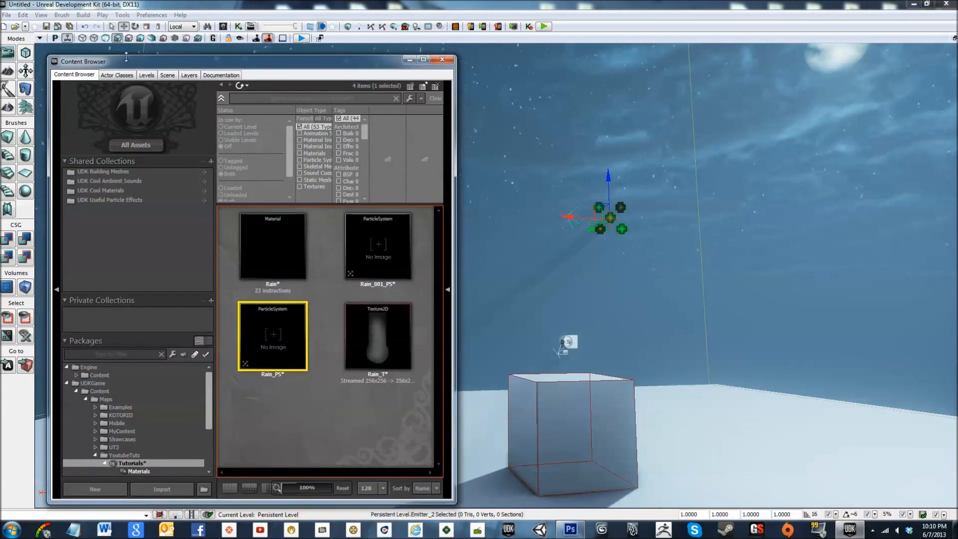
left_click(135, 26)
left_click_drag(563, 233, 523, 232)
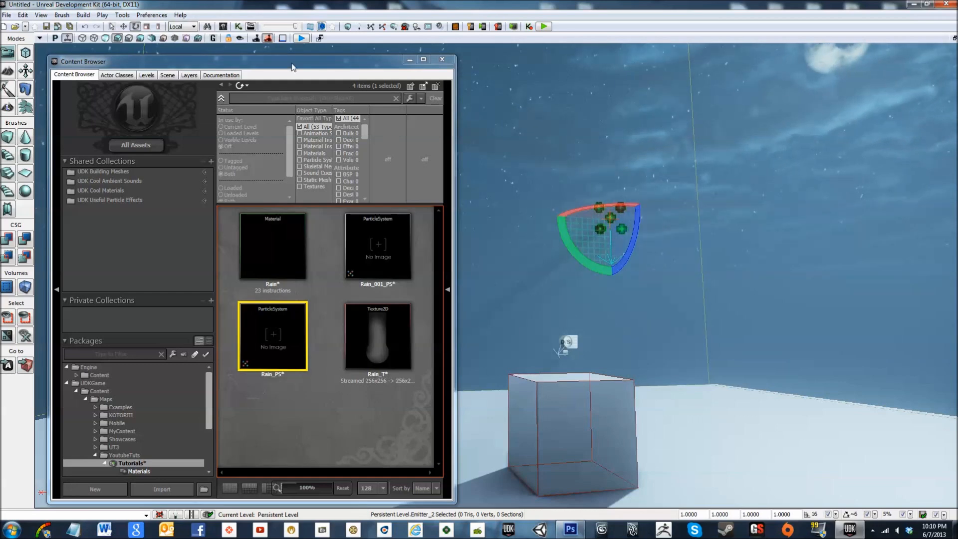
- Play the night map from the floor to check the rain from the rotated emitter, and exit the session
right_click_drag(650, 383, 651, 489)
right_click(650, 383)
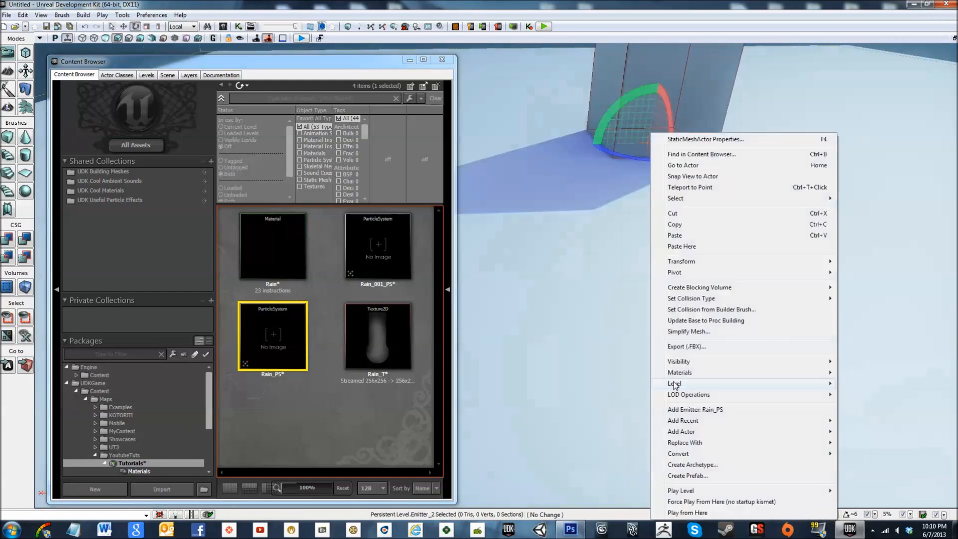
left_click(679, 513)
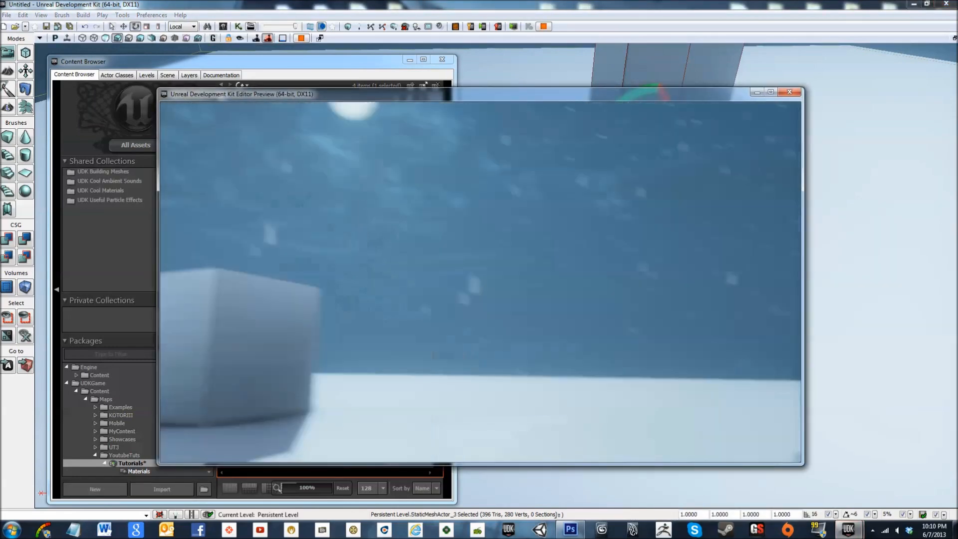
key("Escape")
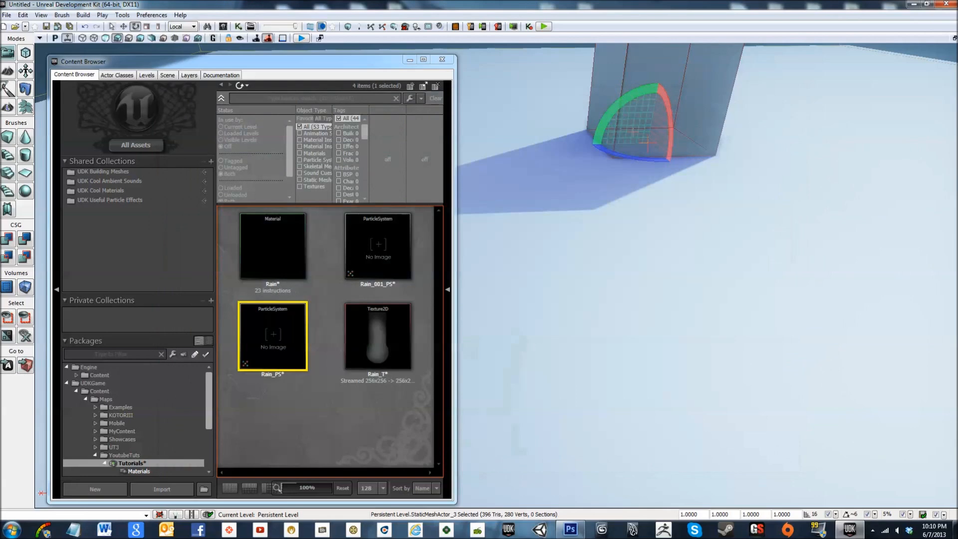
- Rotate the Rain_PS emitter above the cube back to its previous orientation
right_click_drag(648, 270, 666, 195)
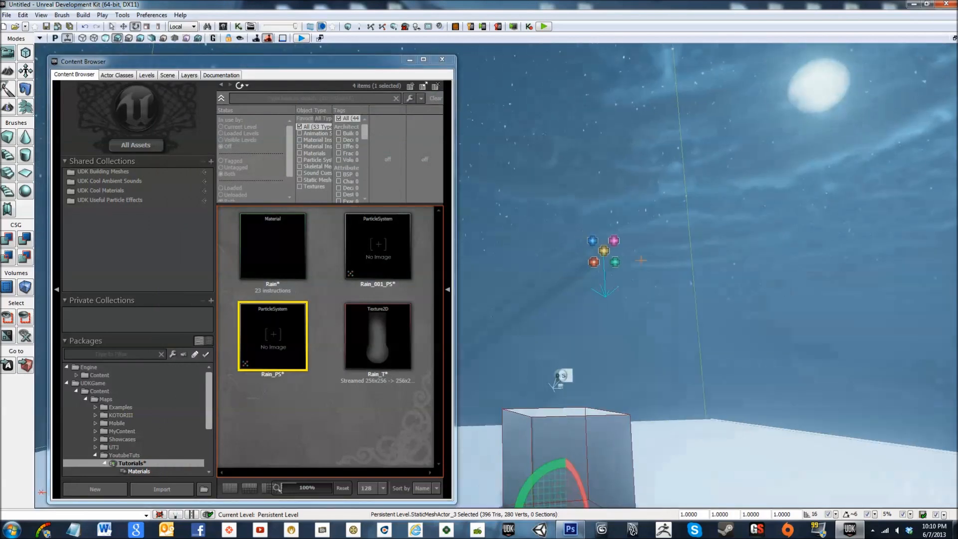
left_click(605, 250)
mouse_move(558, 284)
left_mouse_down()
mouse_move(566, 307)
mouse_move(568, 196)
mouse_move(606, 197)
mouse_move(581, 193)
mouse_move(651, 260)
left_mouse_up()
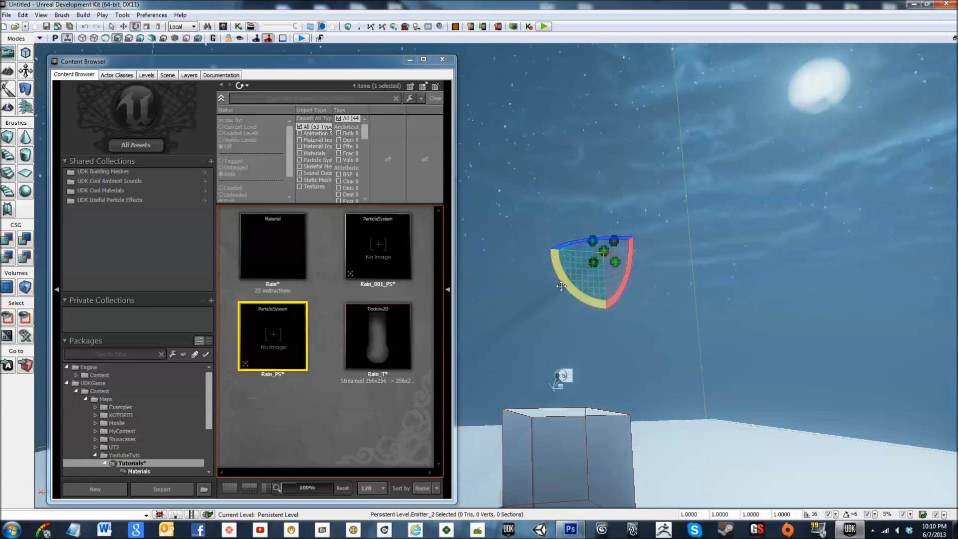
right_click_drag(479, 338, 479, 454)
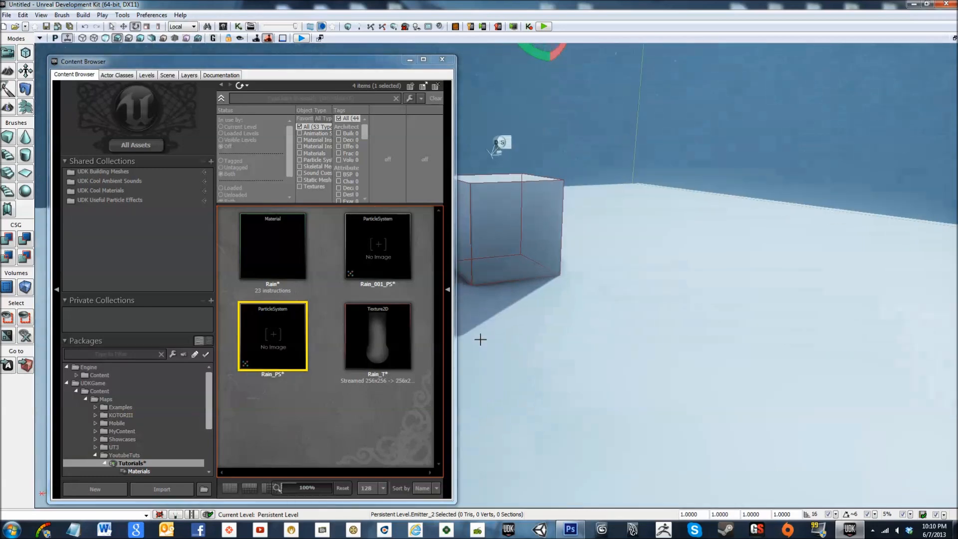
- Examine the texture properties of Rain_T, close them and deselect the texture
double_click(379, 356)
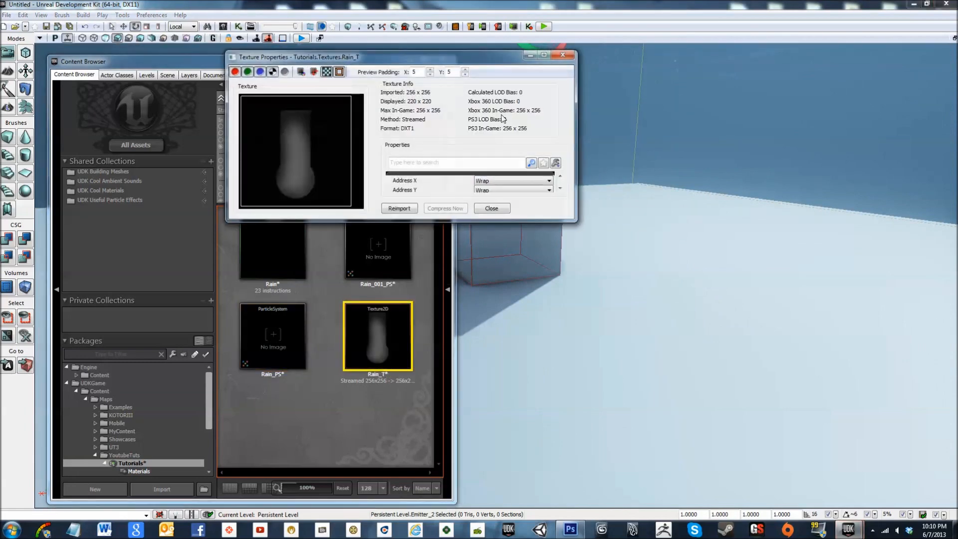
left_click(482, 210)
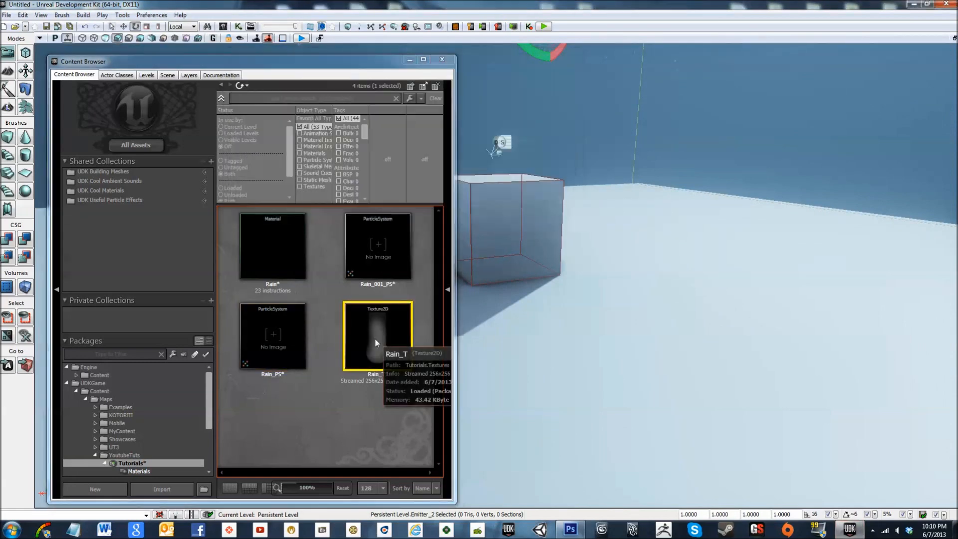
right_click(360, 313)
left_click(367, 403)
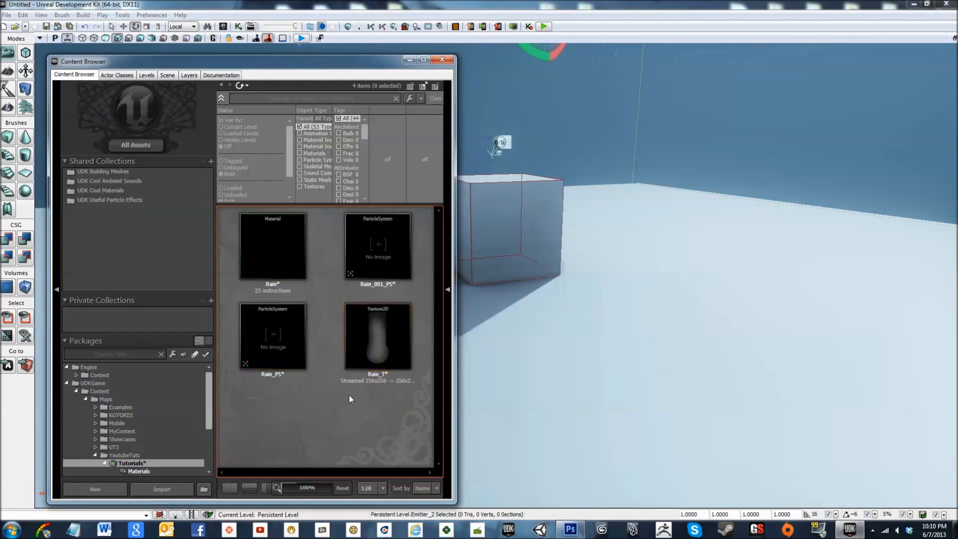
- Open the Rain material, set its blend mode to BLEND_Translucent, switch the preview shape and apply the changes
double_click(285, 227)
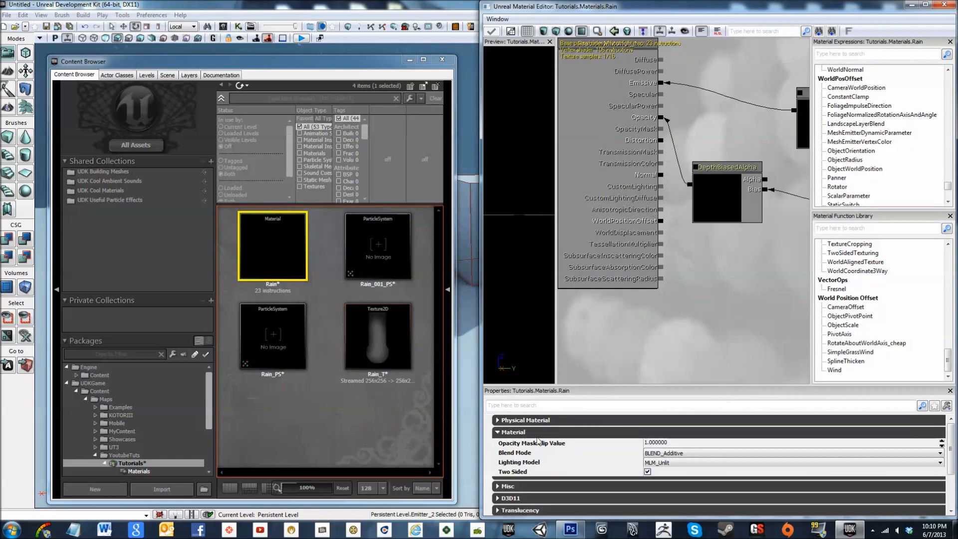
left_click(668, 452)
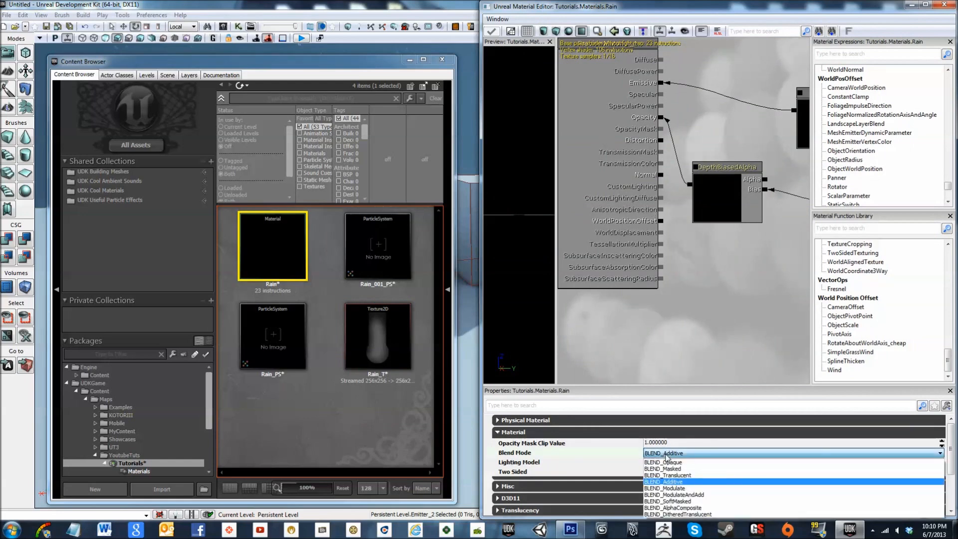
key("Up")
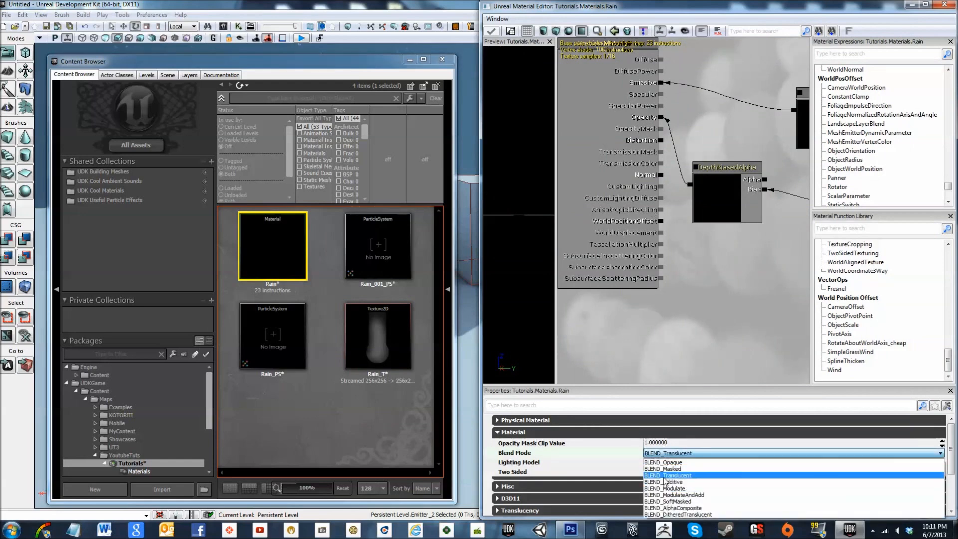
key("Return")
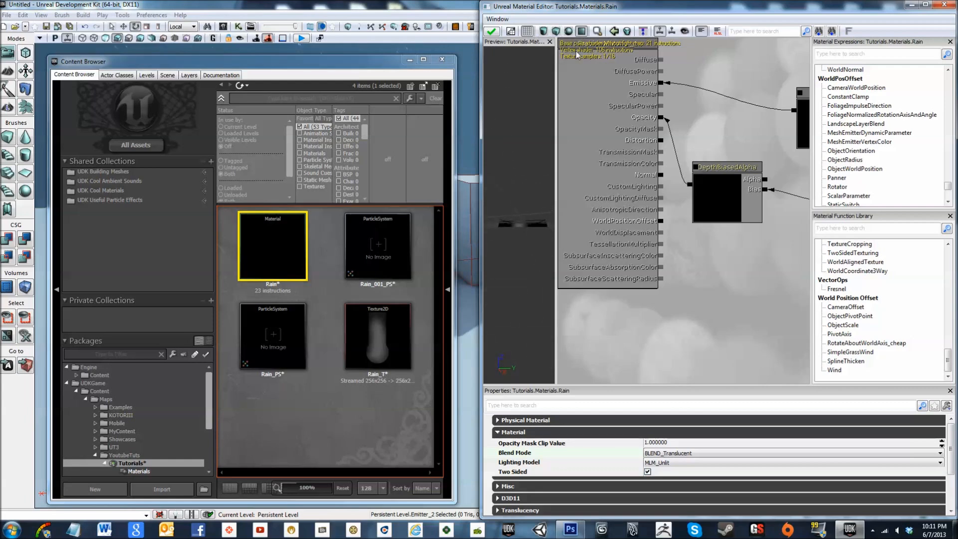
left_click(556, 31)
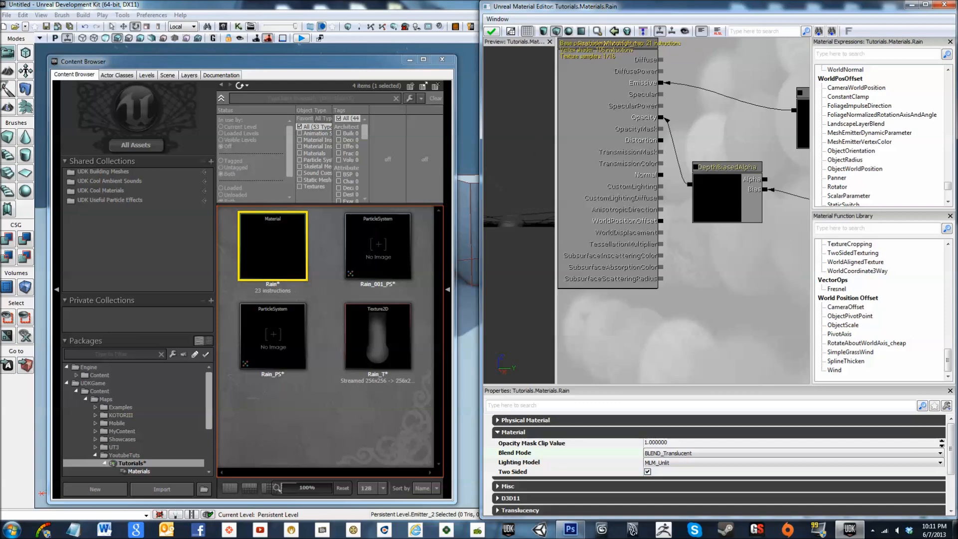
left_click(493, 32)
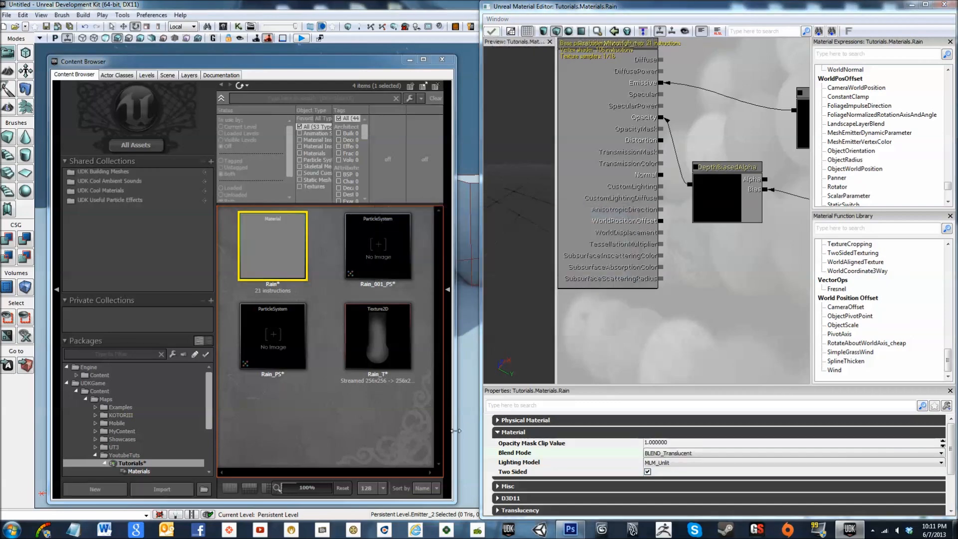
- Play the night map from the floor to examine the raindrops with the translucent material, and exit
right_click(470, 442)
left_click(499, 427)
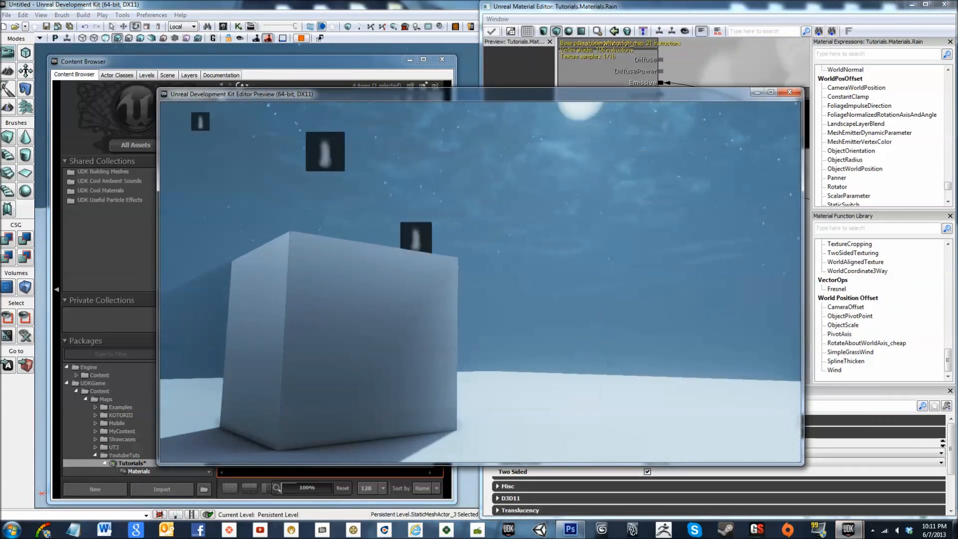
key("Escape")
- Set the Rain material's blend mode to BLEND_Masked and inspect it in the material preview
left_click(666, 453)
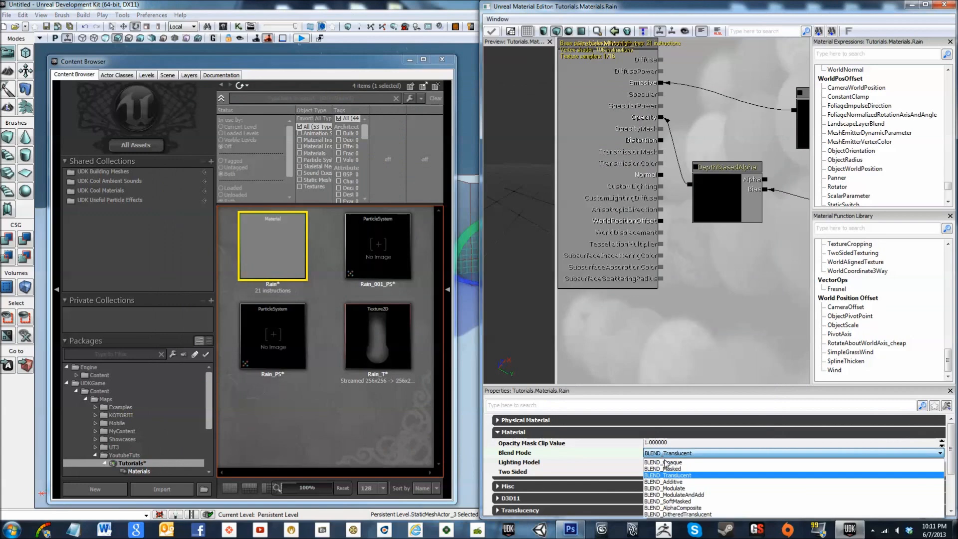
left_click(670, 469)
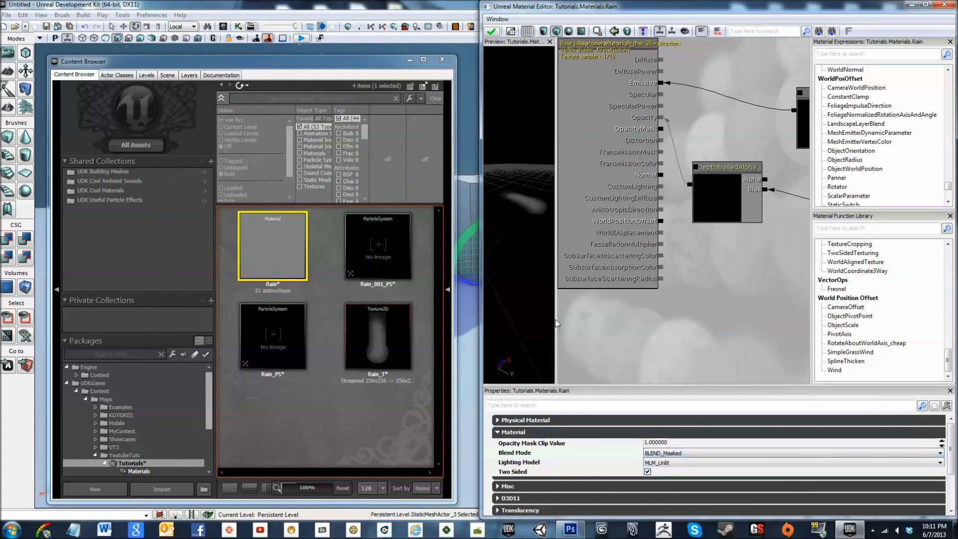
left_click_drag(519, 215, 524, 193)
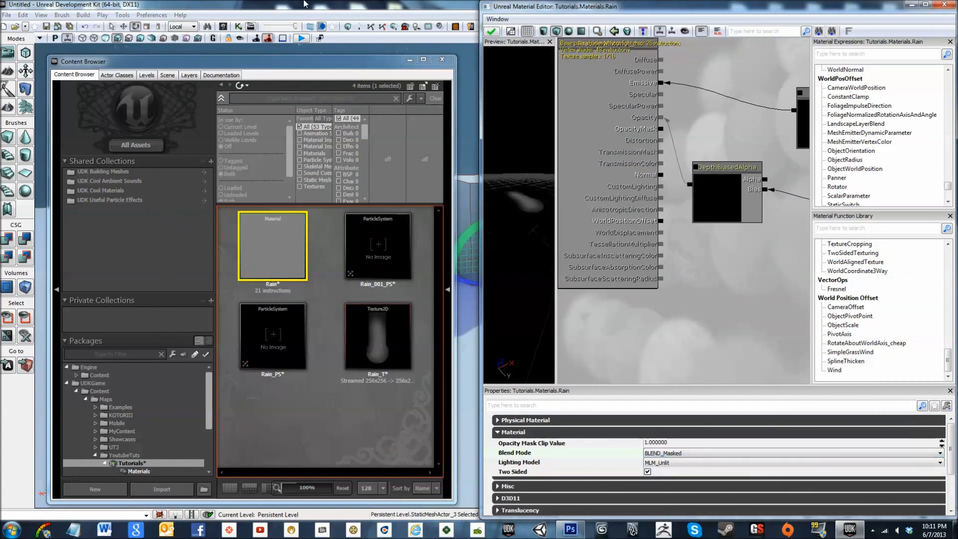
- Play the night map from the floor again to check the raindrops around the cube, and exit
right_click(470, 461)
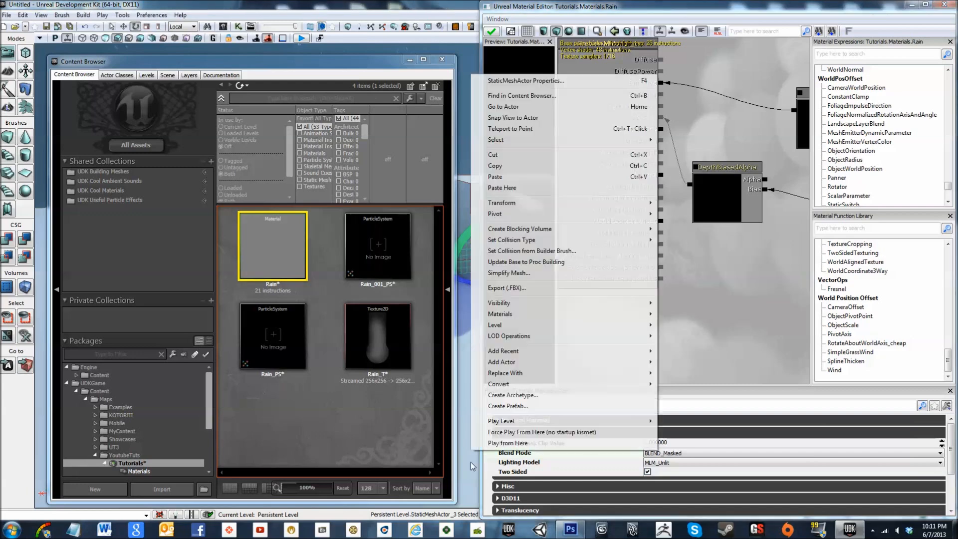
left_click(497, 441)
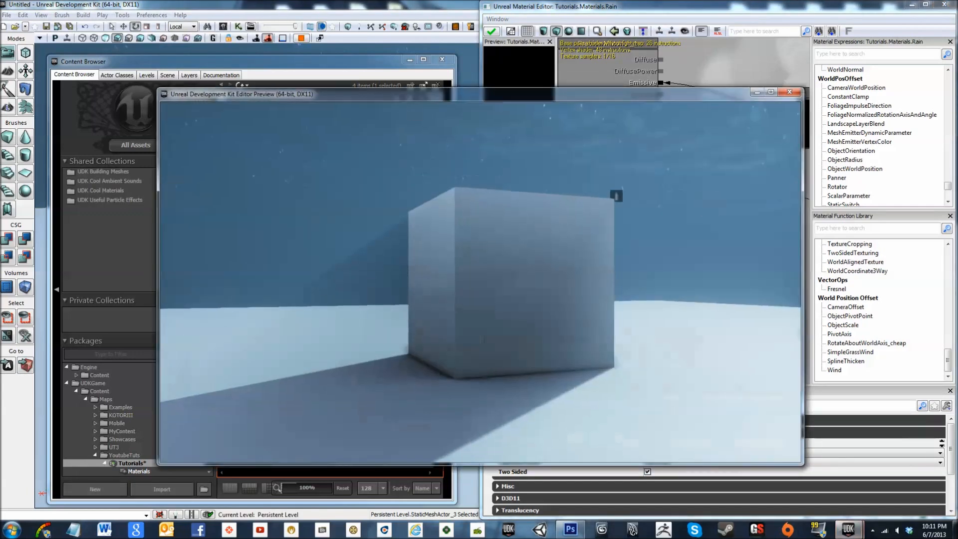
key("Escape")
- Set the Rain material's blend mode to BLEND_Additive
left_click(700, 463)
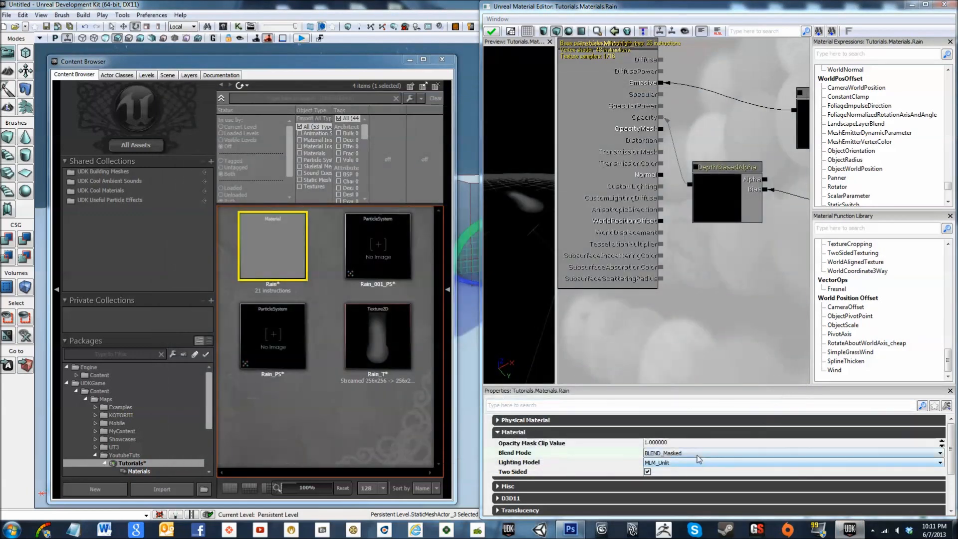
left_click(696, 455)
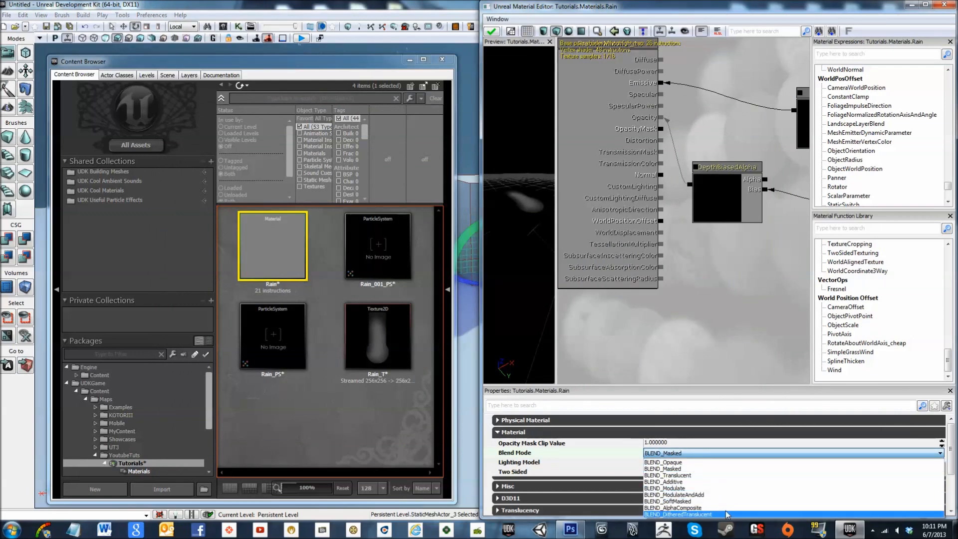
left_click(722, 481)
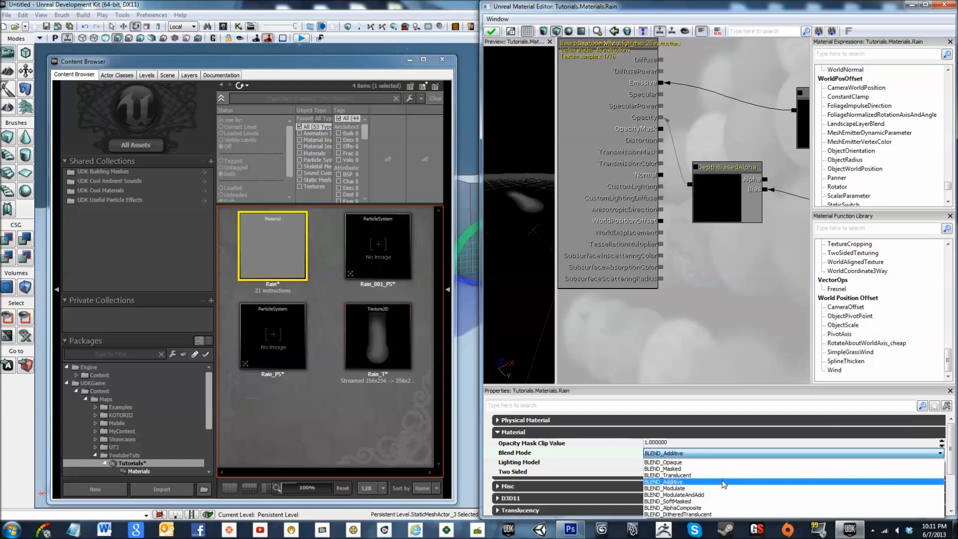
left_click(723, 482)
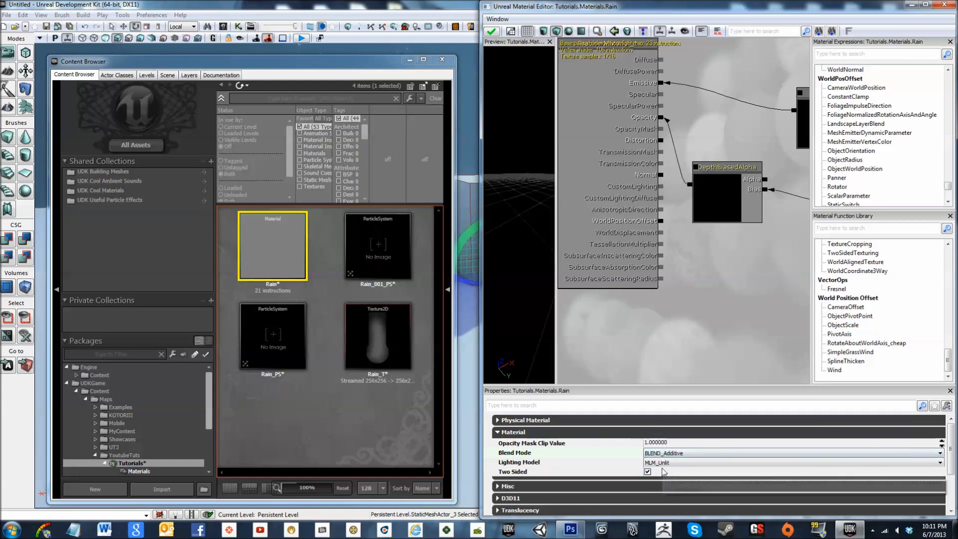
- Review the Rain material's lighting model options and node network, apply the material changes and close its editor
left_click(661, 463)
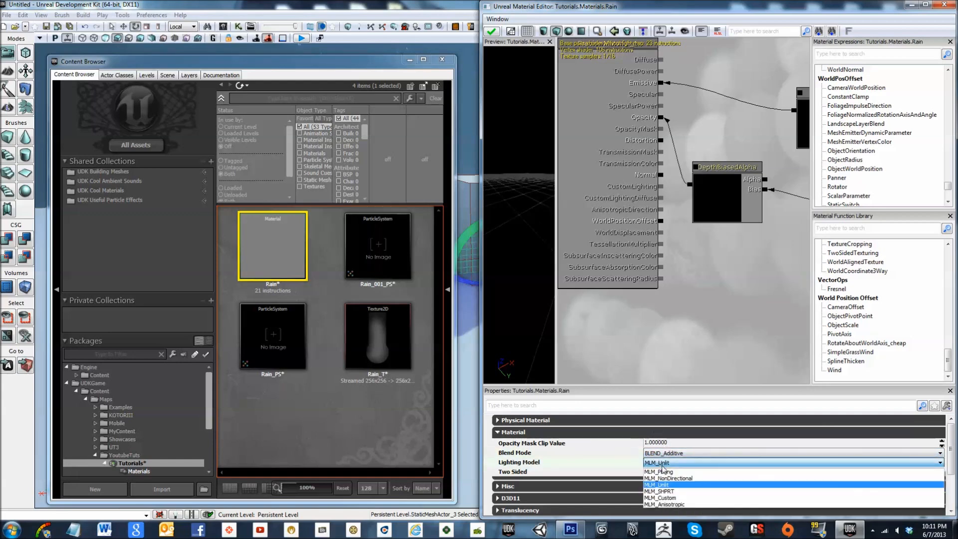
left_click(684, 321)
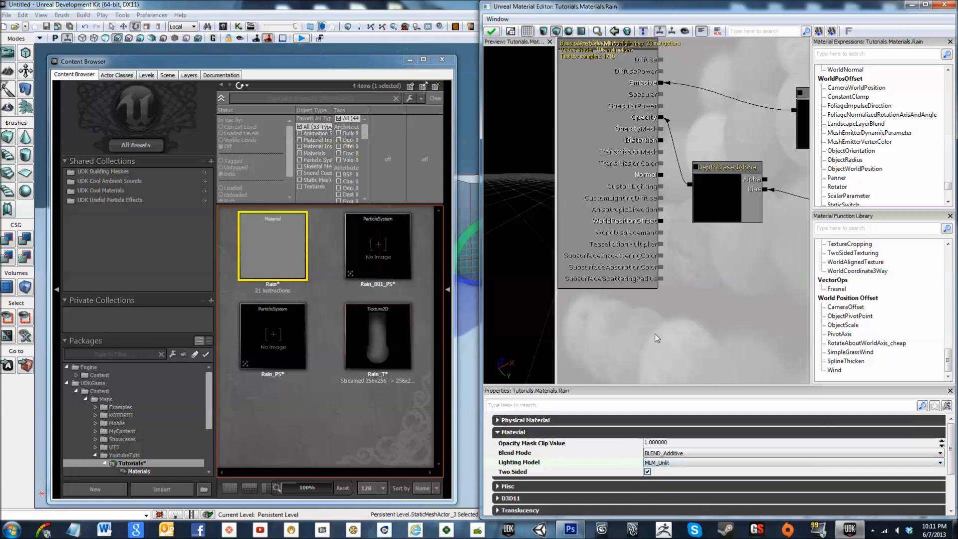
left_click_drag(703, 292, 619, 319)
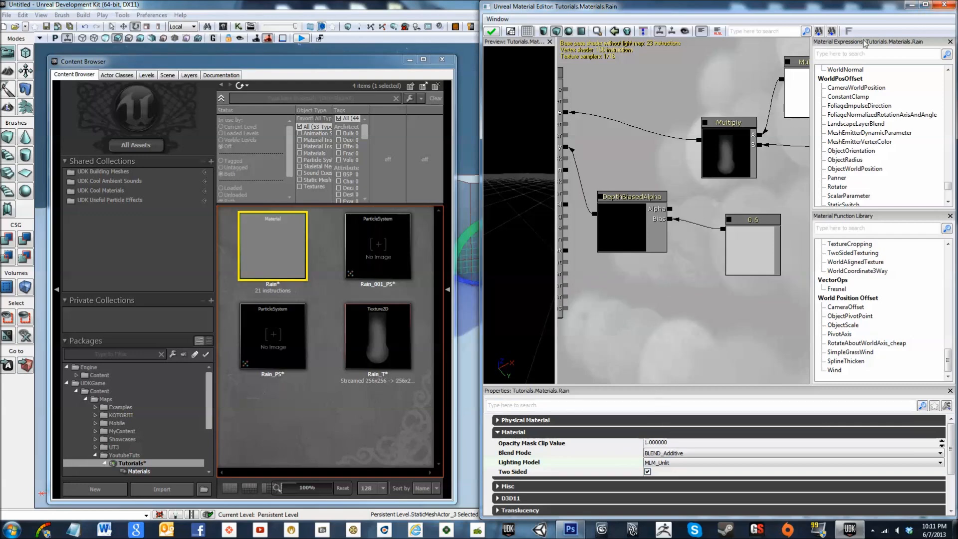
left_click(492, 32)
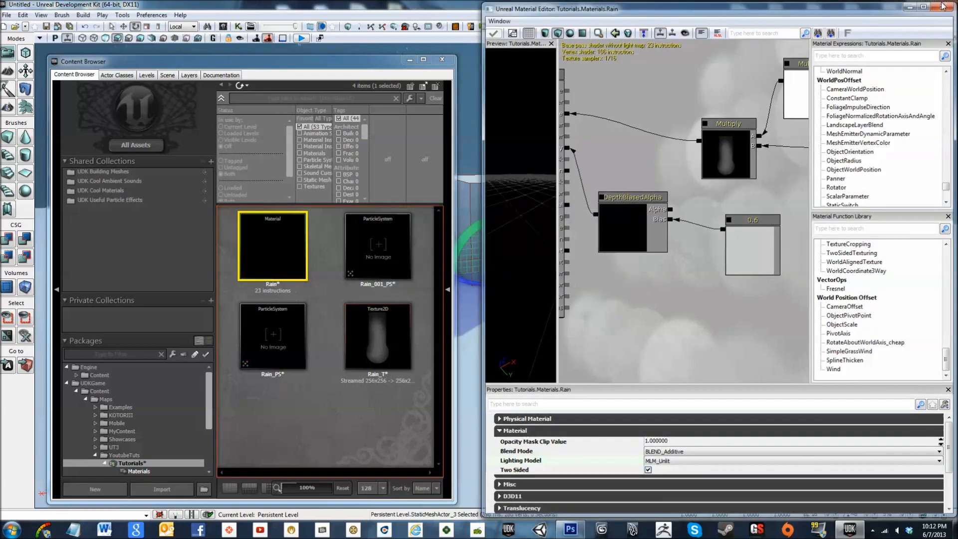
left_click(944, 5)
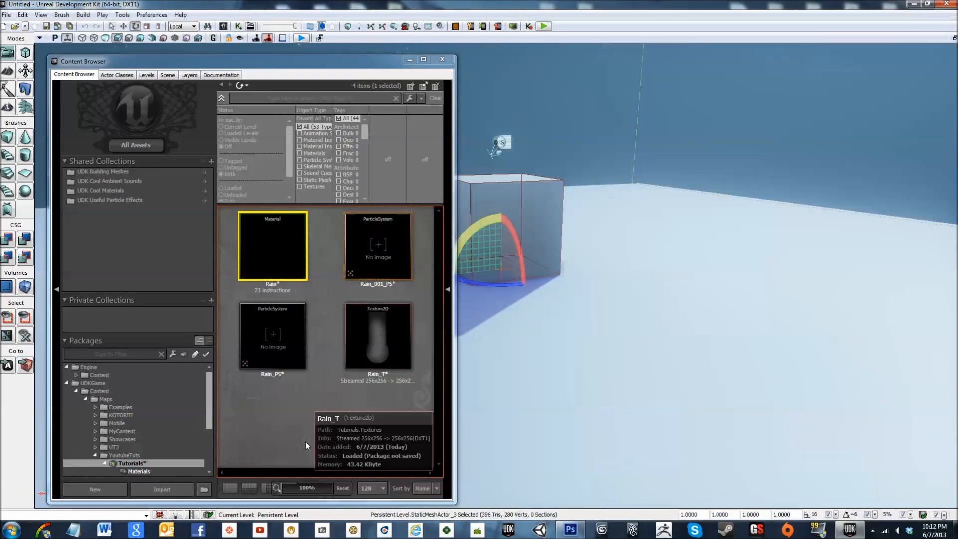
- Open Rain_PS and set the Initial Location module's maximum start location to 3000 for X, Y and Z
double_click(284, 329)
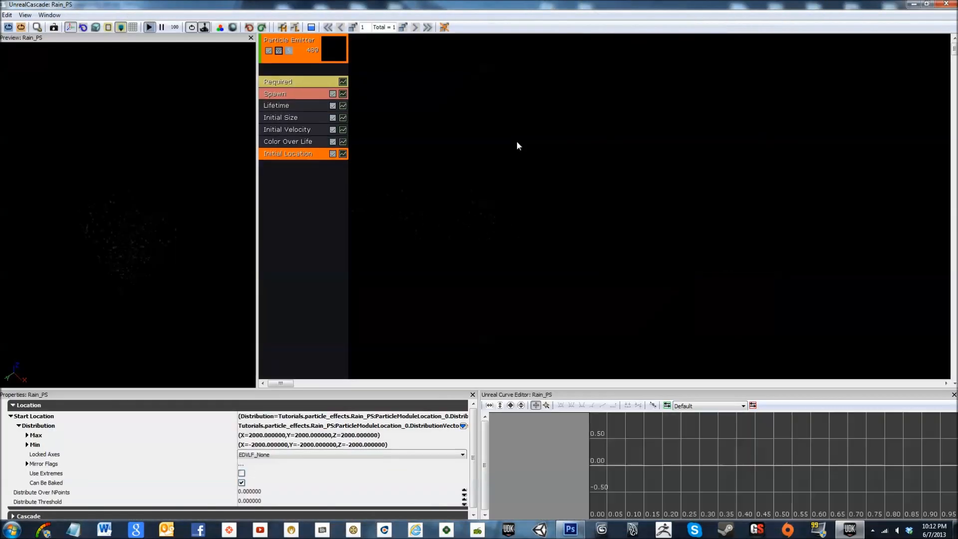
double_click(39, 438)
right_click(48, 442)
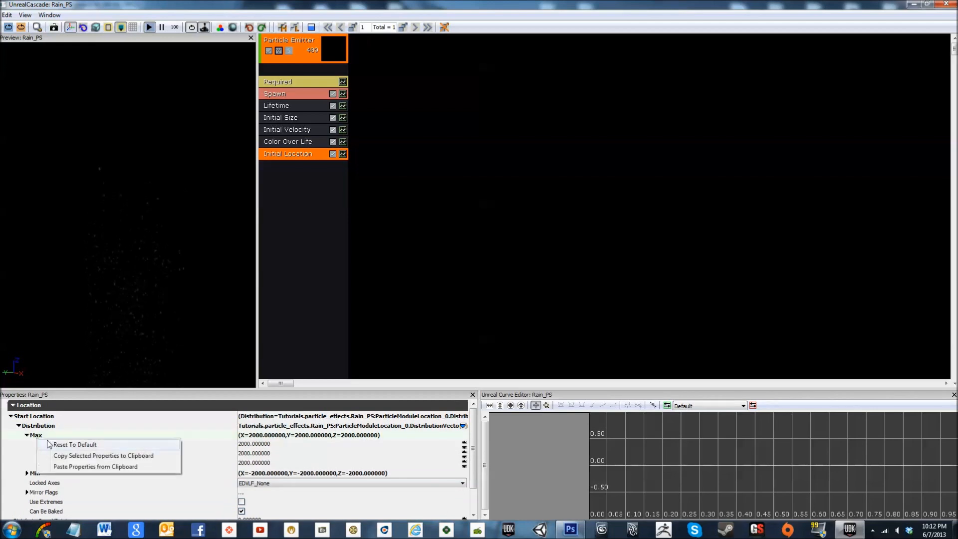
left_click(27, 473)
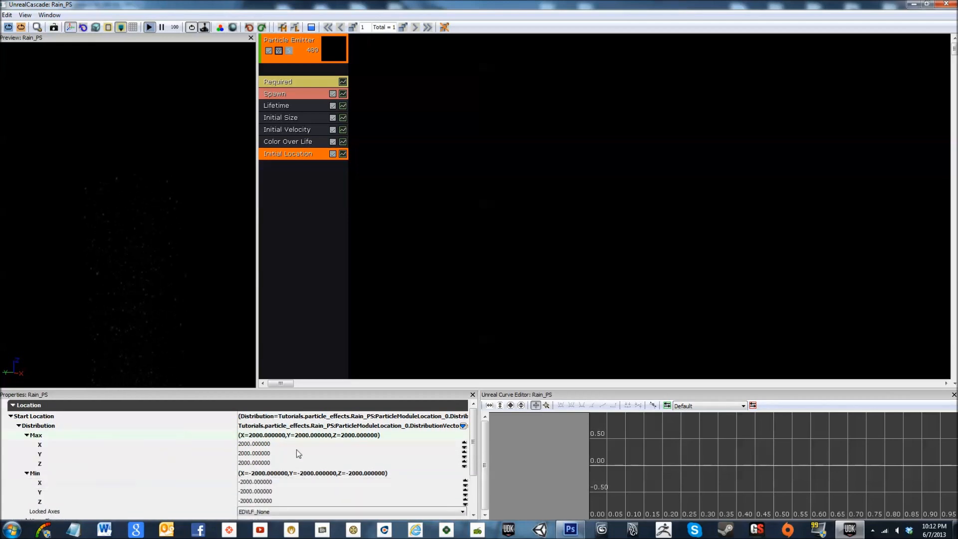
left_click(295, 448)
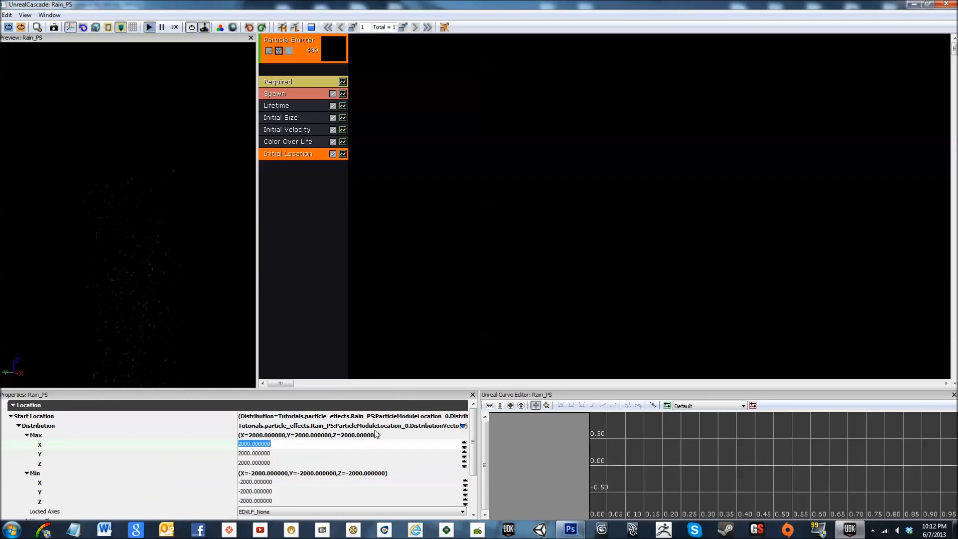
type("3")
key("Tab")
type("30")
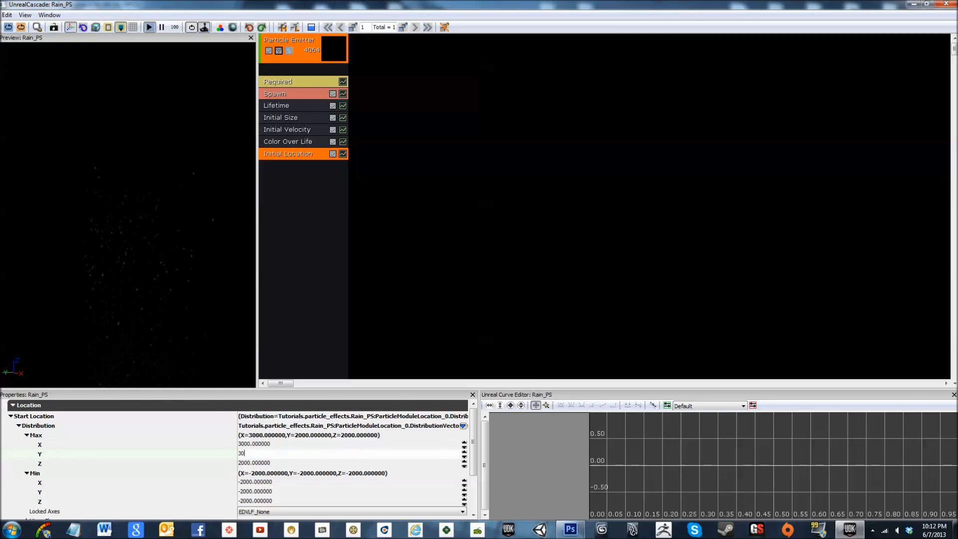
type("00")
key("Tab")
type("3")
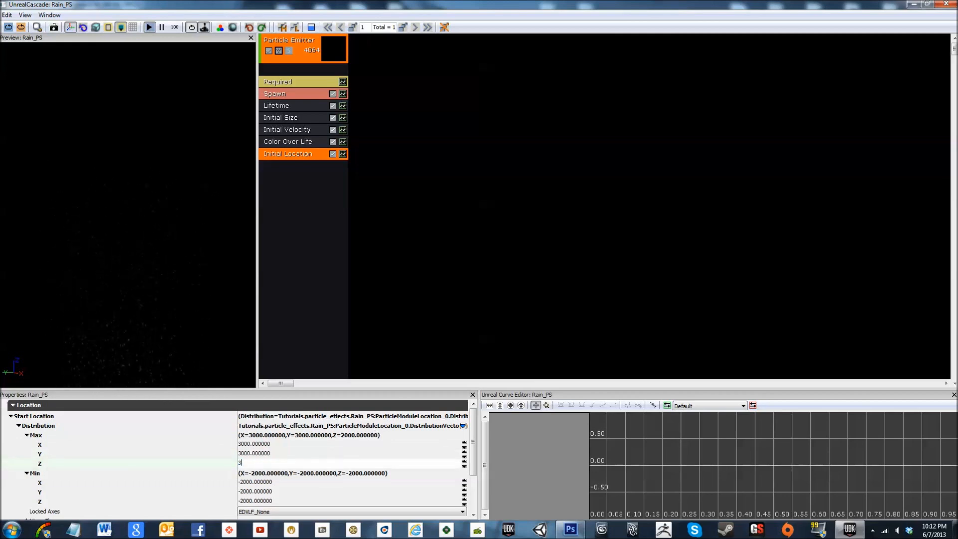
key("Return")
left_click_drag(180, 317, 179, 317)
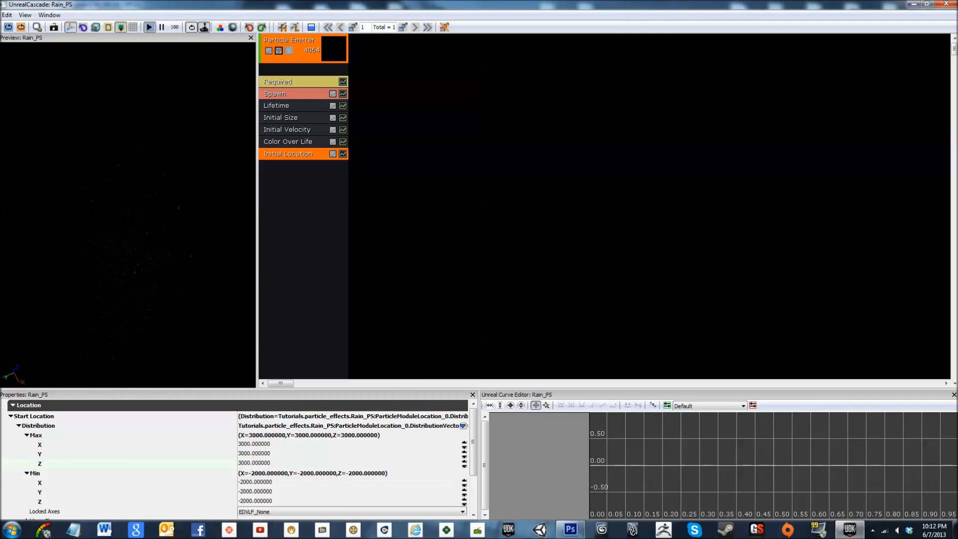
- Set the Initial Location module's minimum start location to 2000 for X, Y and Z
left_click(287, 481)
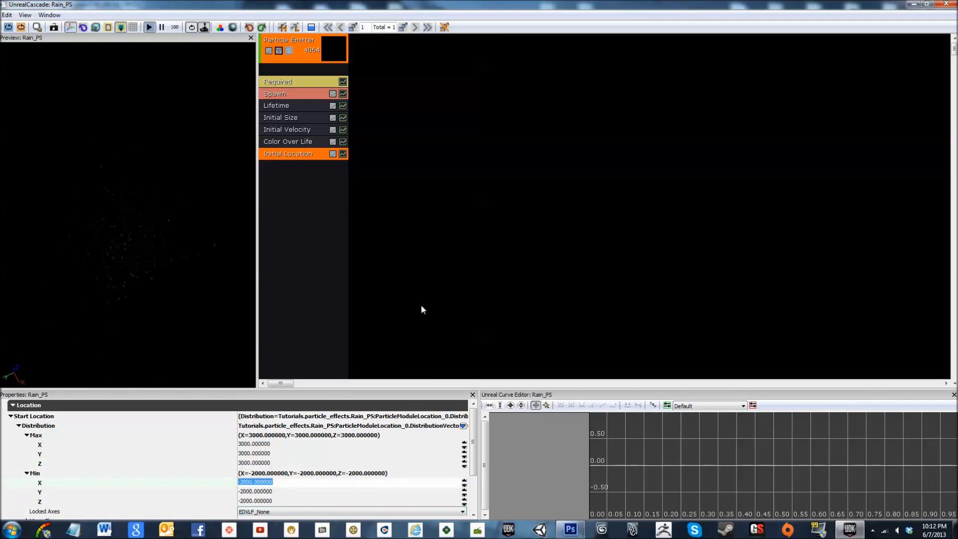
type("-")
key("Tab")
type("0")
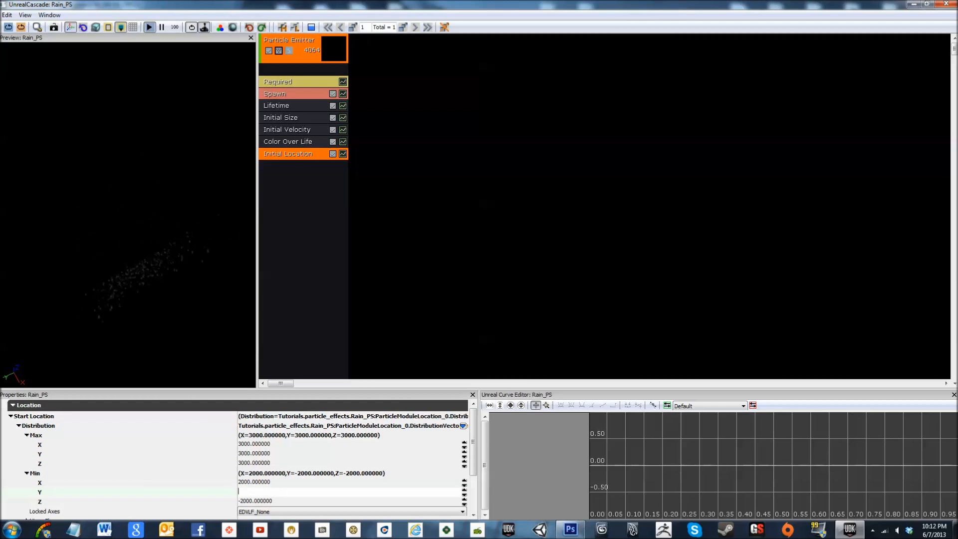
type("000")
key("Tab")
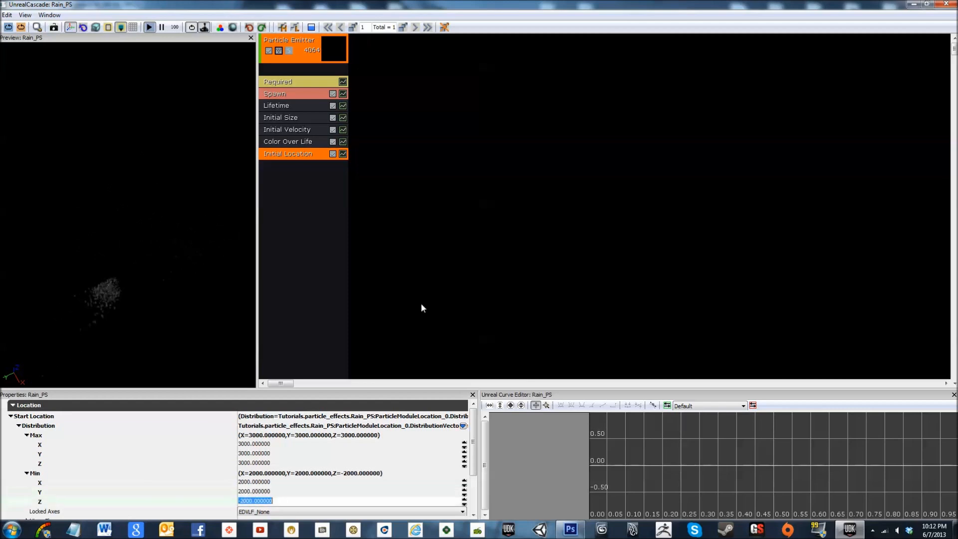
type("2")
key("Return")
left_click_drag(223, 229, 342, 518)
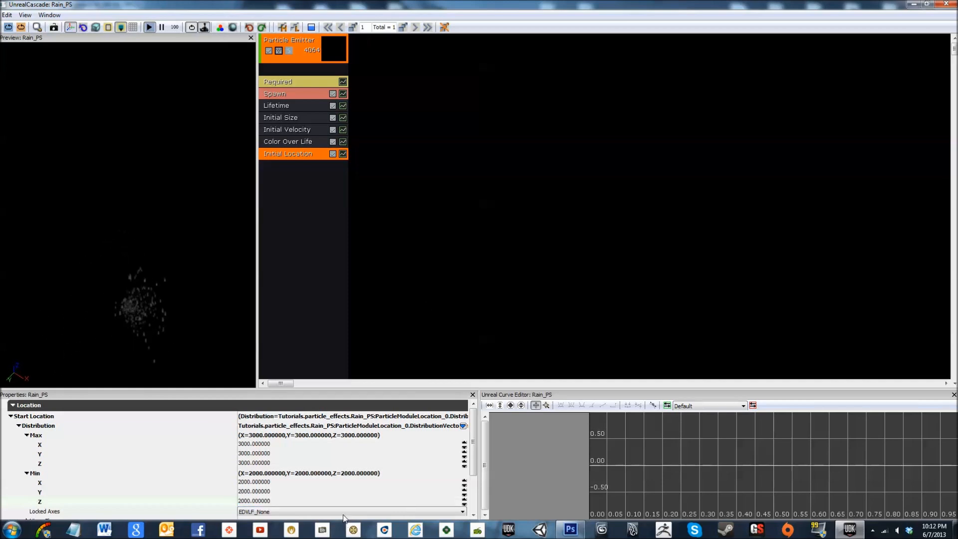
- Set the Initial Location module's minimum start location to -3000 for X, Y and Z, and minimize the particle editor
left_click(313, 481)
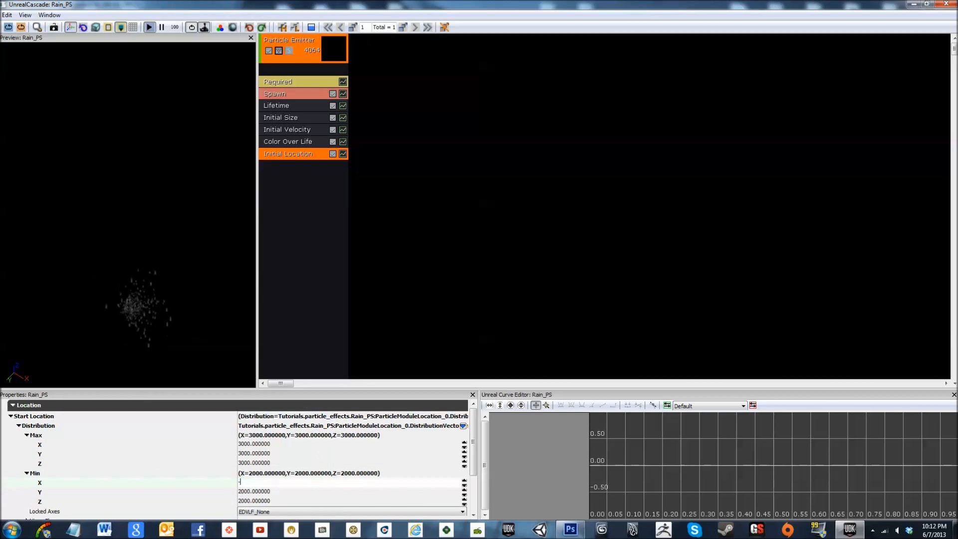
type("-3000")
key("Tab")
type("-3000")
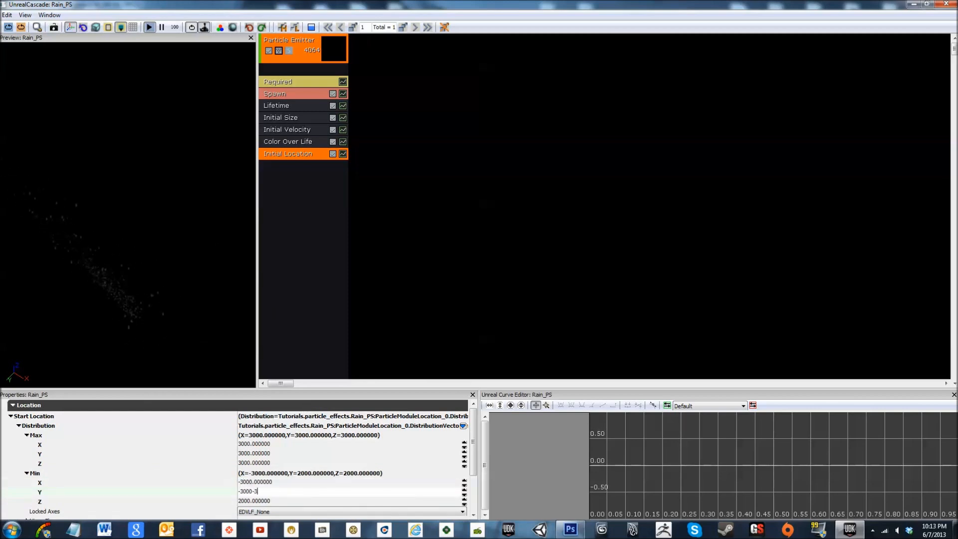
type("-3")
key("BackSpace")
key("BackSpace")
key("Tab")
type("-")
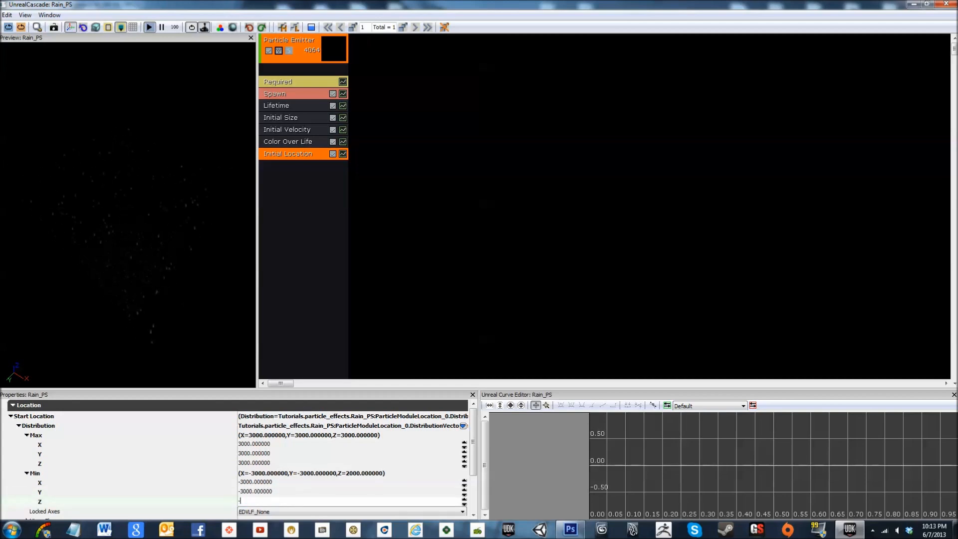
type("3000")
key("Return")
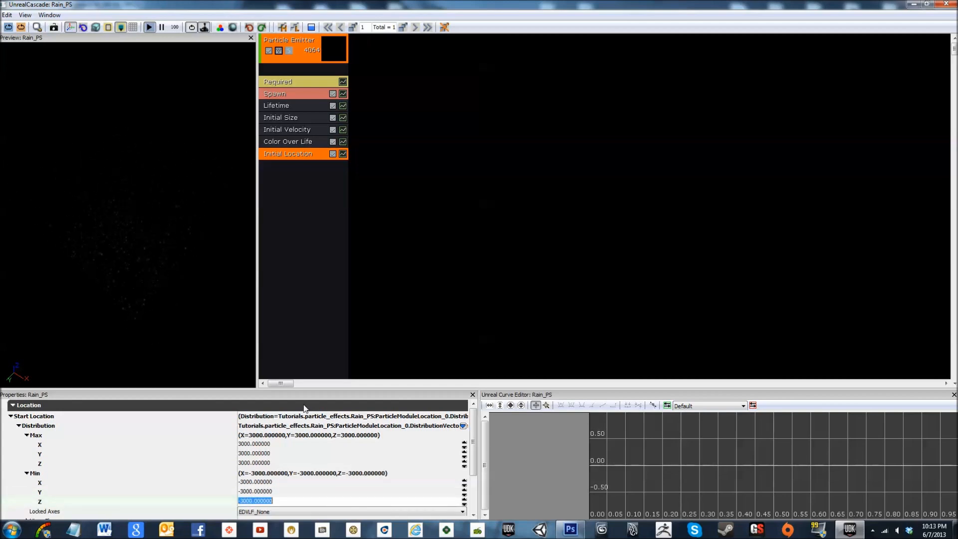
left_click(919, 4)
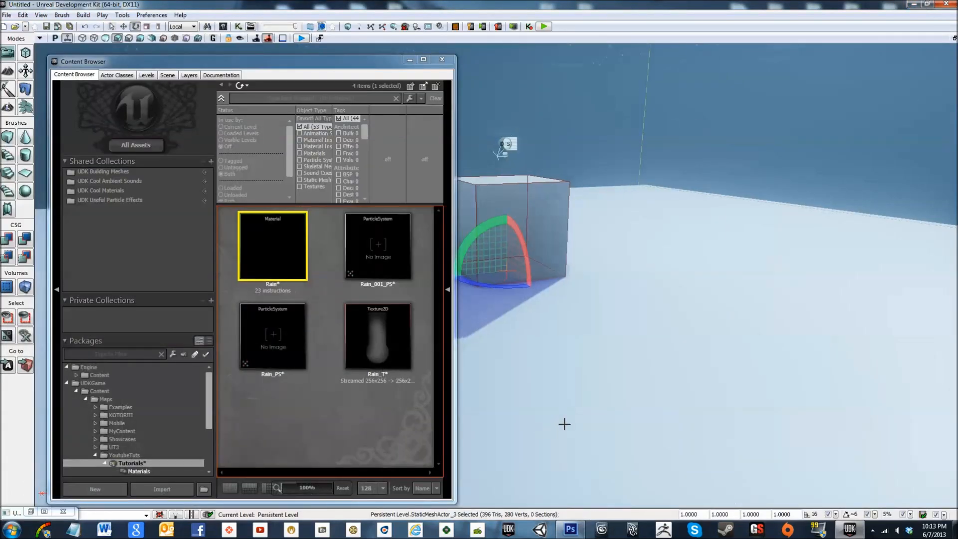
- Play the night map from the floor to examine the additive rain over the wider spawn area around the cube
right_click(564, 424)
left_click(594, 406)
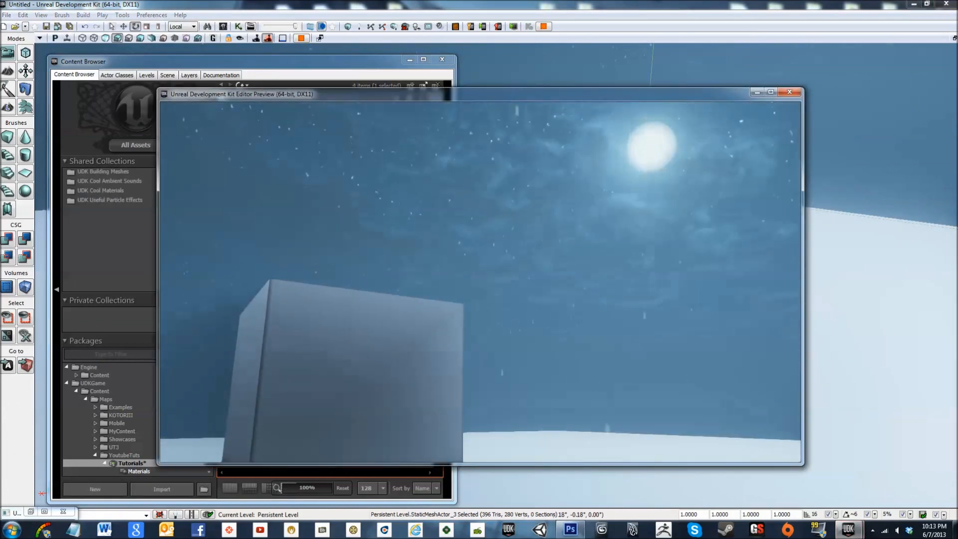
key("s")
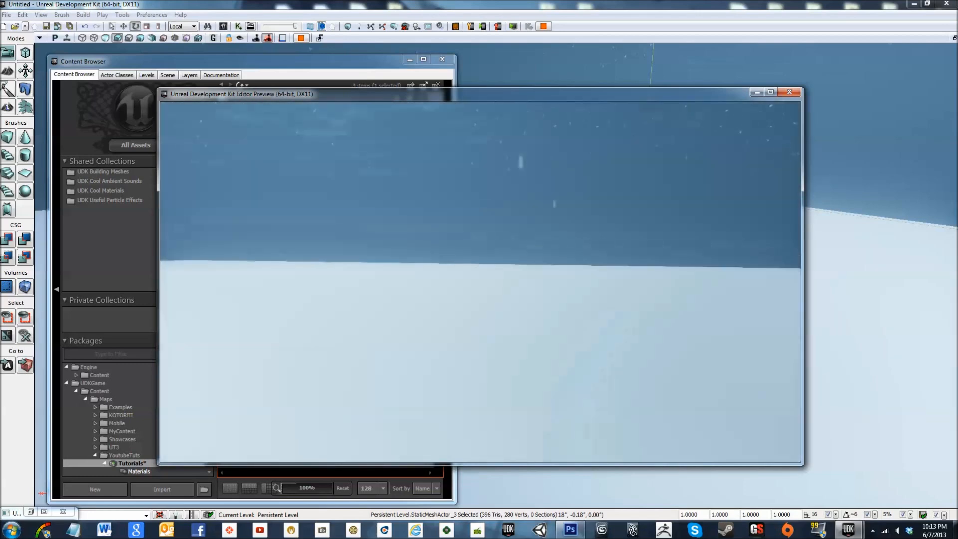
key("s")
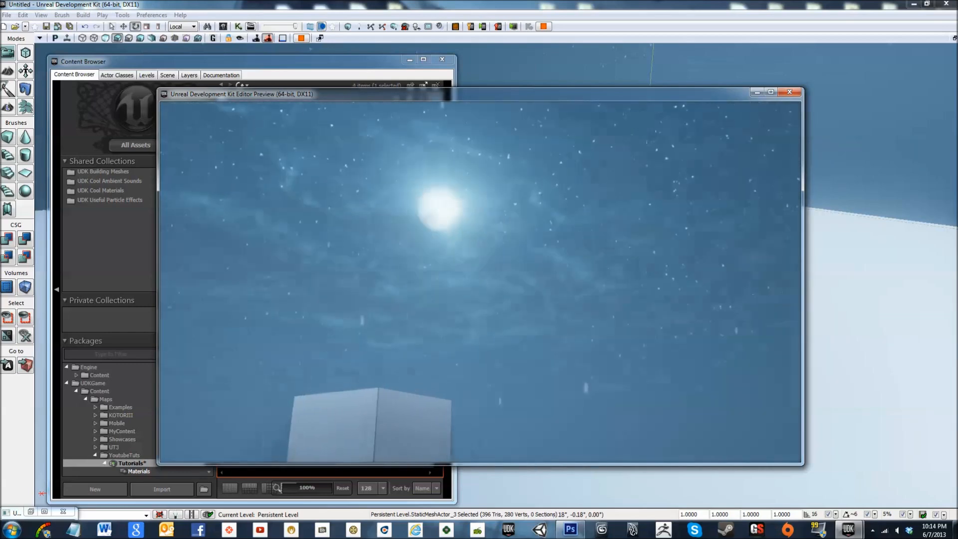
key("a")
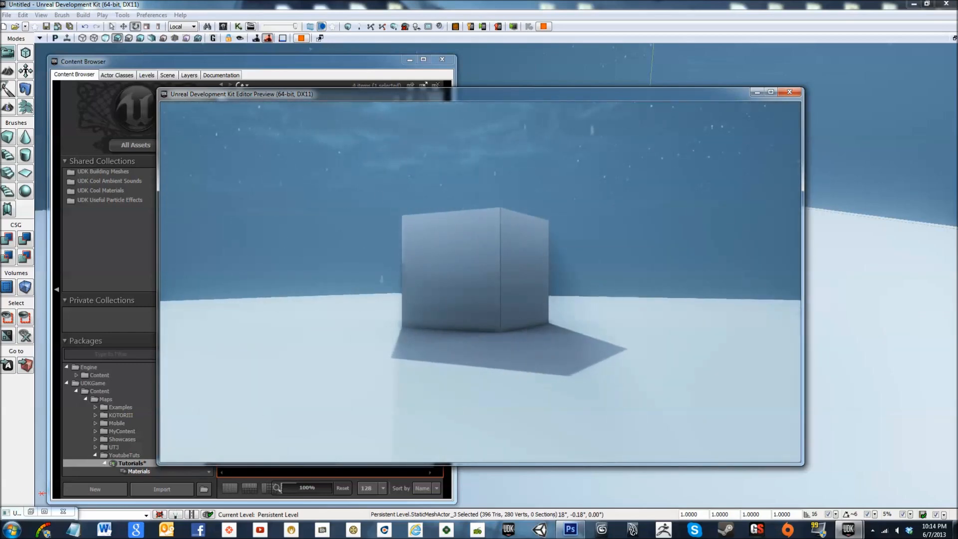
- Turn on the frame rate display with the console command "stat fps", check the rain's performance, and exit the play session
key("grave")
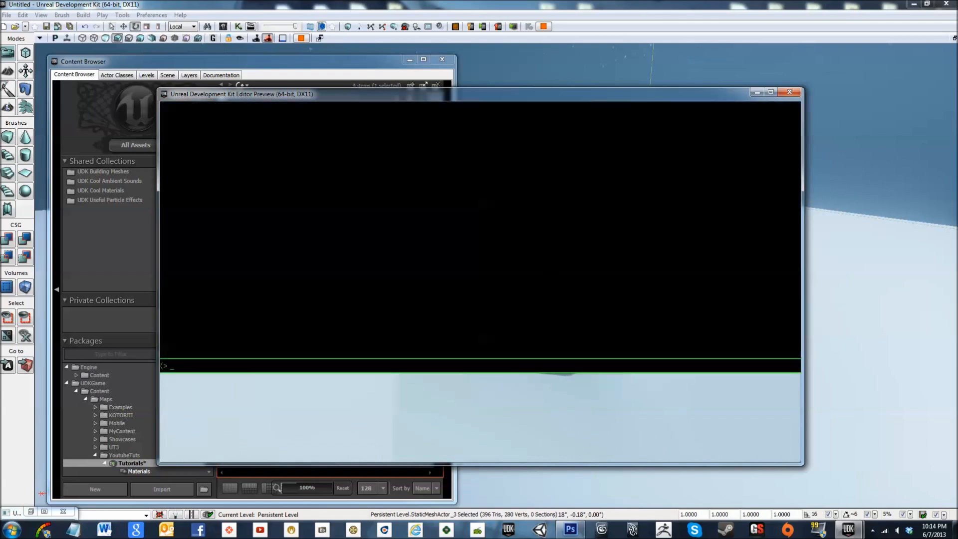
type("stat fps")
key("Return")
key("grave")
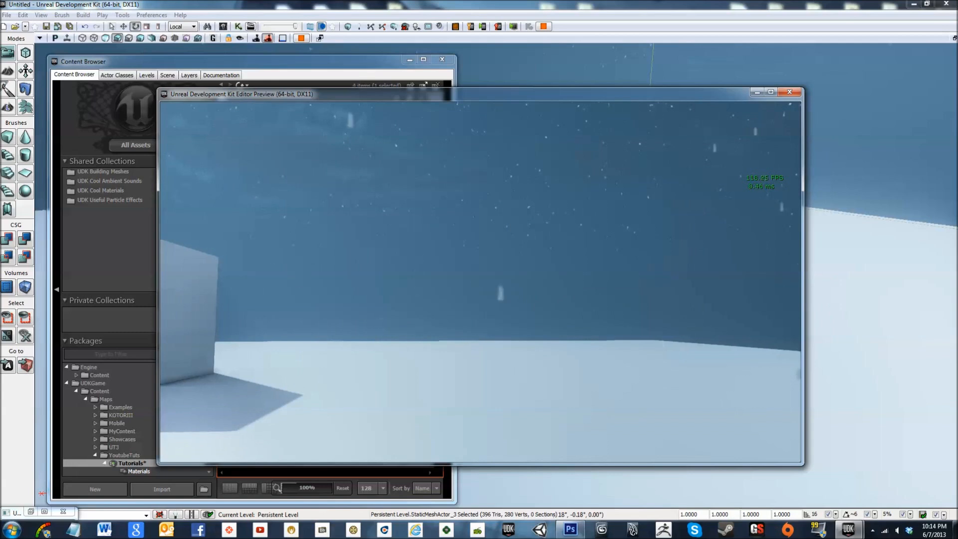
key("Escape")
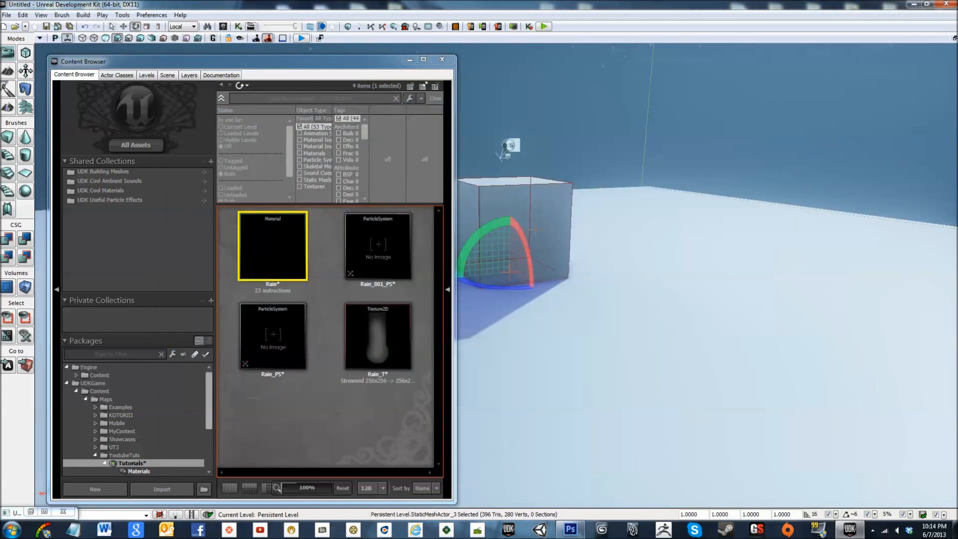